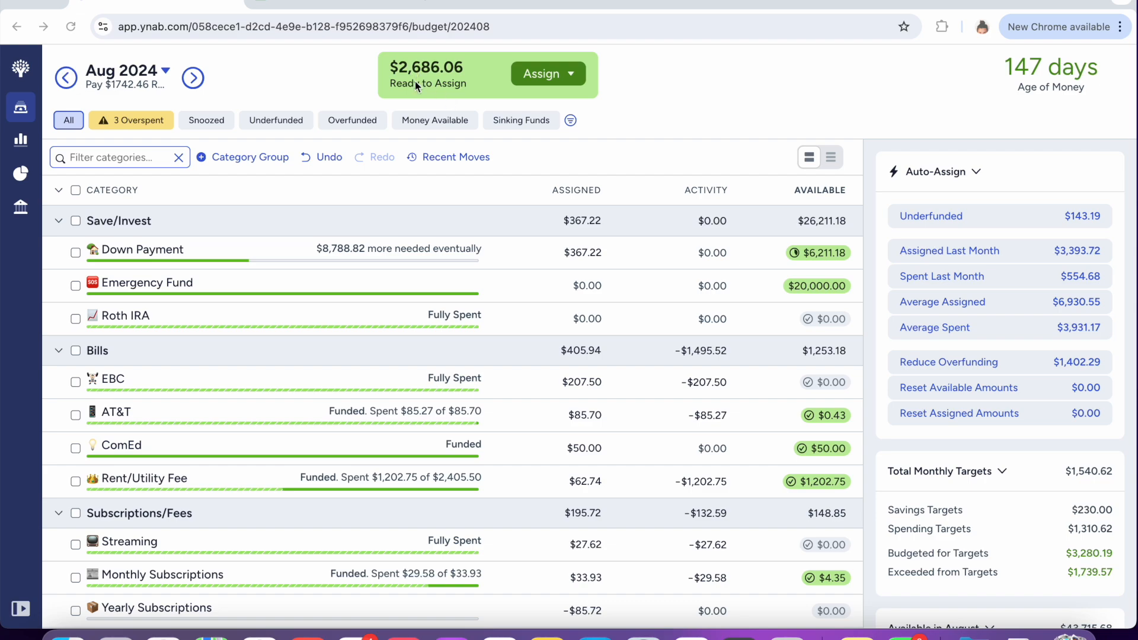
Review the August 2024 month note with the pay and rent amounts, and check the September 2024 budget
left_click(139, 87)
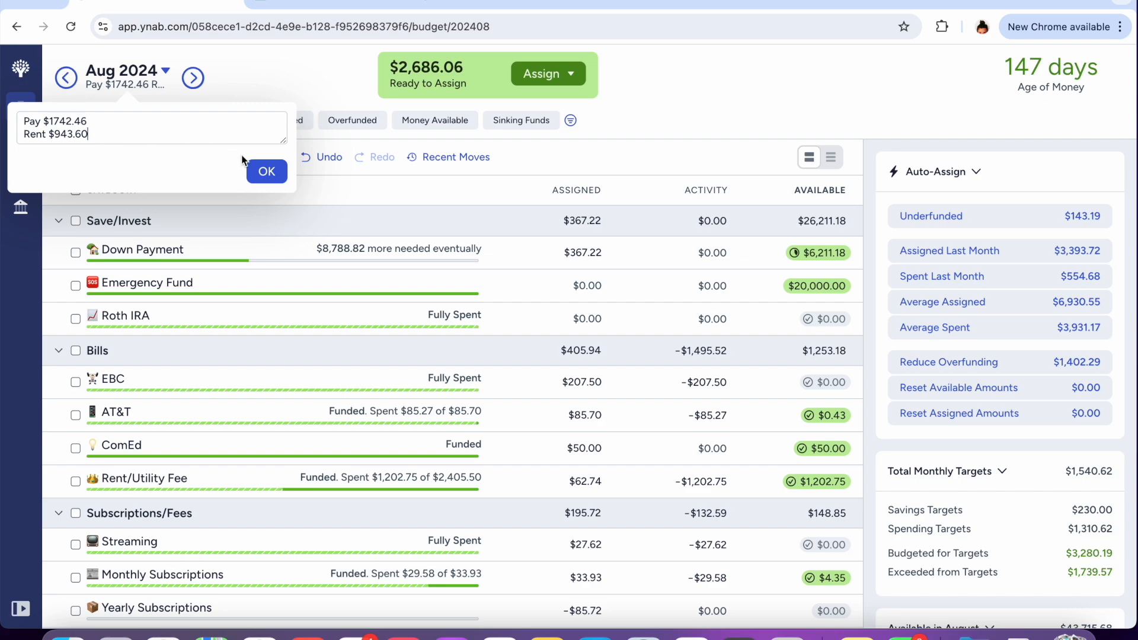
left_click(268, 172)
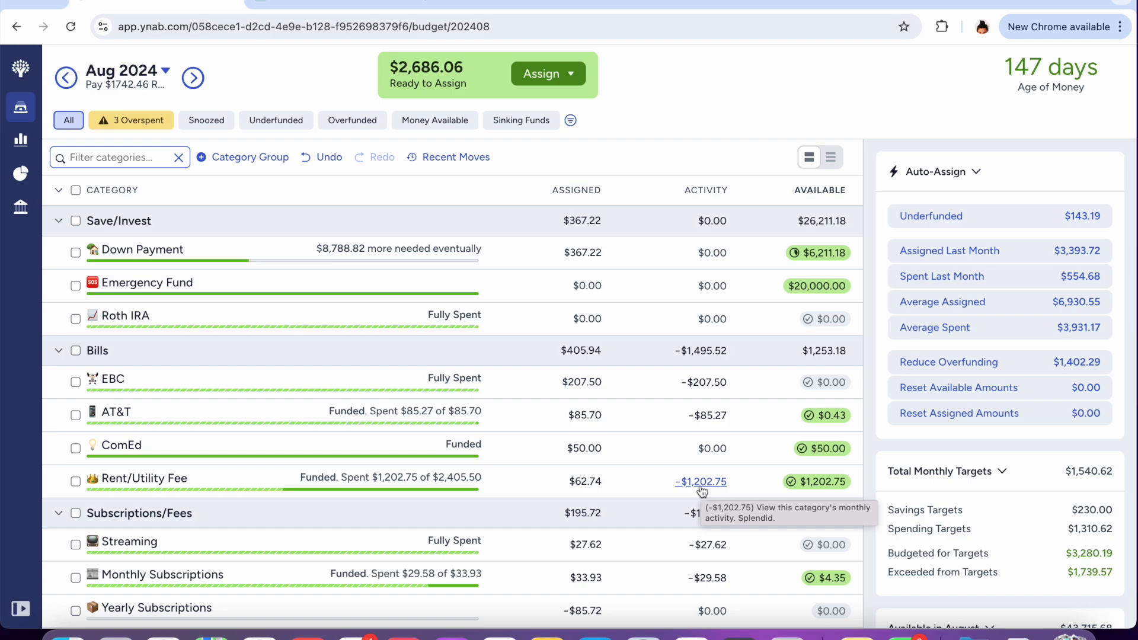
left_click(193, 77)
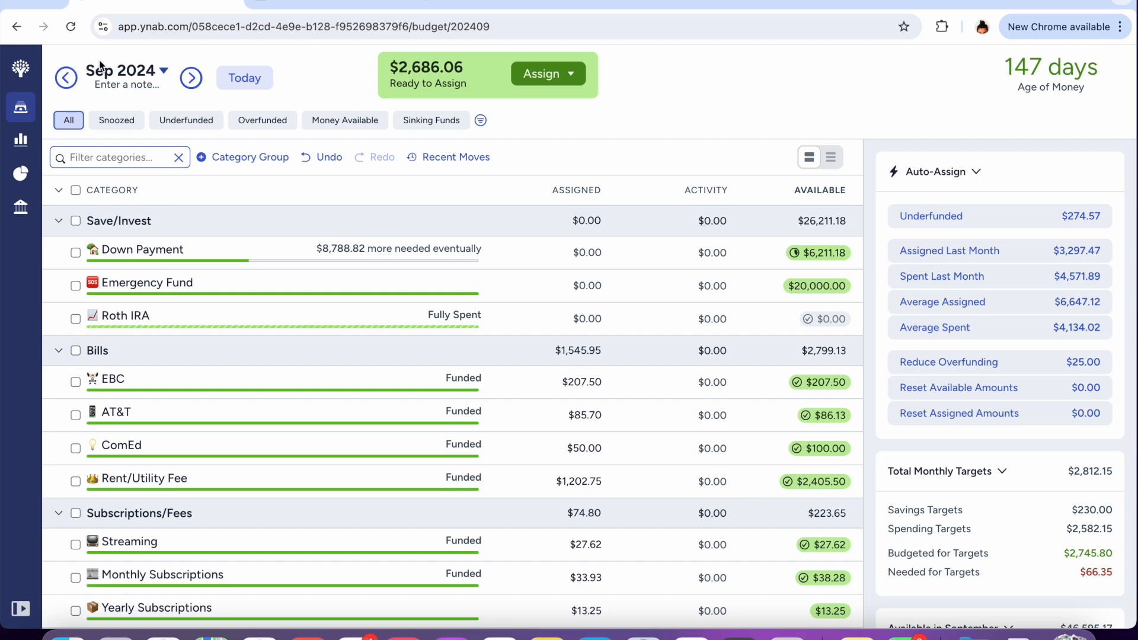
left_click(66, 77)
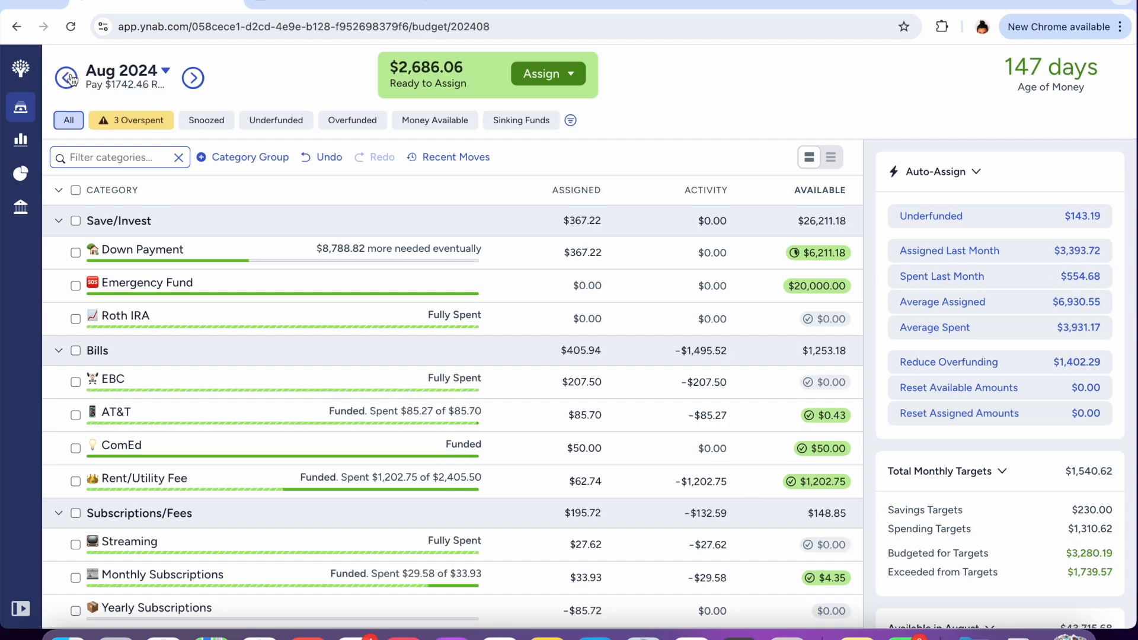
left_click(129, 86)
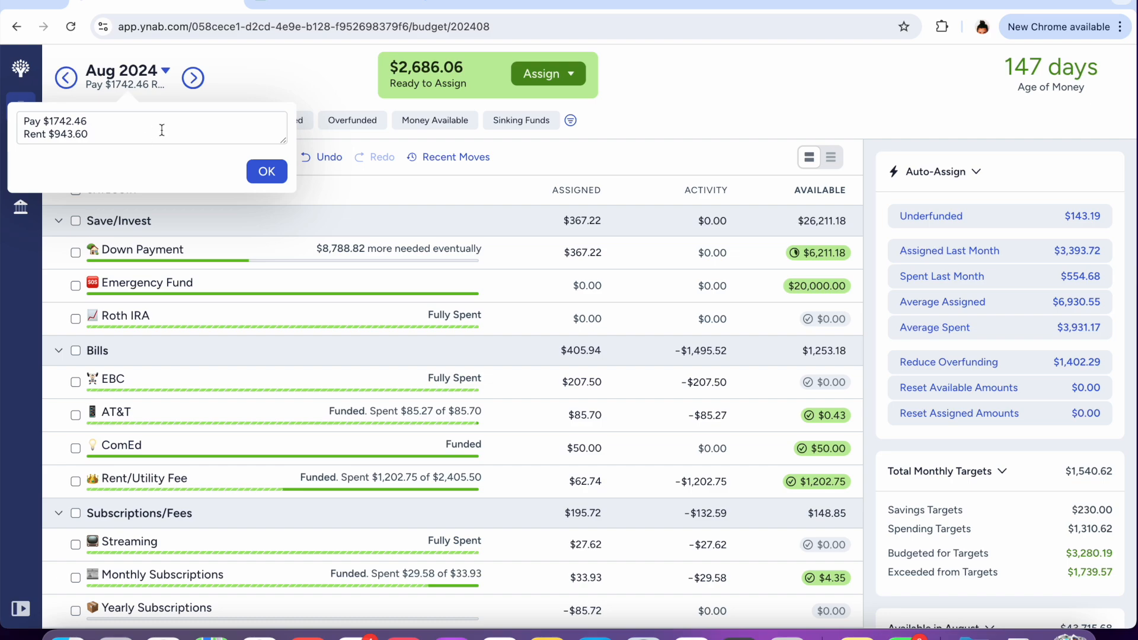
left_click(353, 377)
Assign $9.50 to the Sapphire category under Subscriptions/Fees for August 2024
scroll(718, 500, "down", 6)
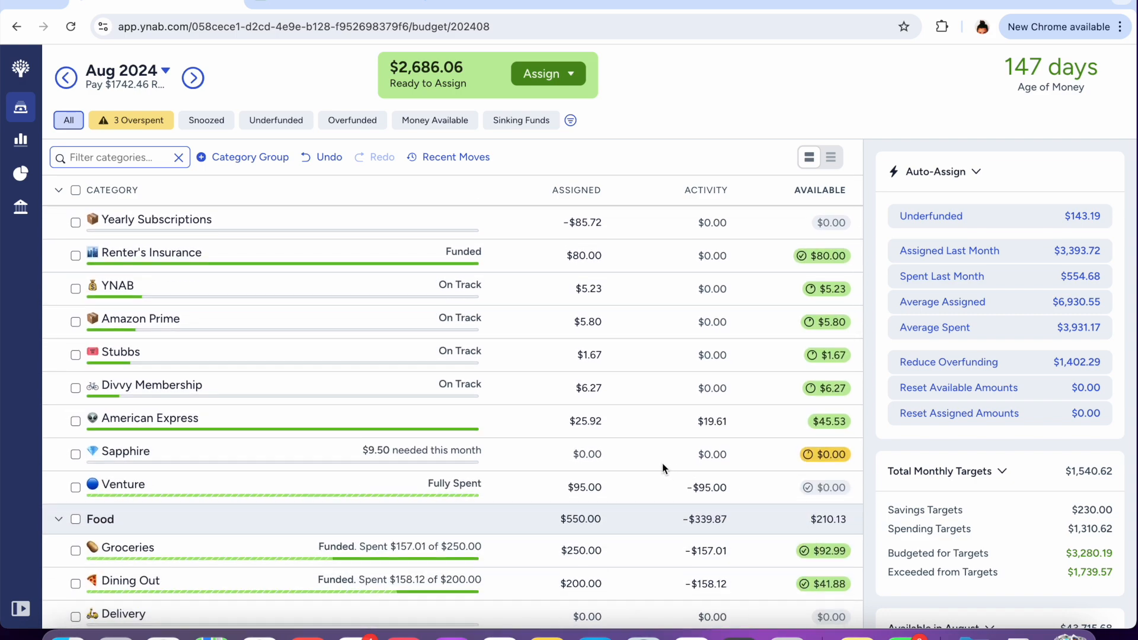
left_click(599, 454)
left_click(599, 455)
type("9.50")
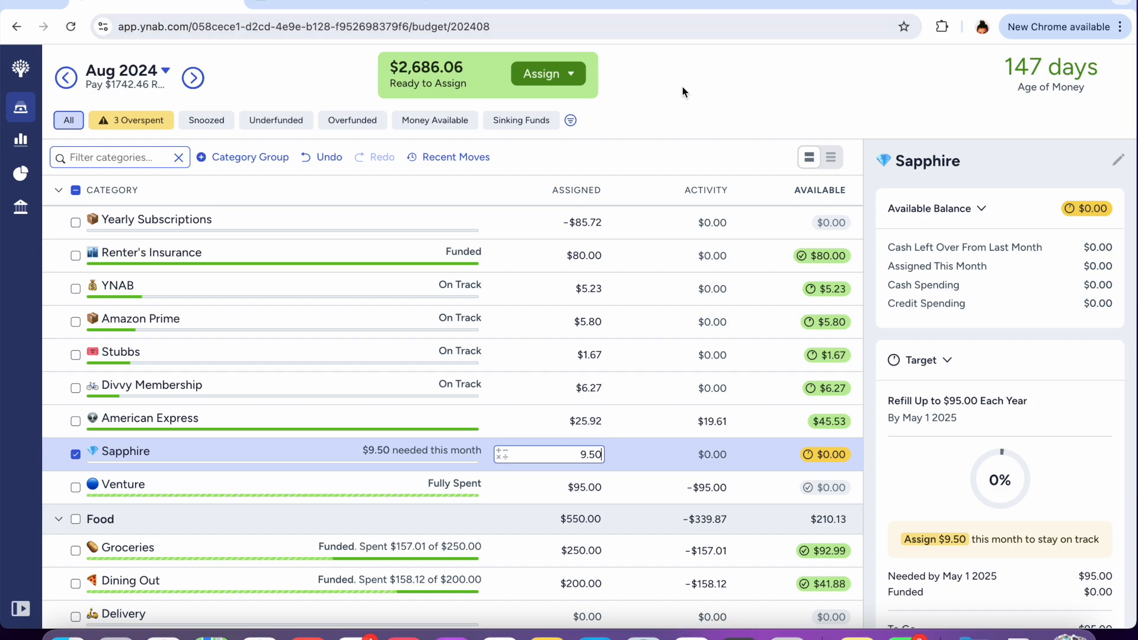
key("Return")
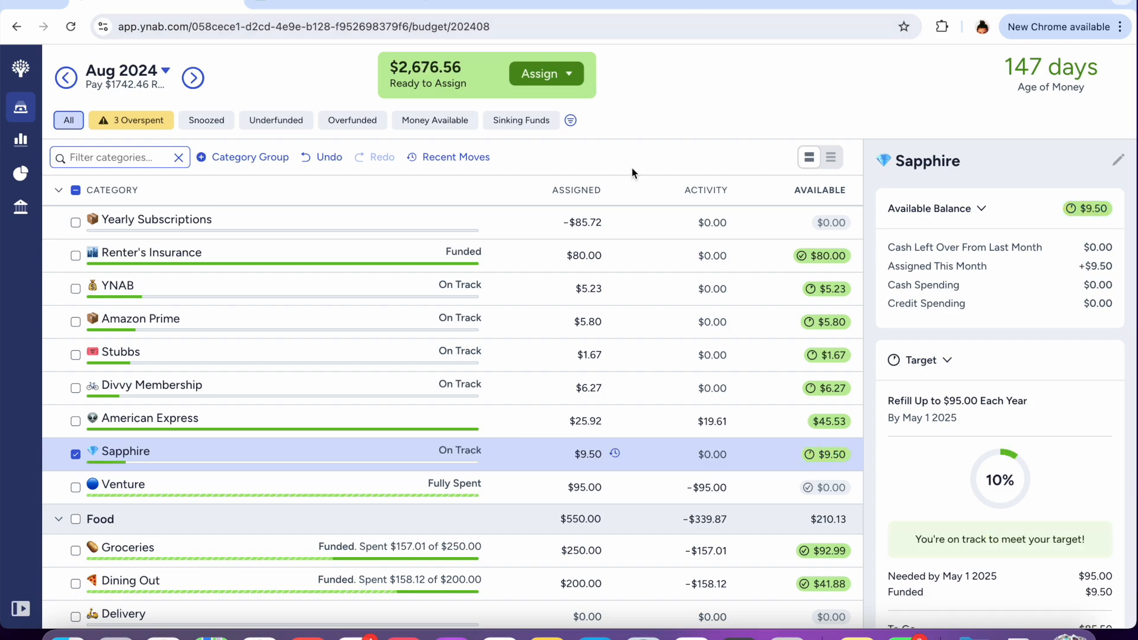
left_click(76, 454)
Look through the remaining August 2024 categories, from Food to Travel, for underfunded or overspent ones
scroll(438, 506, "down", 1)
scroll(439, 506, "down", 6)
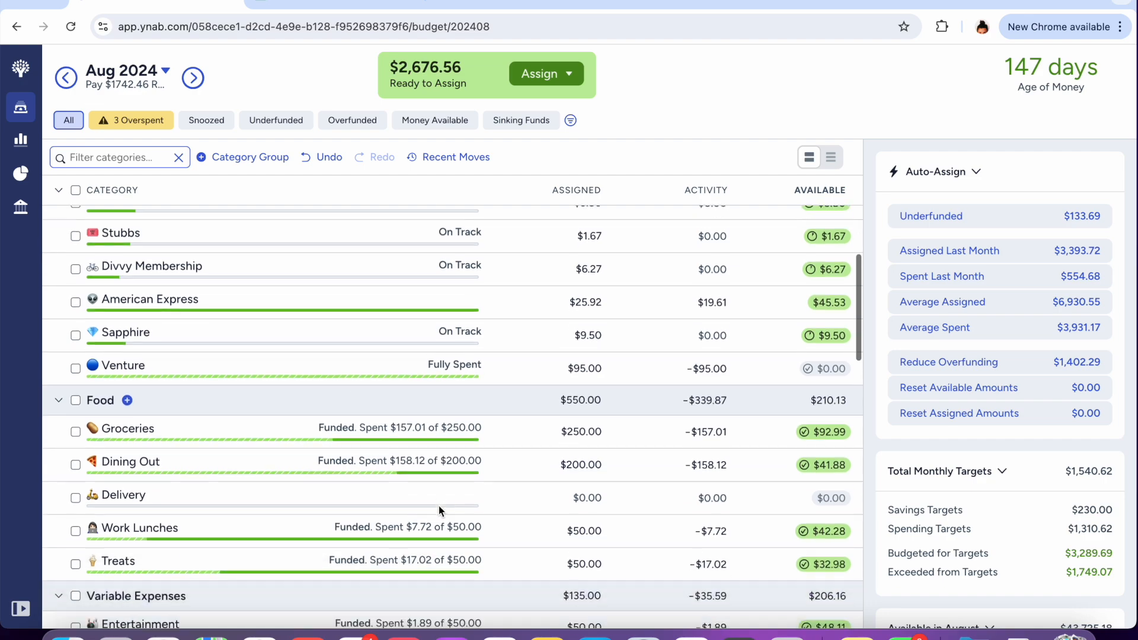
scroll(438, 506, "down", 4)
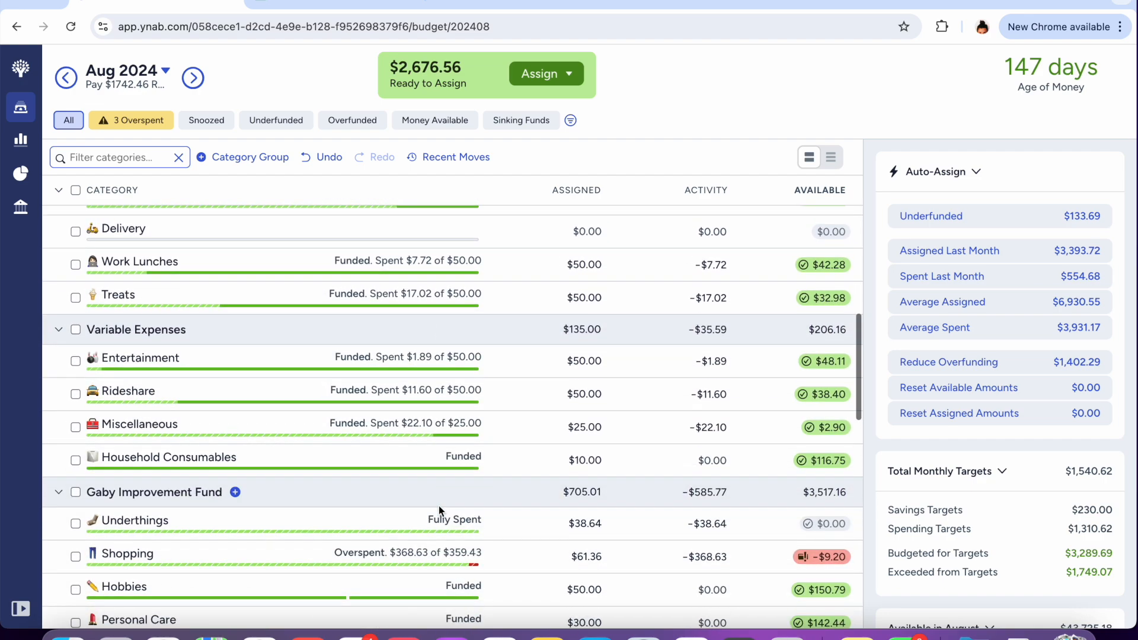
scroll(439, 506, "down", 8)
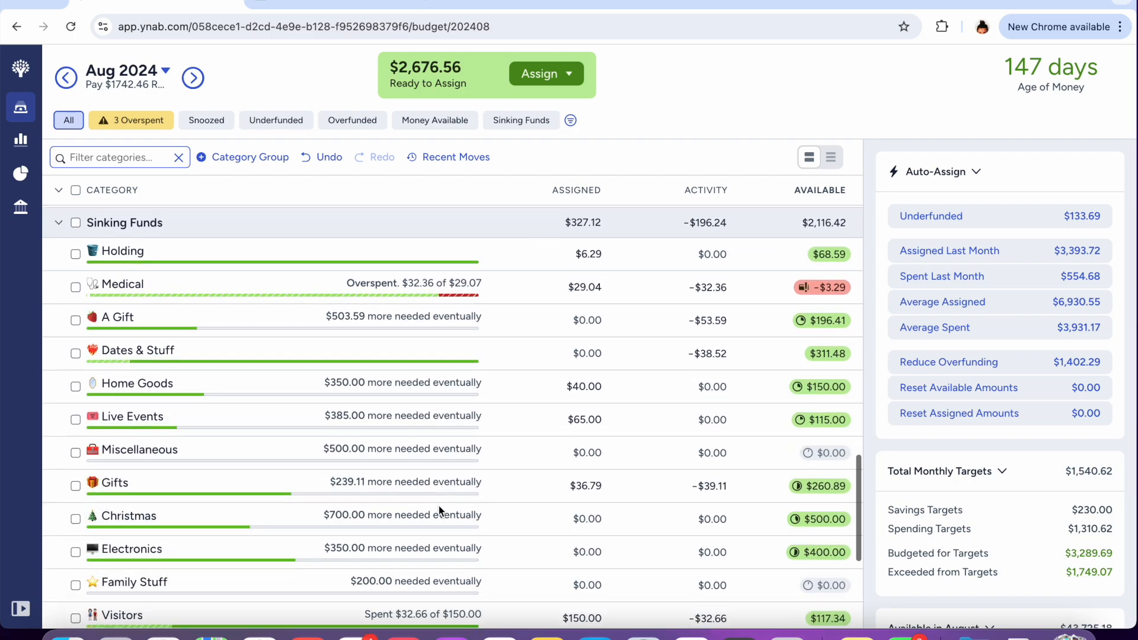
scroll(439, 506, "down", 4)
scroll(438, 506, "down", 2)
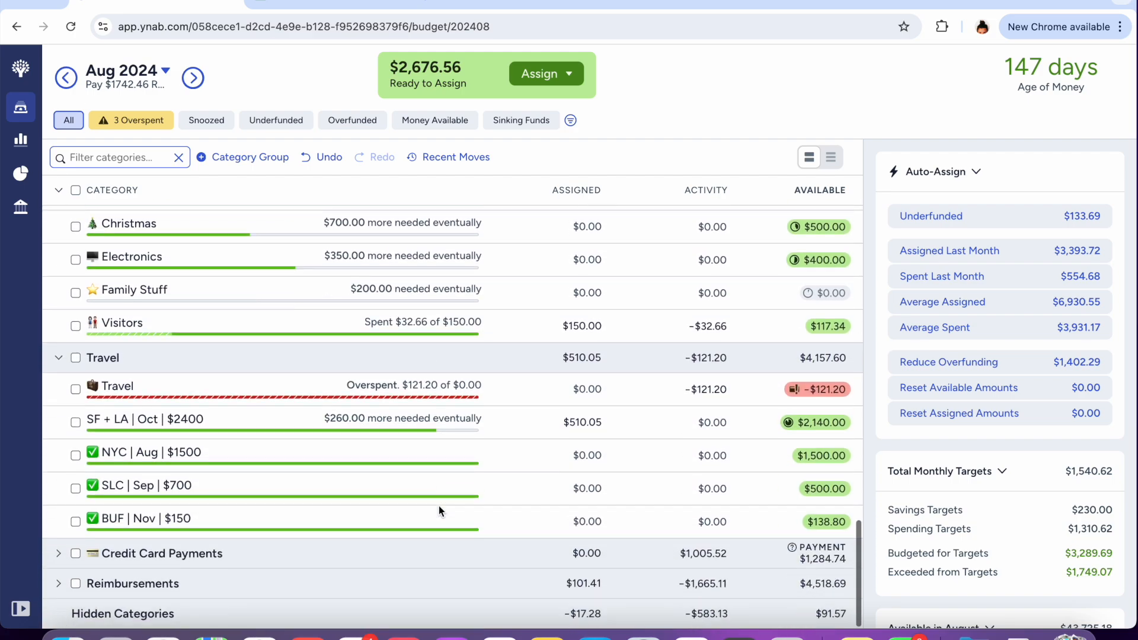
scroll(439, 507, "up", 20)
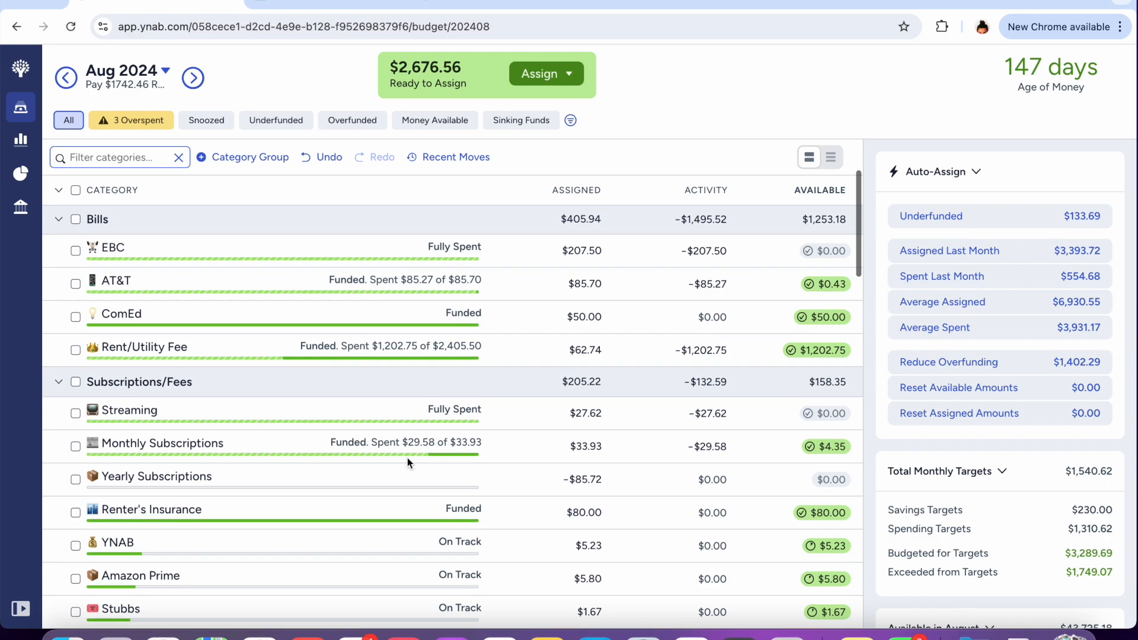
In the September 2024 budget, assign $3.98 to YNAB and $5.98 to Amazon Prime
left_click(193, 77)
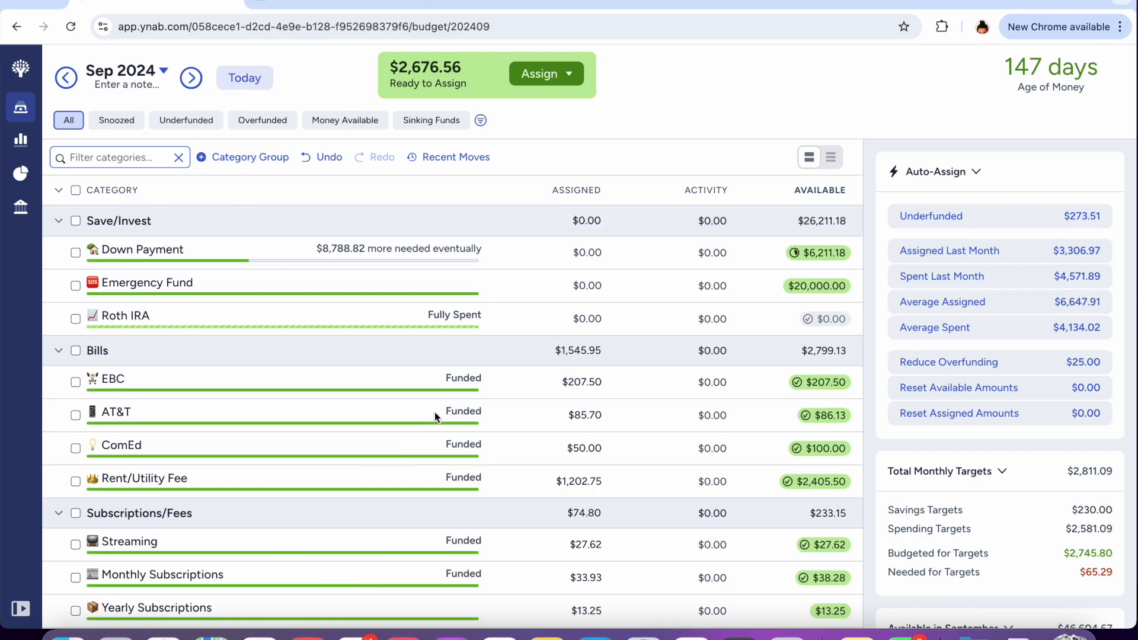
scroll(435, 412, "down", 5)
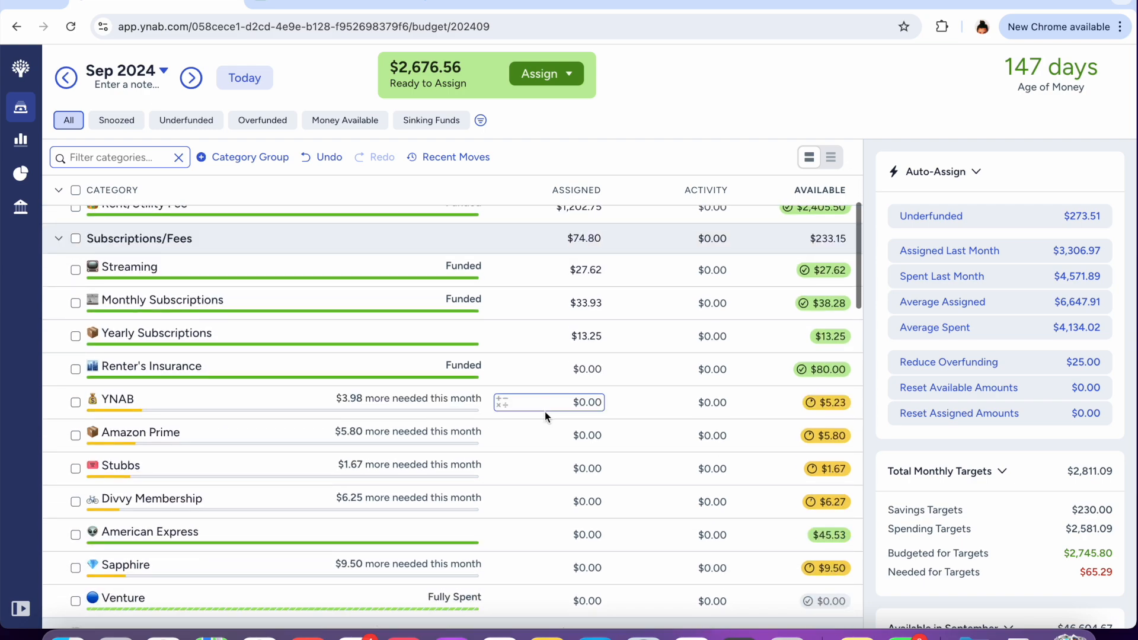
left_click(545, 415)
type("3.98")
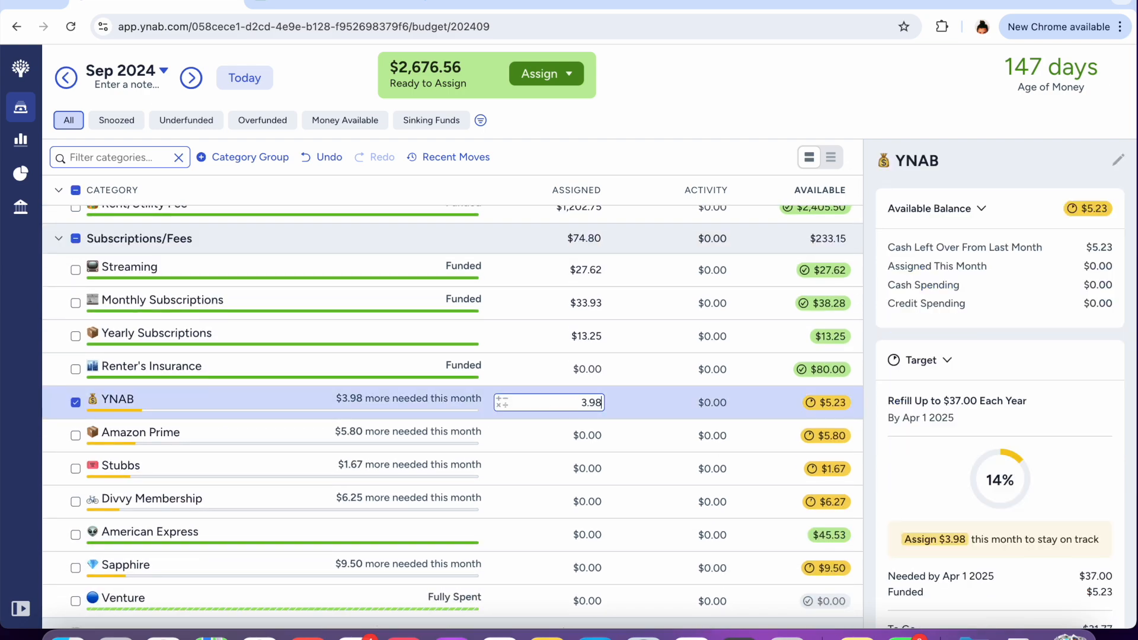
left_click(588, 436)
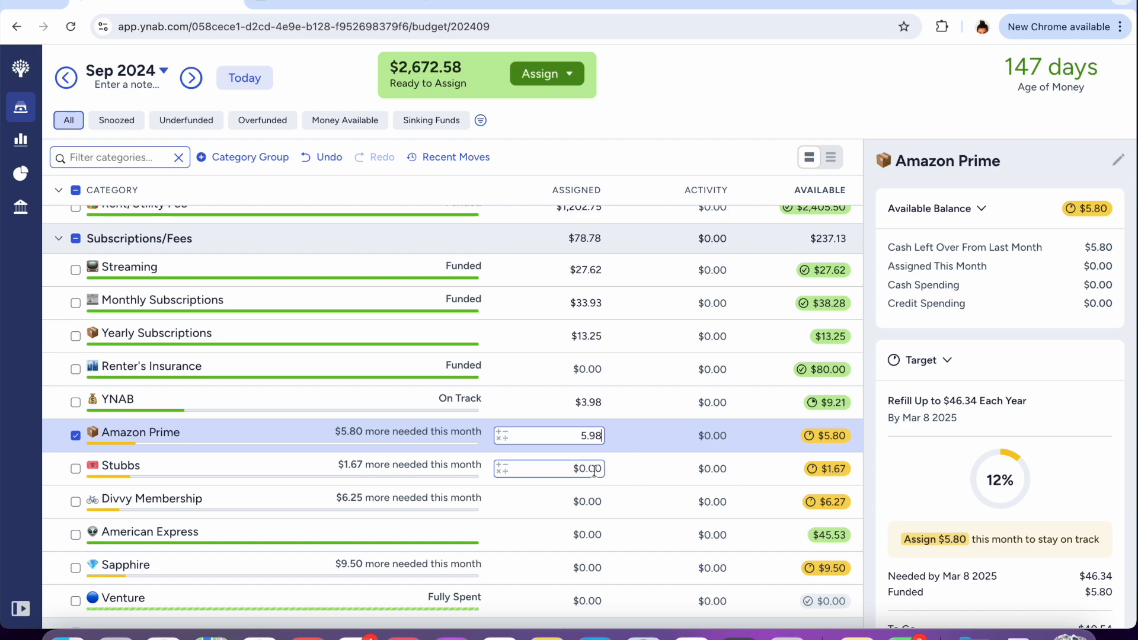
key("Return")
Assign $1.67 to Stubbs and $6.25 to Divvy Membership for September 2024
type("1.67")
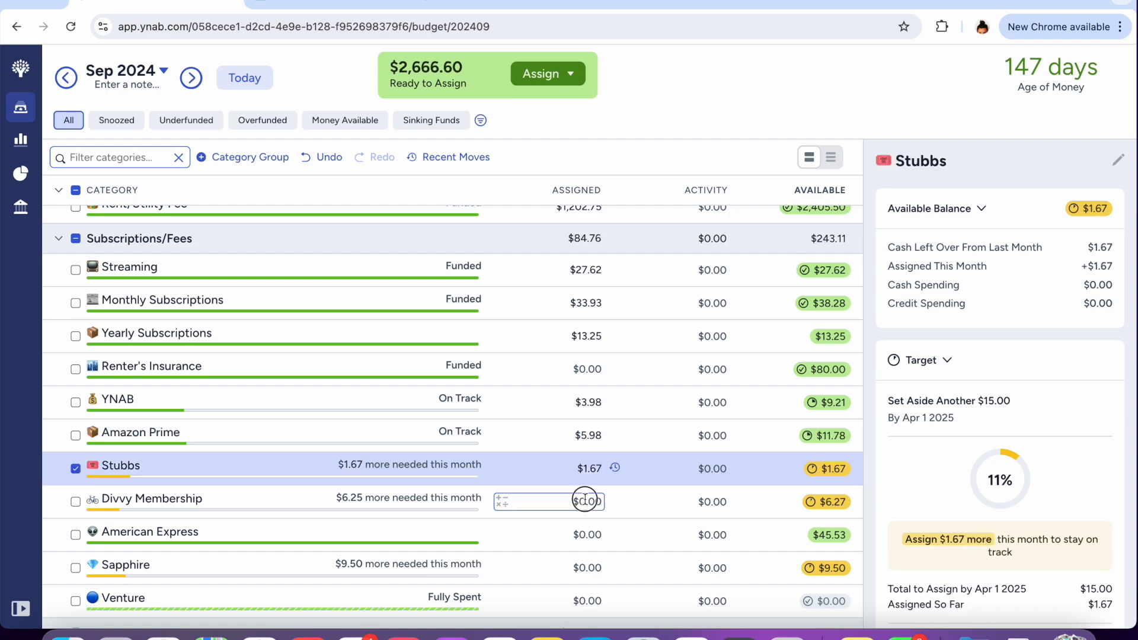
key("Return")
type("6.25")
Assign $9.50 to Sapphire for September 2024 and deselect the category
left_click(574, 566)
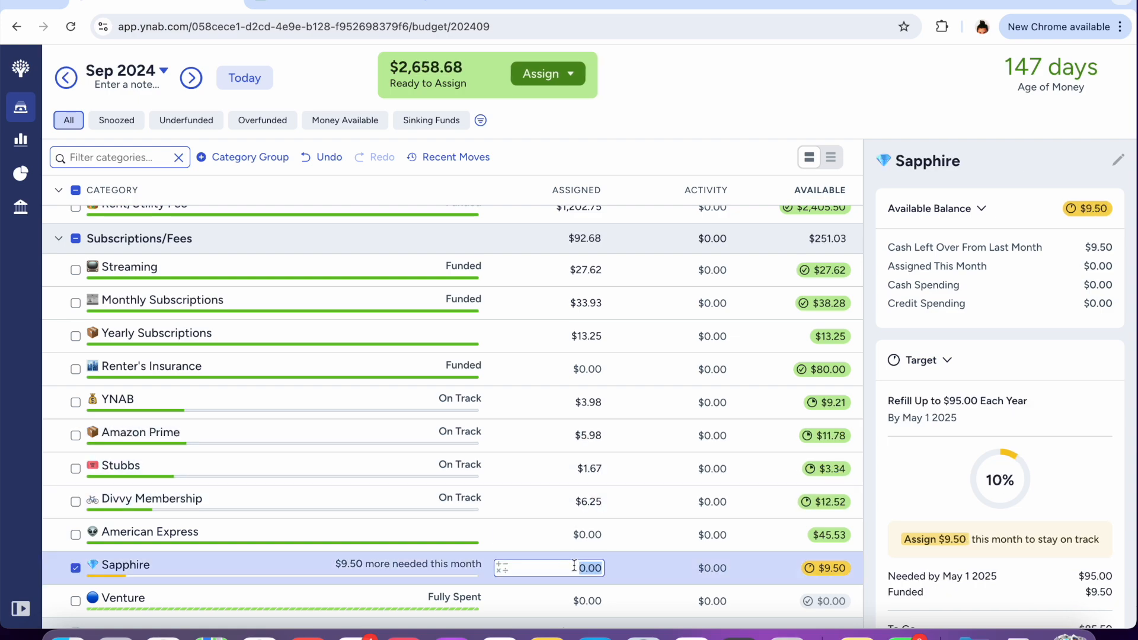
type("9.50")
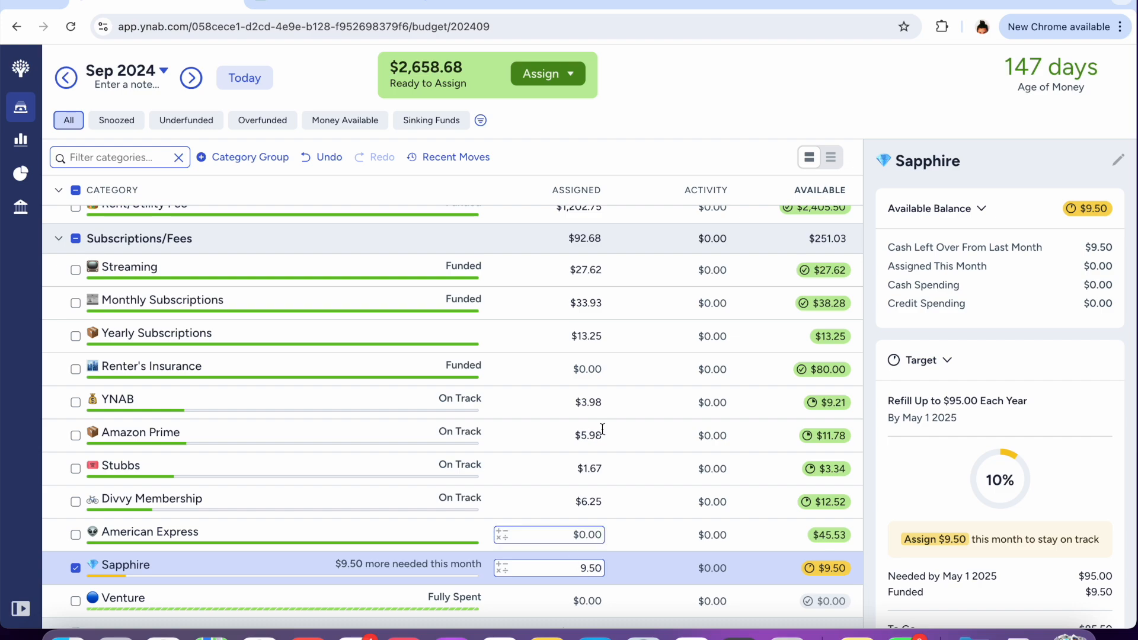
left_click(685, 135)
scroll(620, 367, "down", 2)
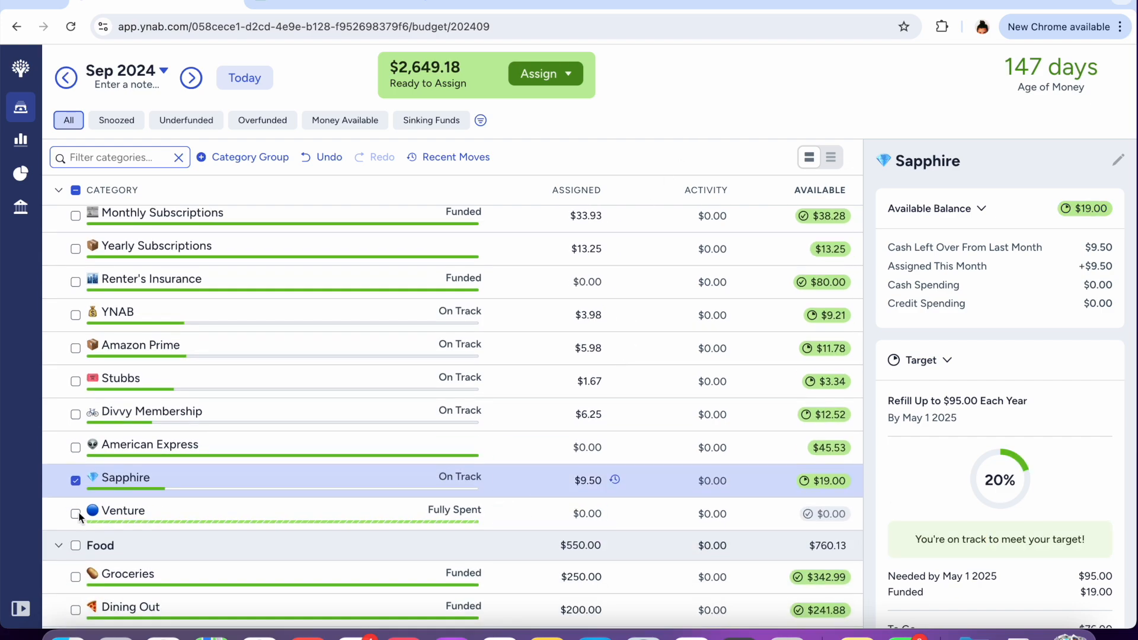
left_click(75, 481)
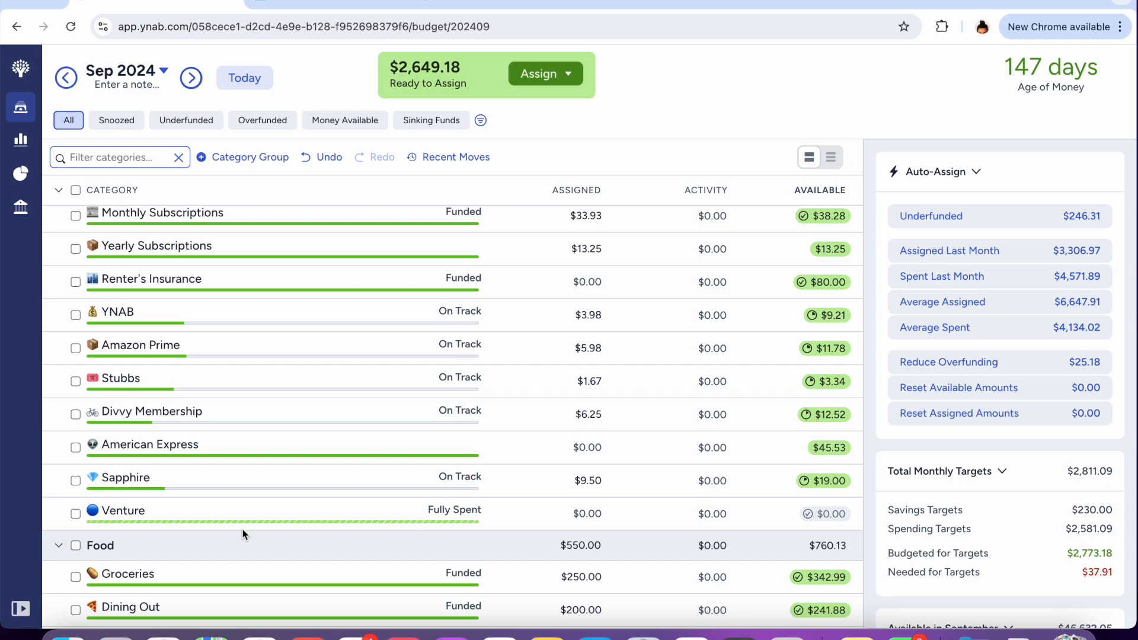
Assign $15 to Underthings in the Gaby Improvement Fund group for September 2024
scroll(243, 533, "down", 3)
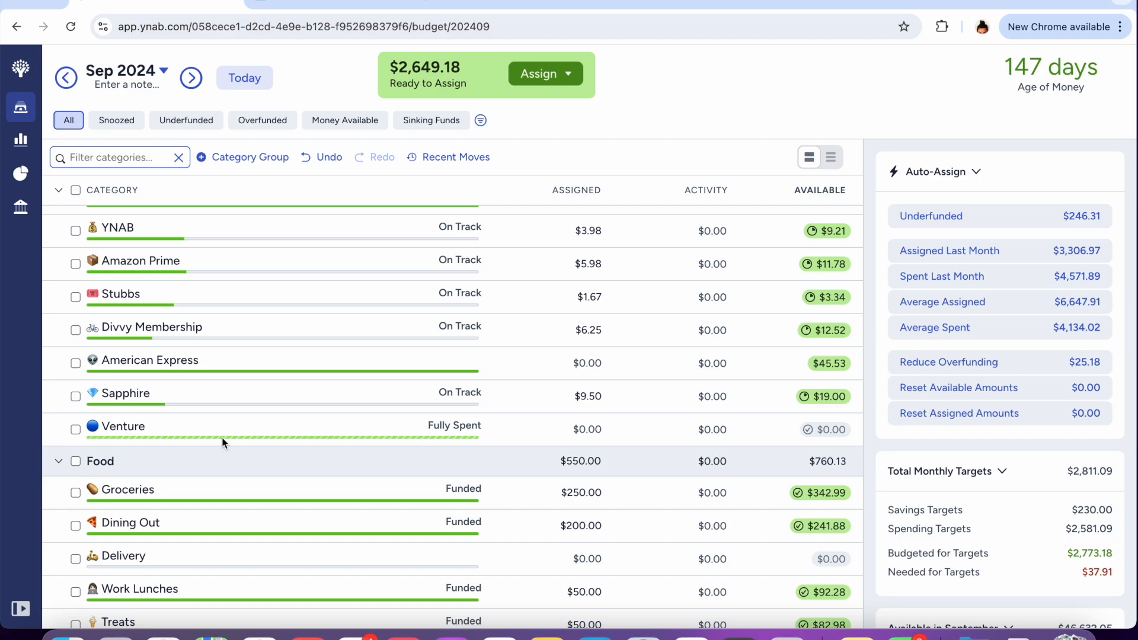
scroll(222, 436, "down", 4)
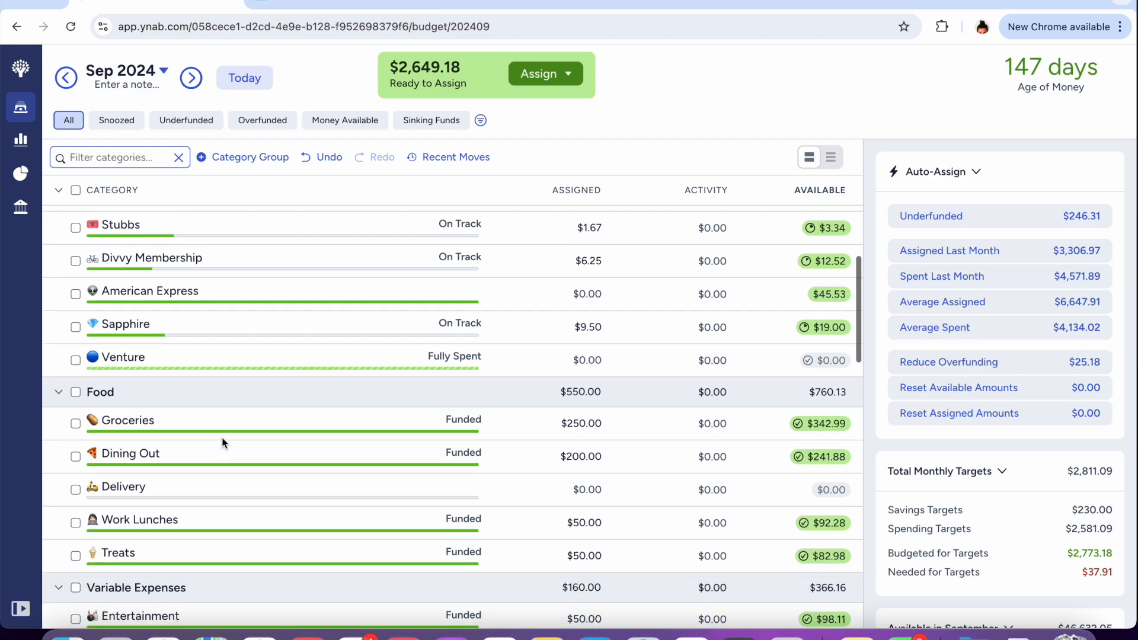
scroll(222, 436, "down", 8)
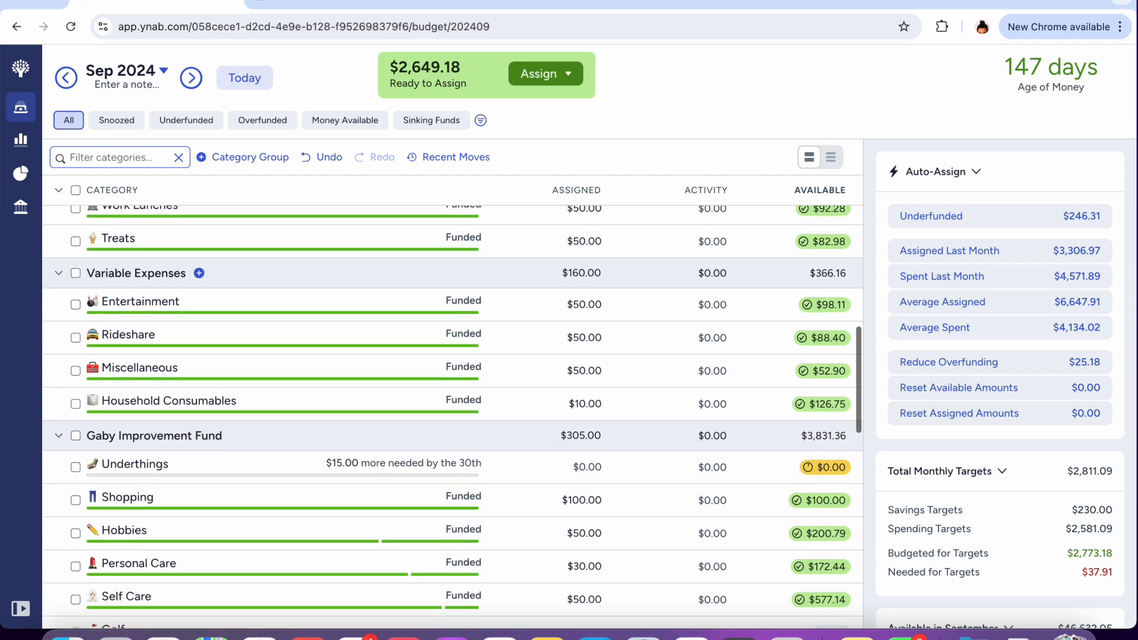
left_click(587, 468)
type("15")
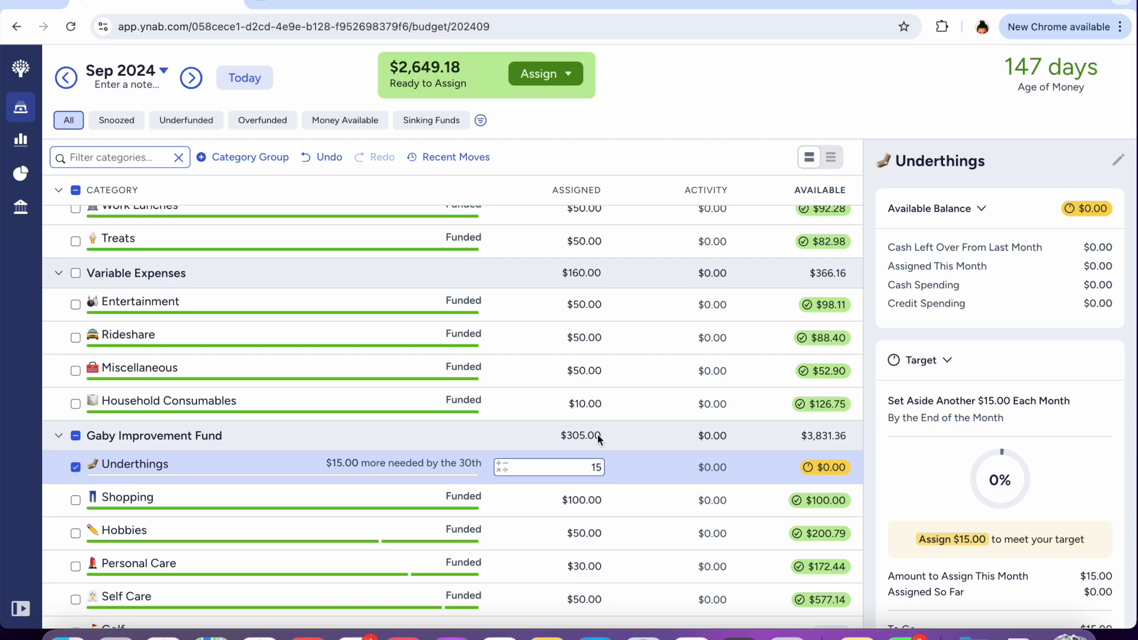
key("Return")
Add $50 to the amount assigned to Tennis for September 2024 and deselect the category
scroll(636, 407, "down", 2)
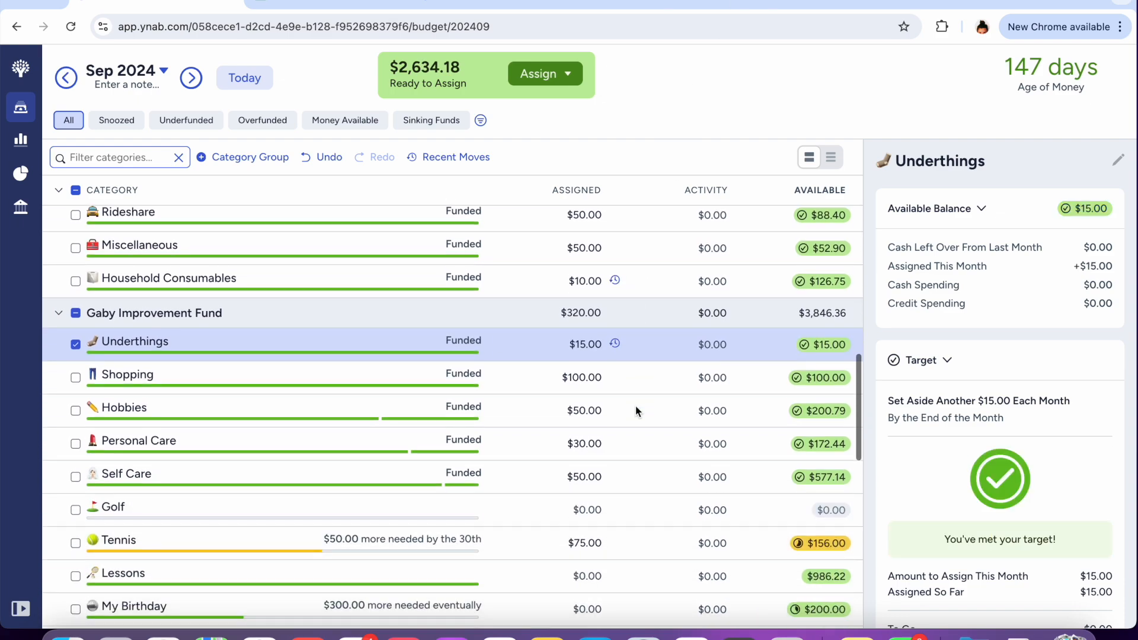
left_click(597, 546)
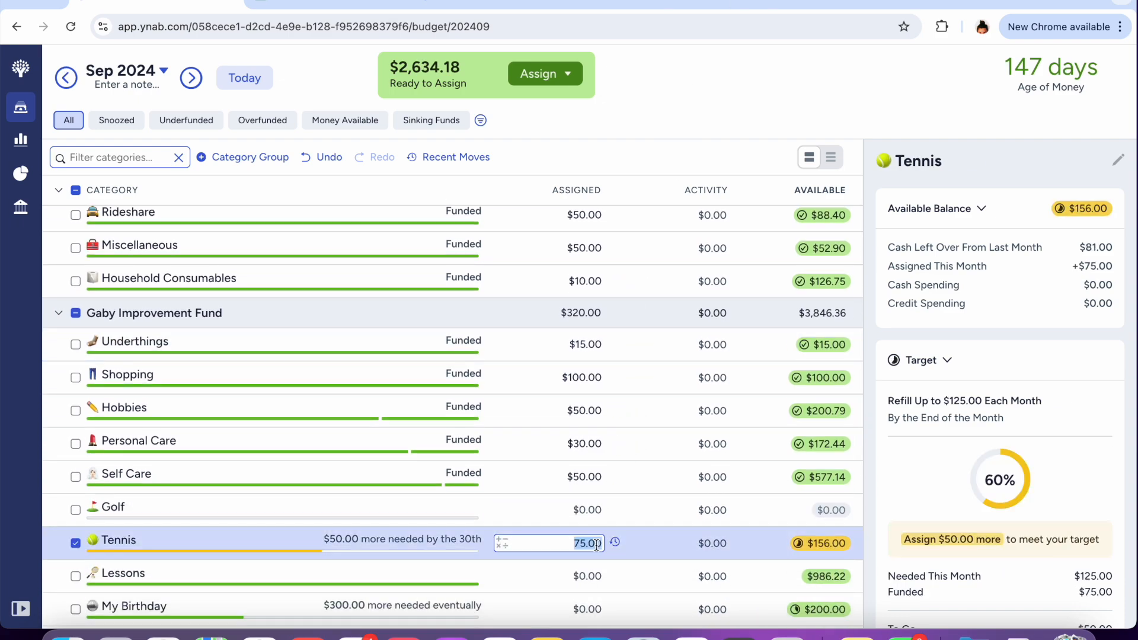
type("+50")
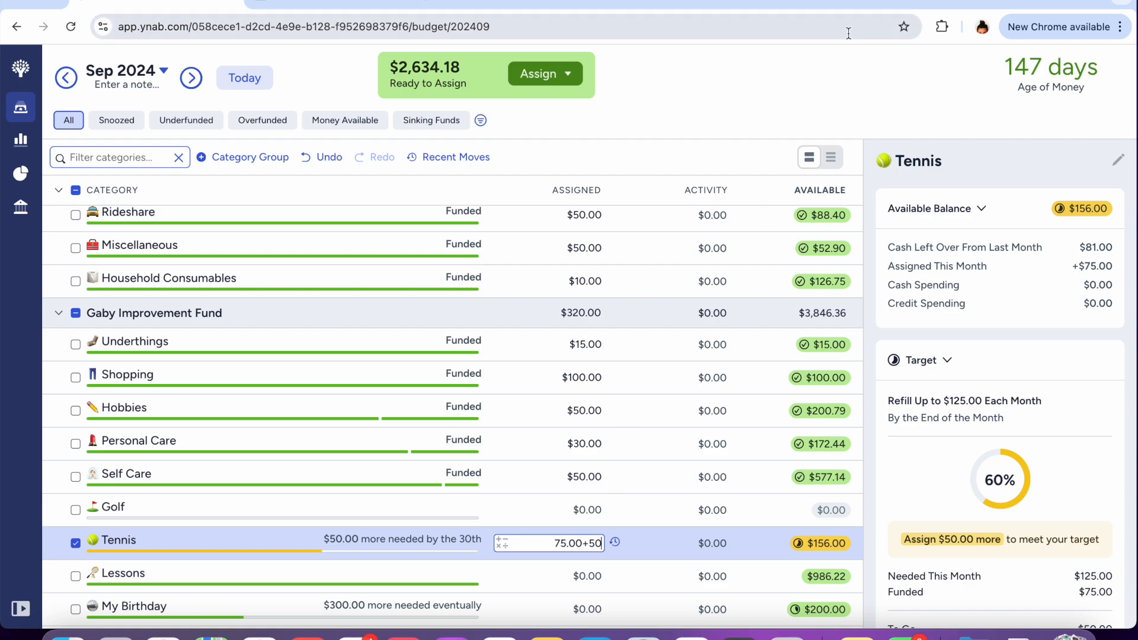
left_click(775, 99)
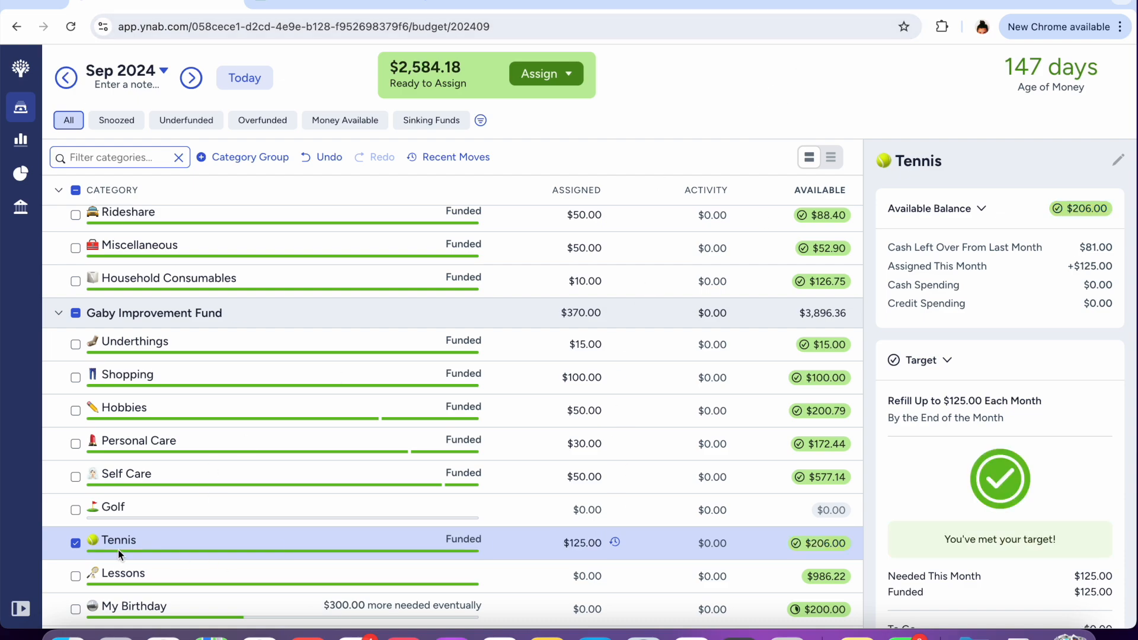
left_click(75, 542)
Assign $20 to Medical in the Sinking Funds group for September 2024
scroll(420, 463, "down", 2)
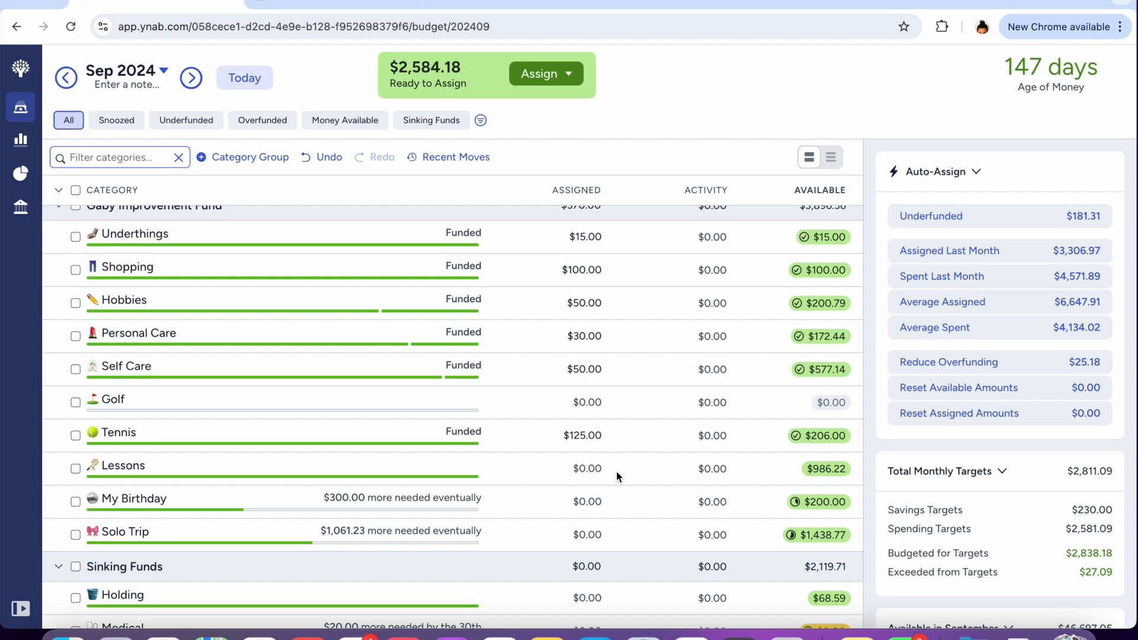
scroll(616, 476, "down", 3)
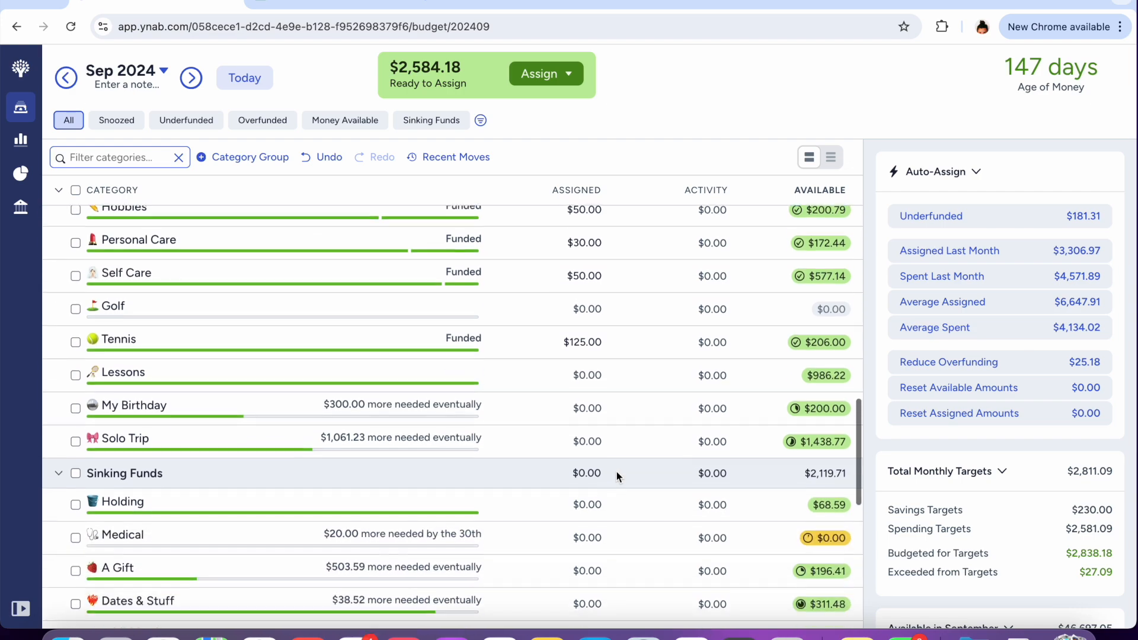
left_click(590, 507)
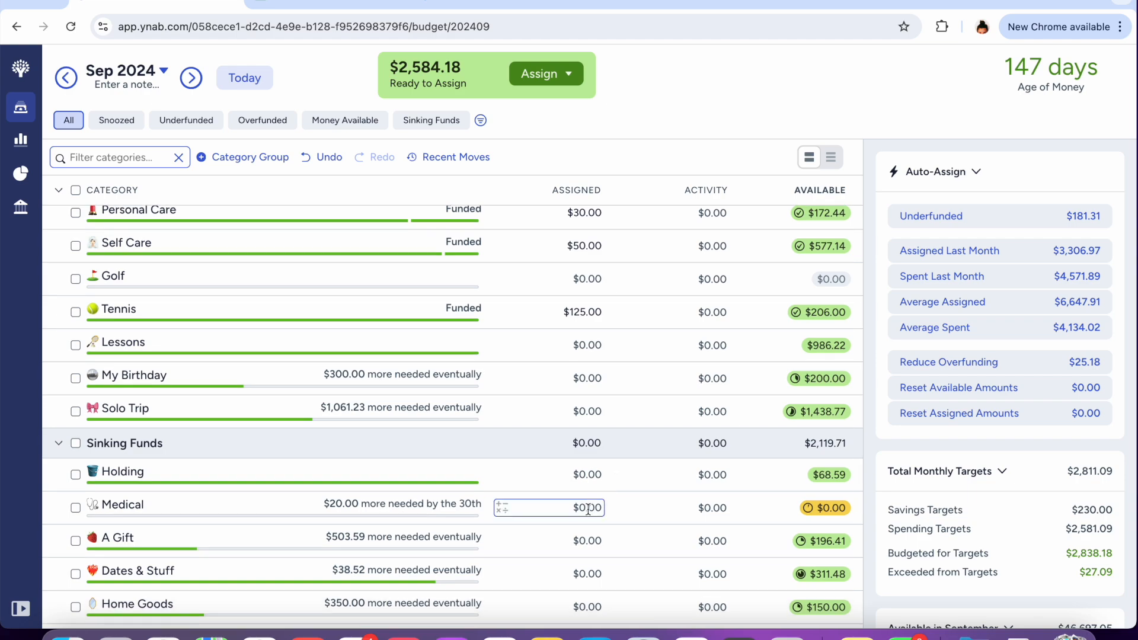
type("20")
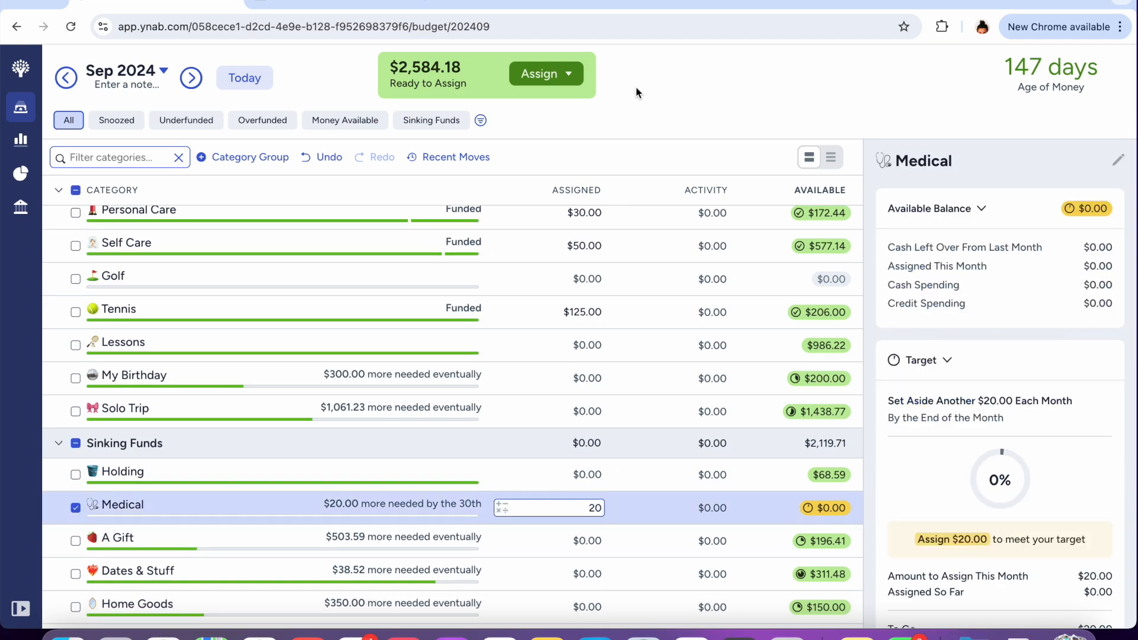
key("Return")
scroll(579, 458, "down", 8)
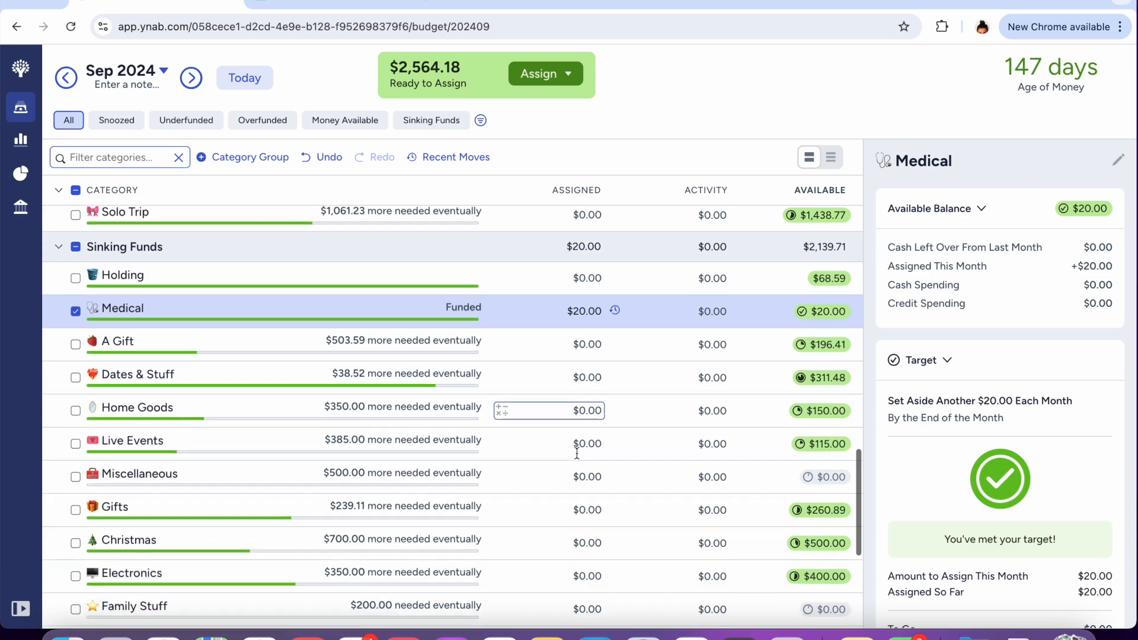
Review the remaining September 2024 categories, clear the category selection and filter the budget to underfunded categories
scroll(576, 453, "down", 4)
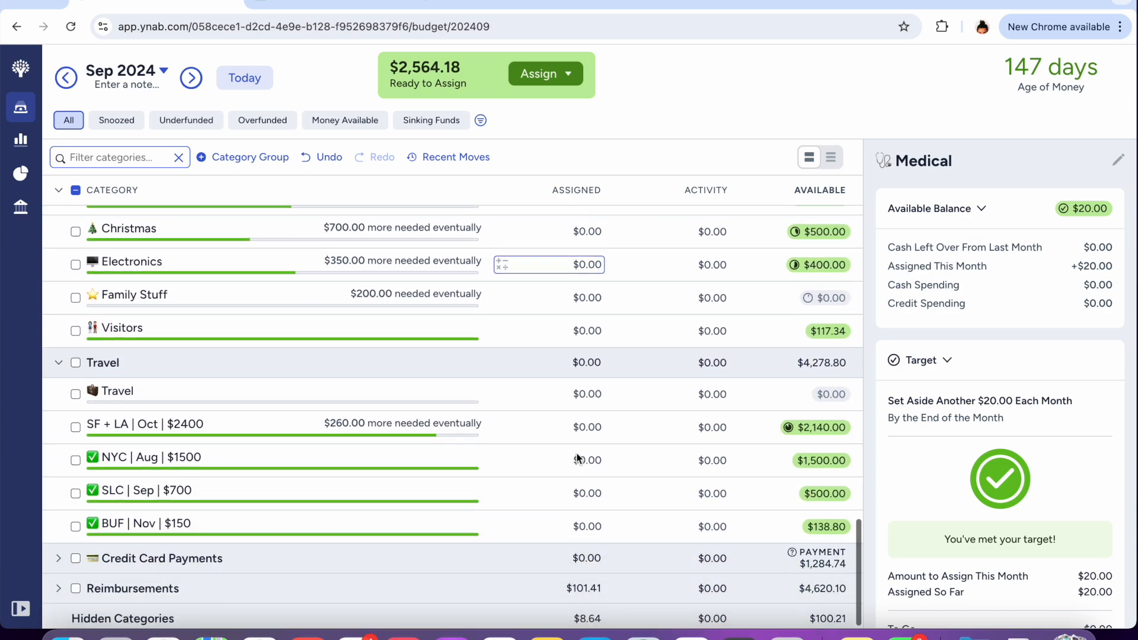
scroll(576, 453, "up", 20)
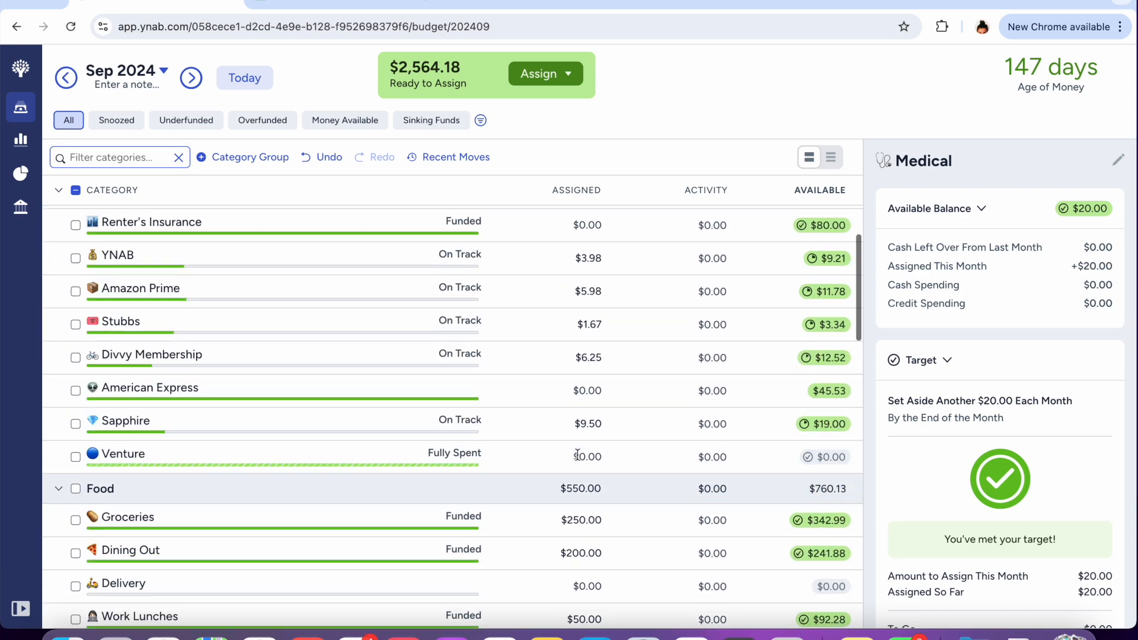
left_click(76, 190)
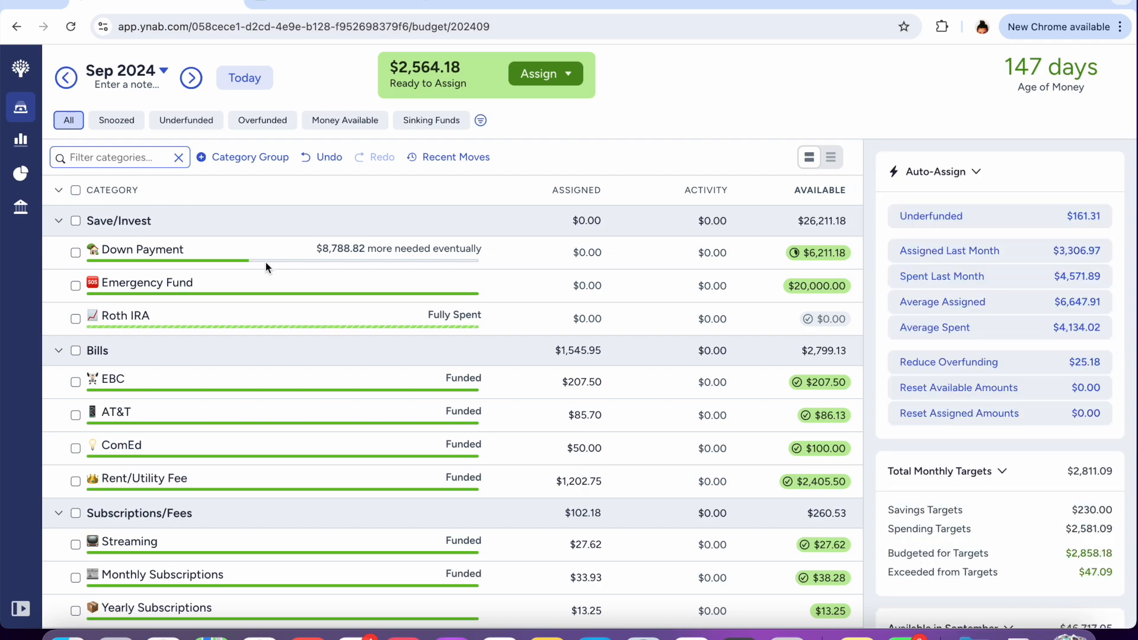
left_click(181, 122)
left_click(181, 123)
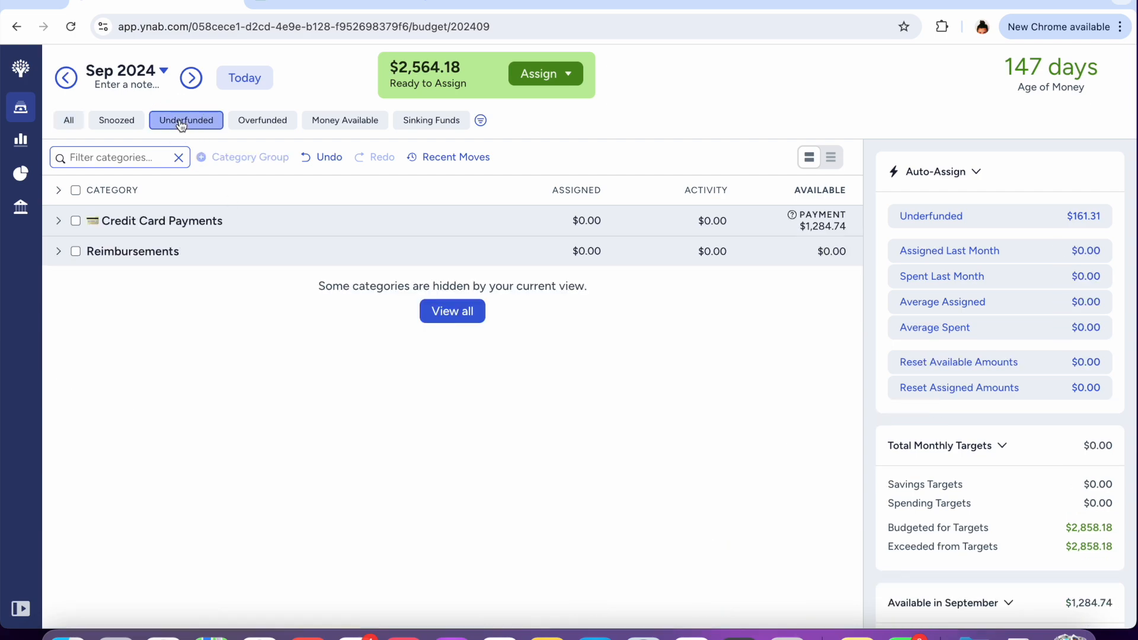
Filter the August 2024 budget to overspent categories and cover the Medical overspending with Ready to Assign
left_click(69, 81)
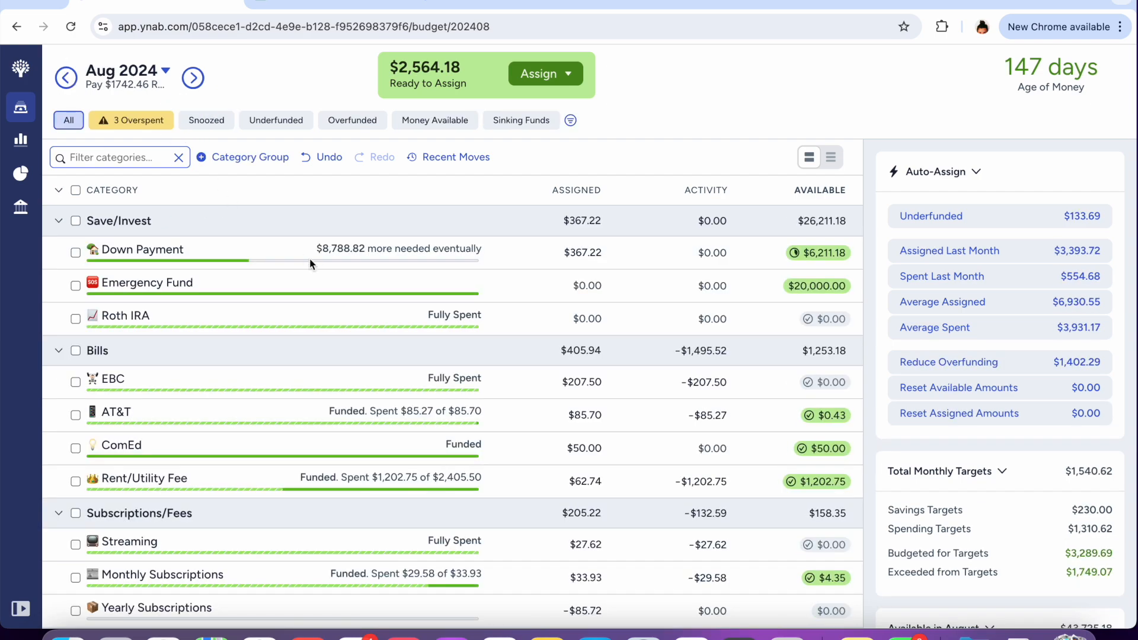
left_click(146, 123)
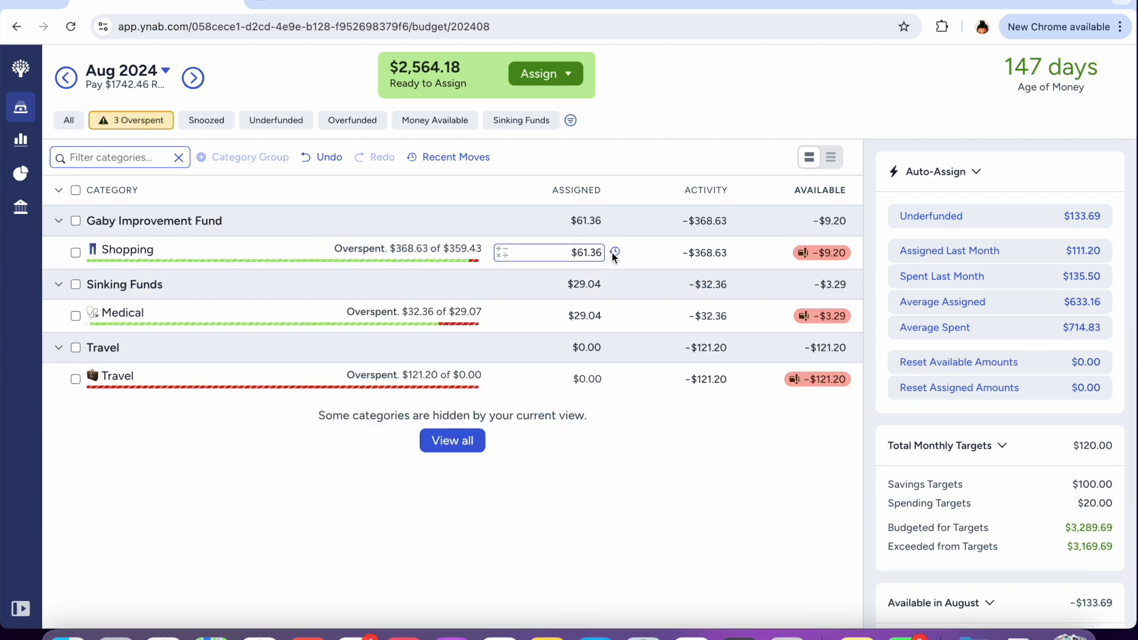
left_click(835, 320)
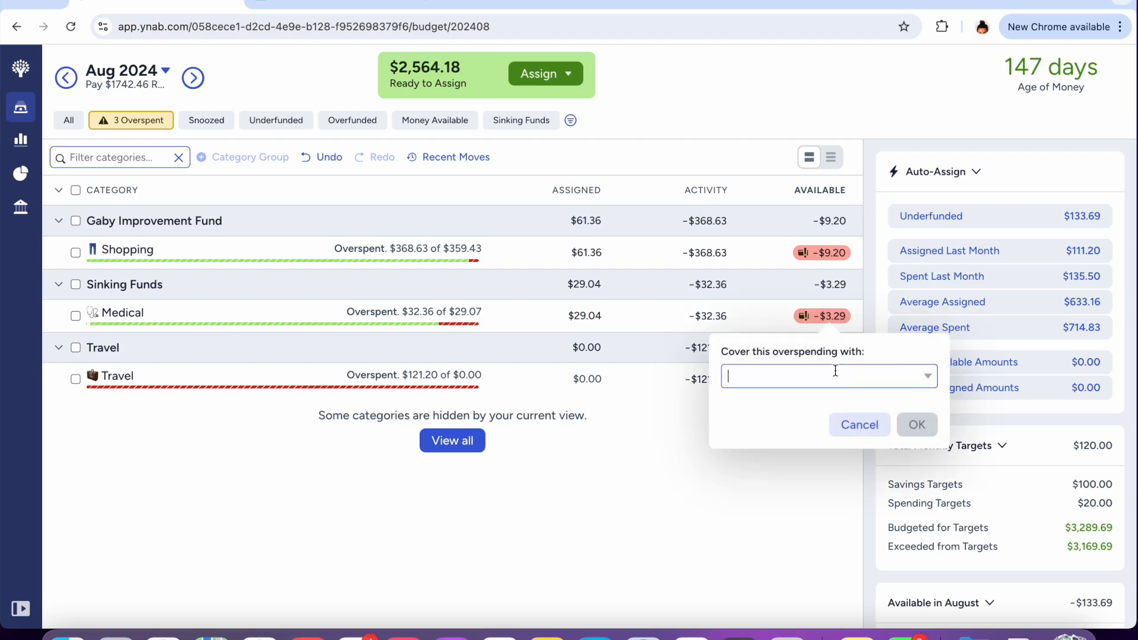
type("ready")
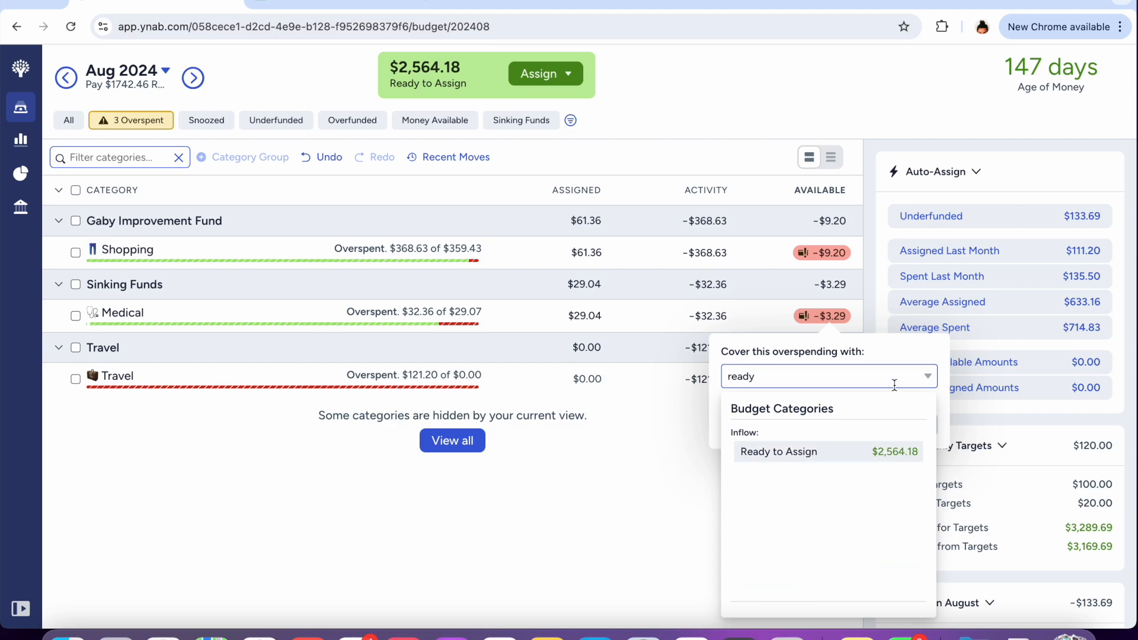
left_click(894, 452)
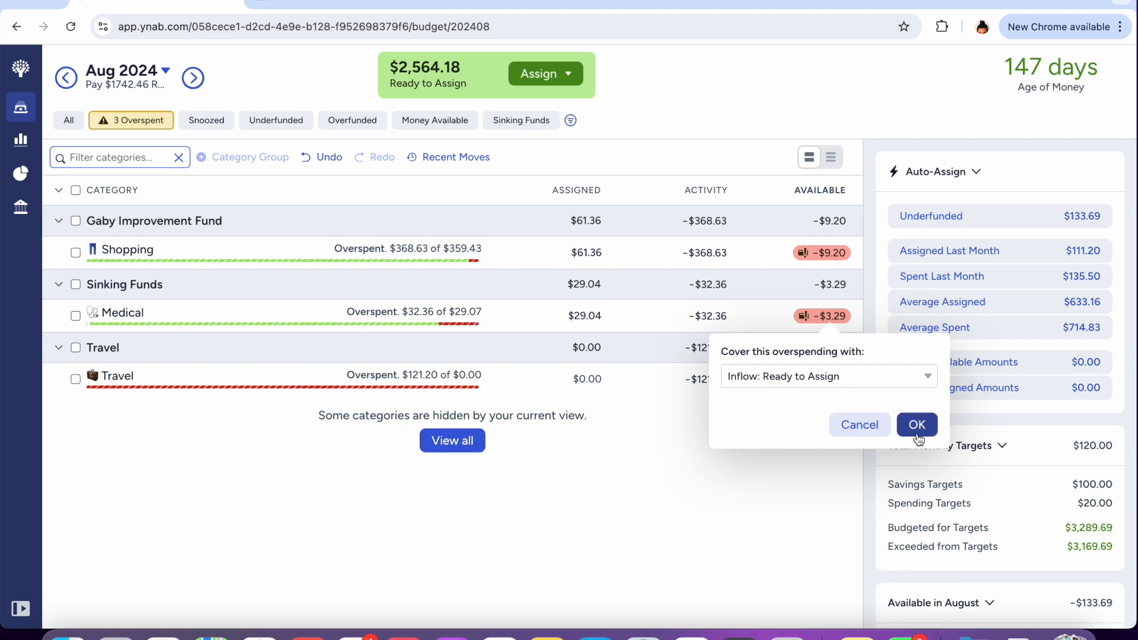
left_click(917, 431)
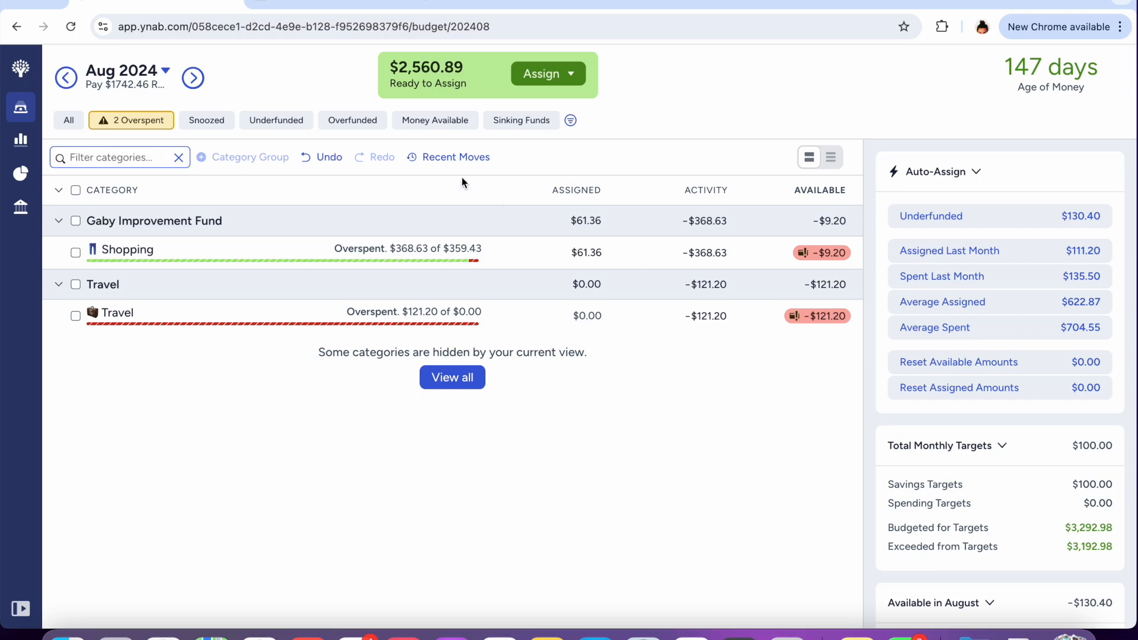
Show all August 2024 categories again and examine the transaction activity behind the overspent Travel category
left_click(71, 122)
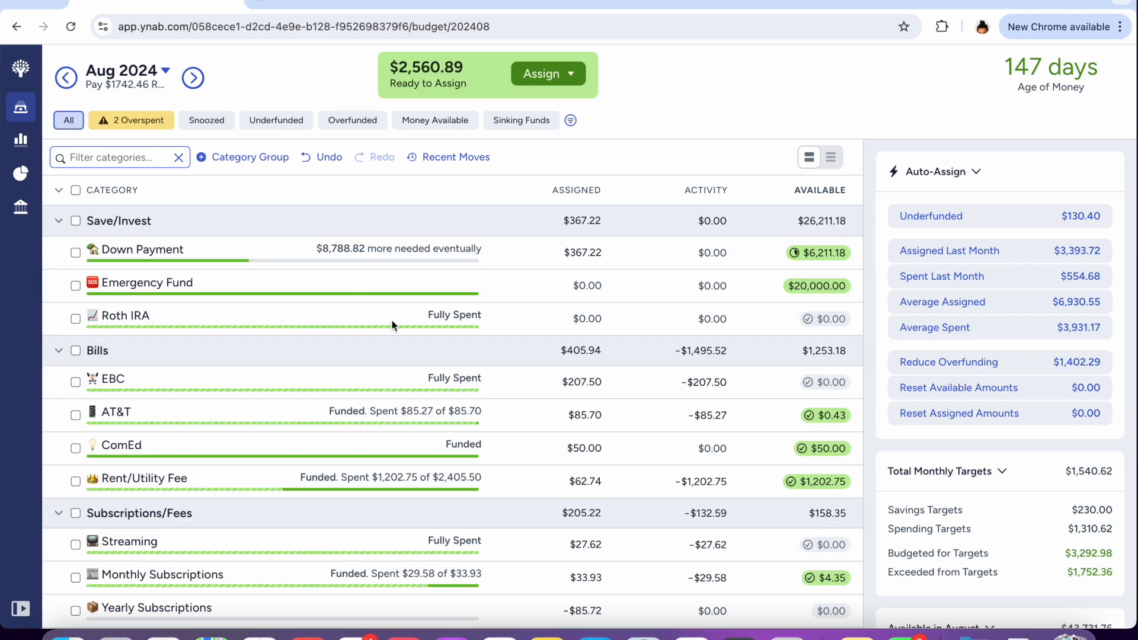
scroll(408, 338, "down", 15)
scroll(407, 339, "down", 5)
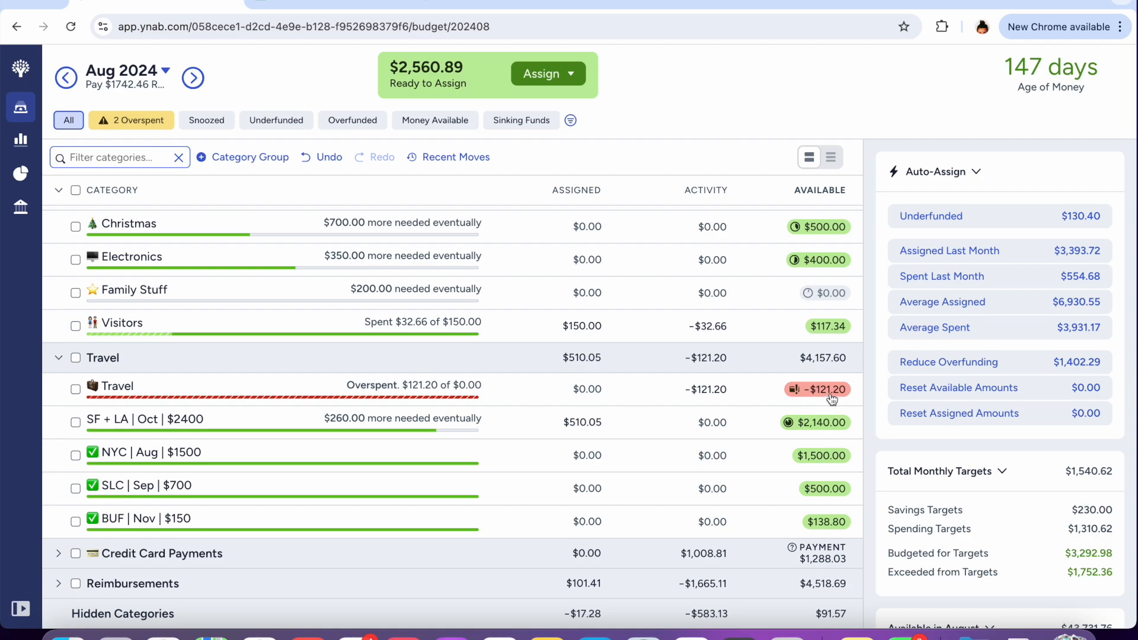
left_click(716, 391)
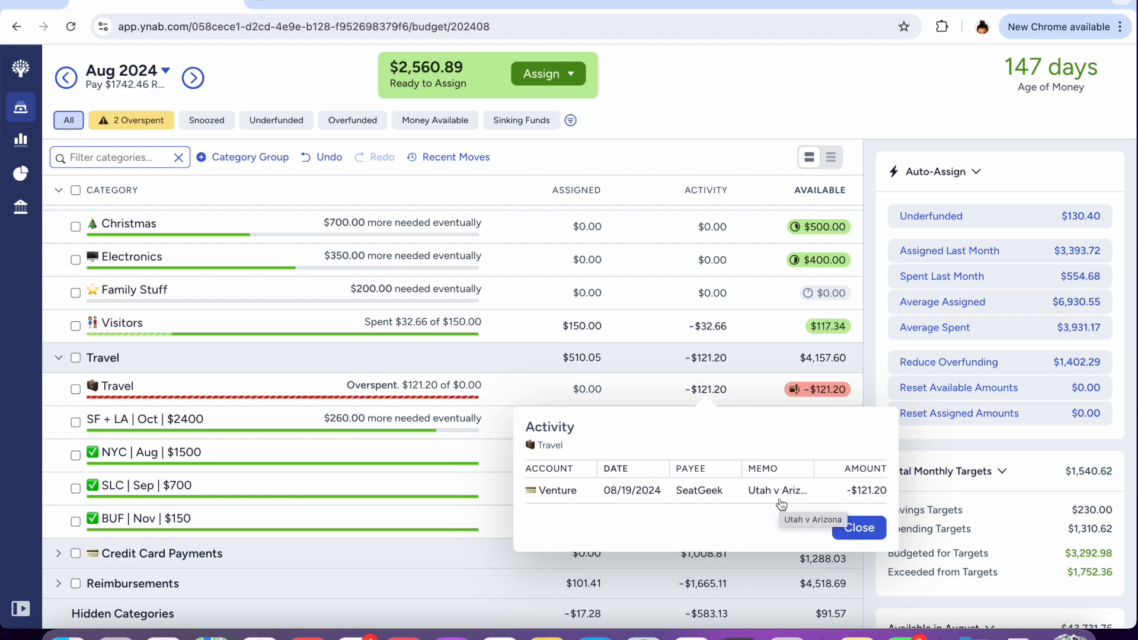
left_click(861, 530)
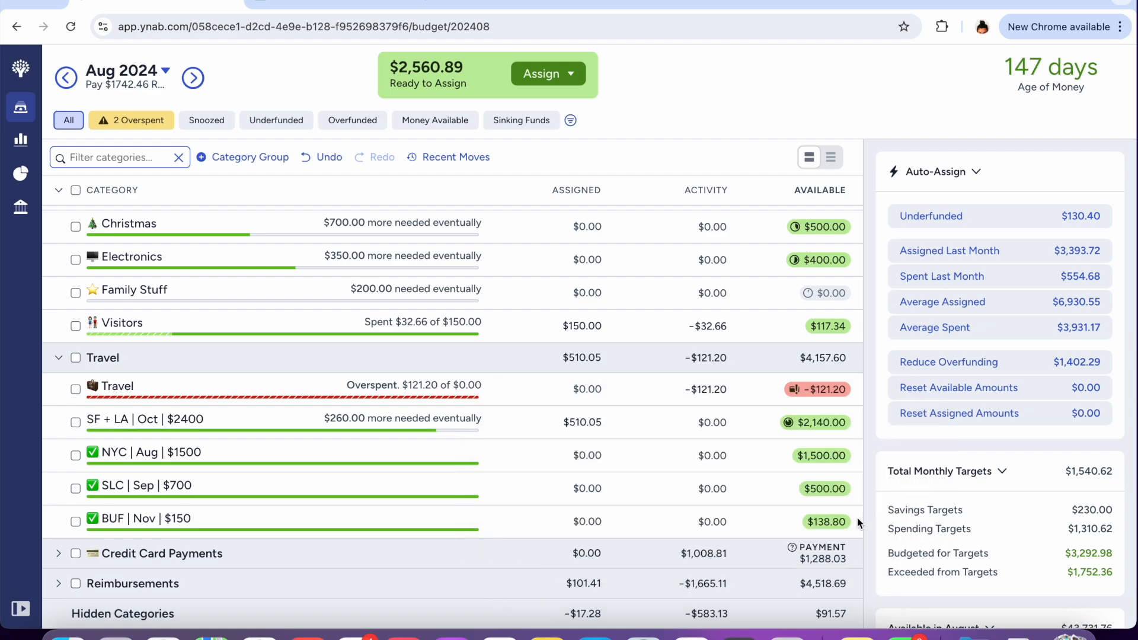
Cover the Travel category's August 2024 overspending with money from SLC | Sep | $700
left_click(823, 389)
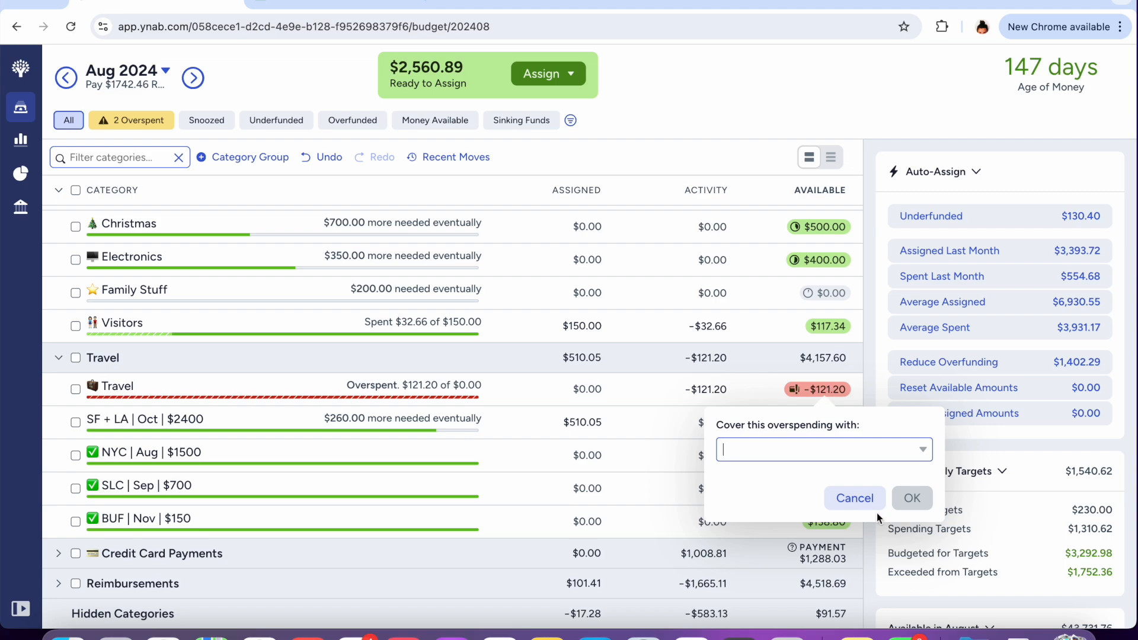
type("slc")
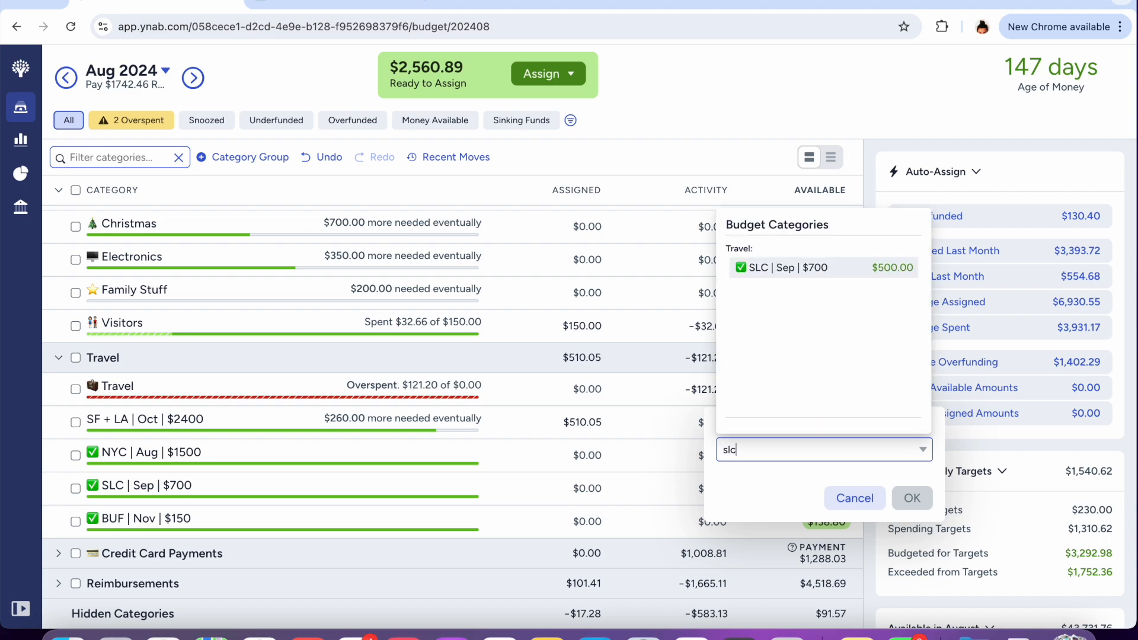
left_click(866, 274)
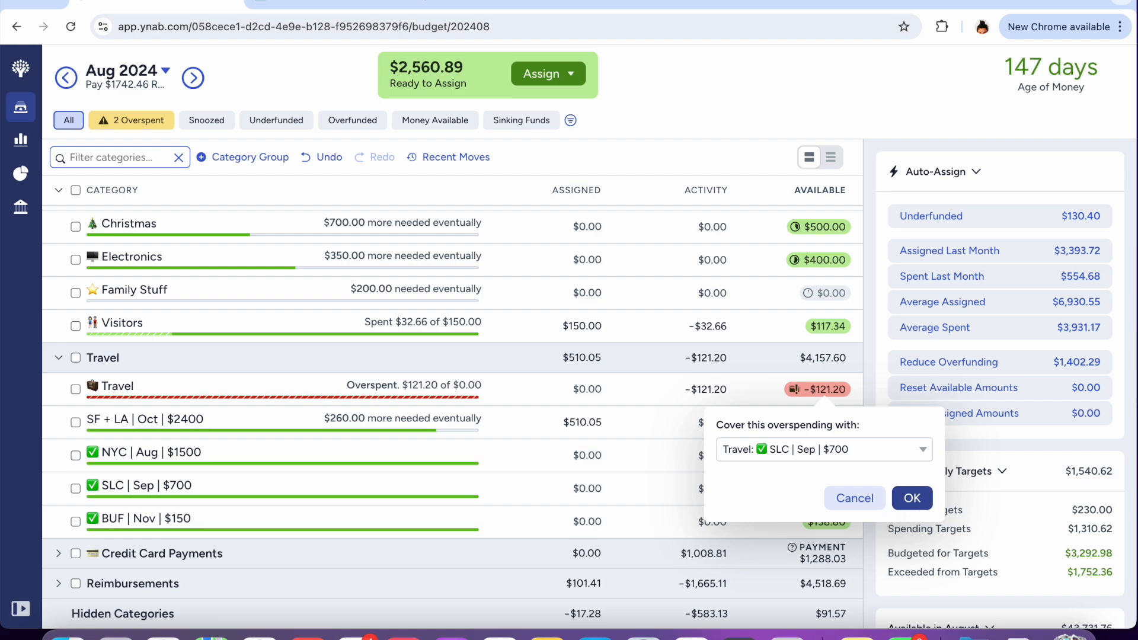
left_click(912, 500)
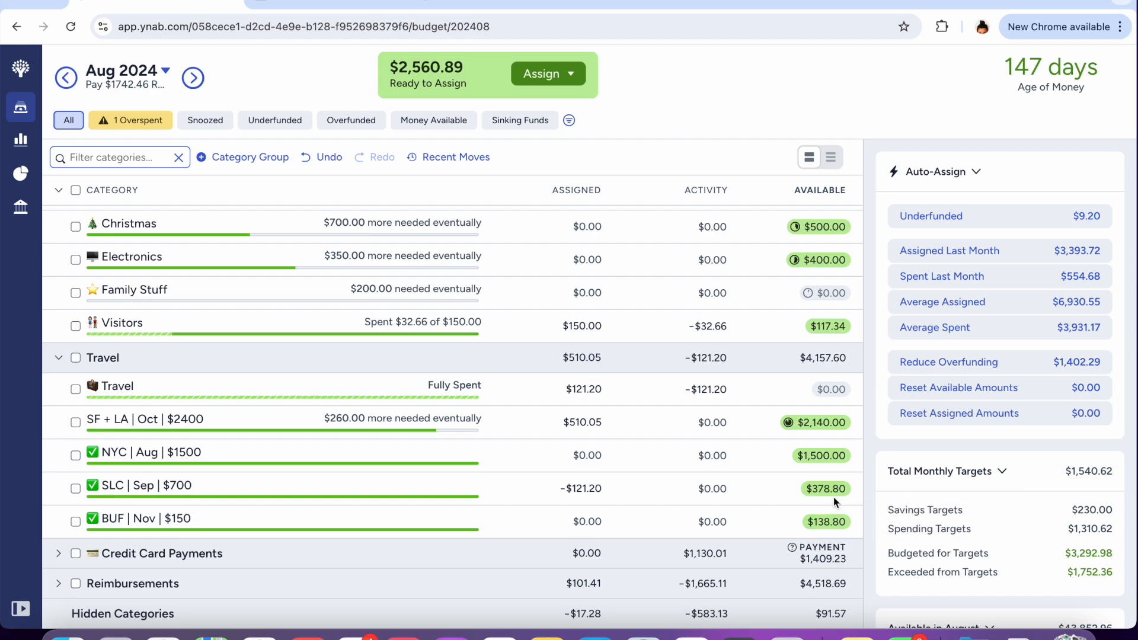
Add $1.20 to the amount assigned to SLC | Sep | $700 for August 2024
left_click(601, 491)
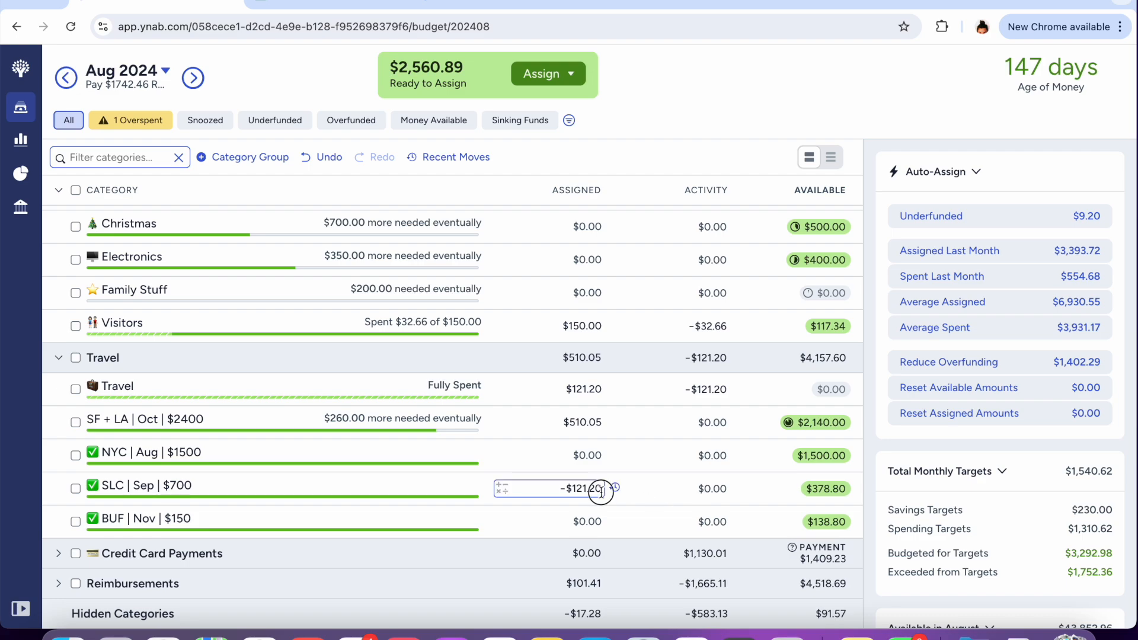
key("Right")
type("+1.2")
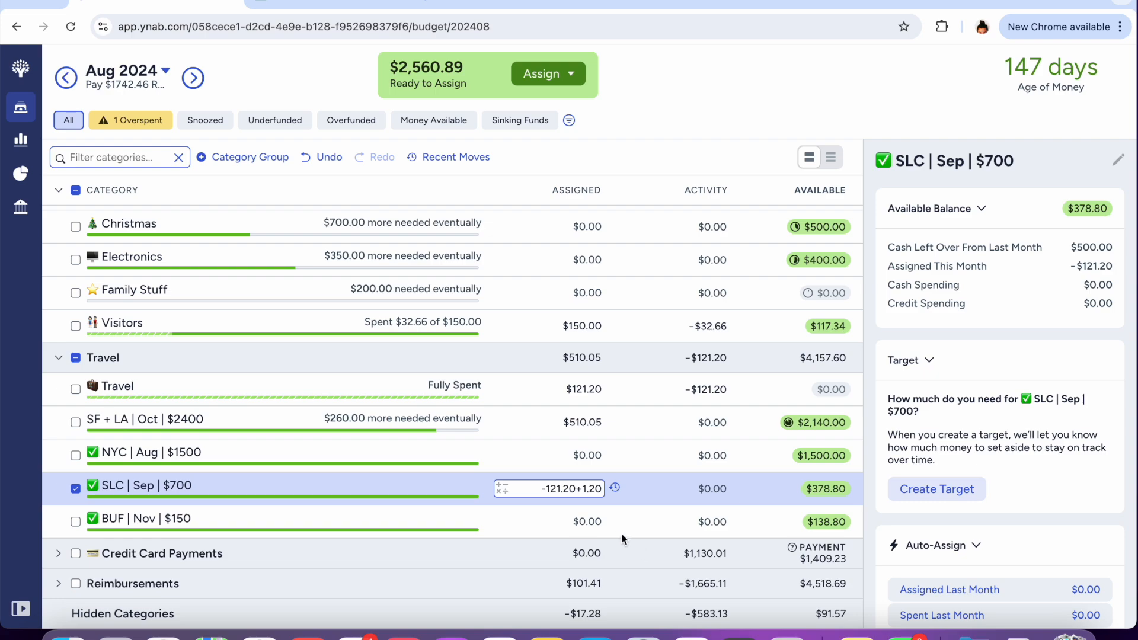
Assign $1.20 to BUF | Nov | $150 for August 2024 and deselect the category
left_click(596, 523)
key("BackSpace")
type("1.20")
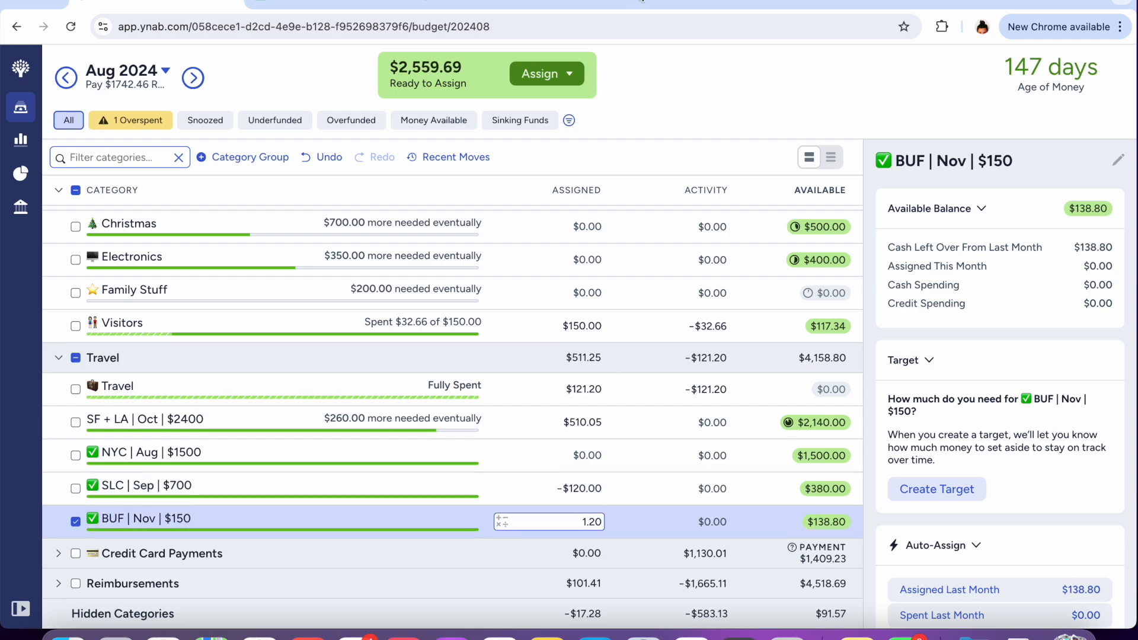
key("Return")
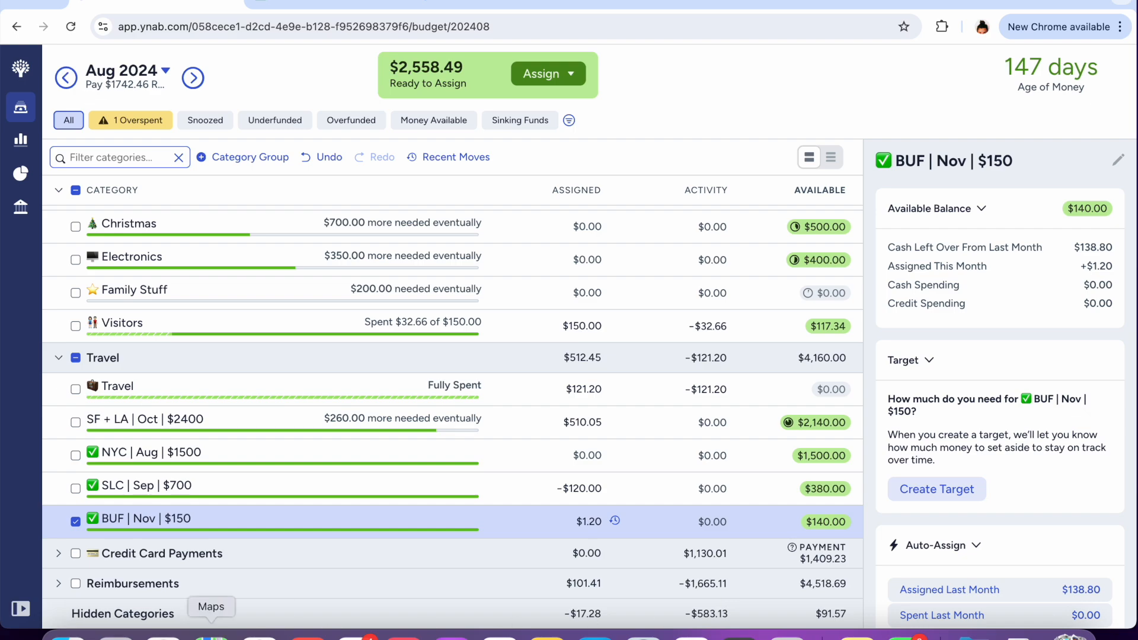
left_click(76, 522)
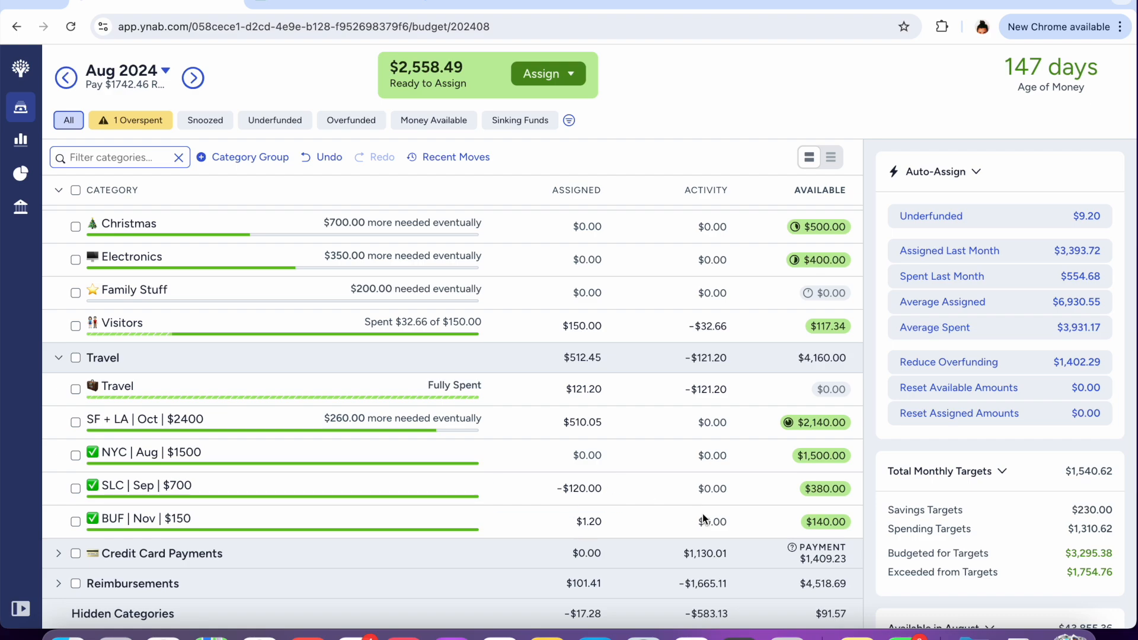
Add $160 to the amount assigned to SF + LA | Oct | $2400 for August 2024 and deselect the category
left_click(596, 423)
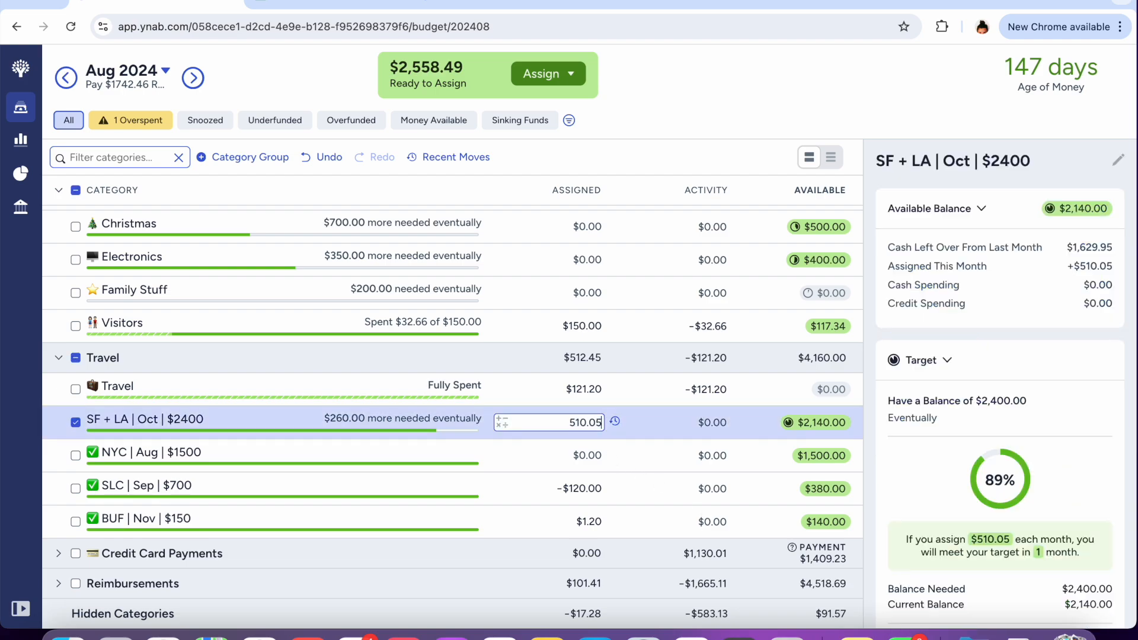
type("+160")
left_click(665, 95)
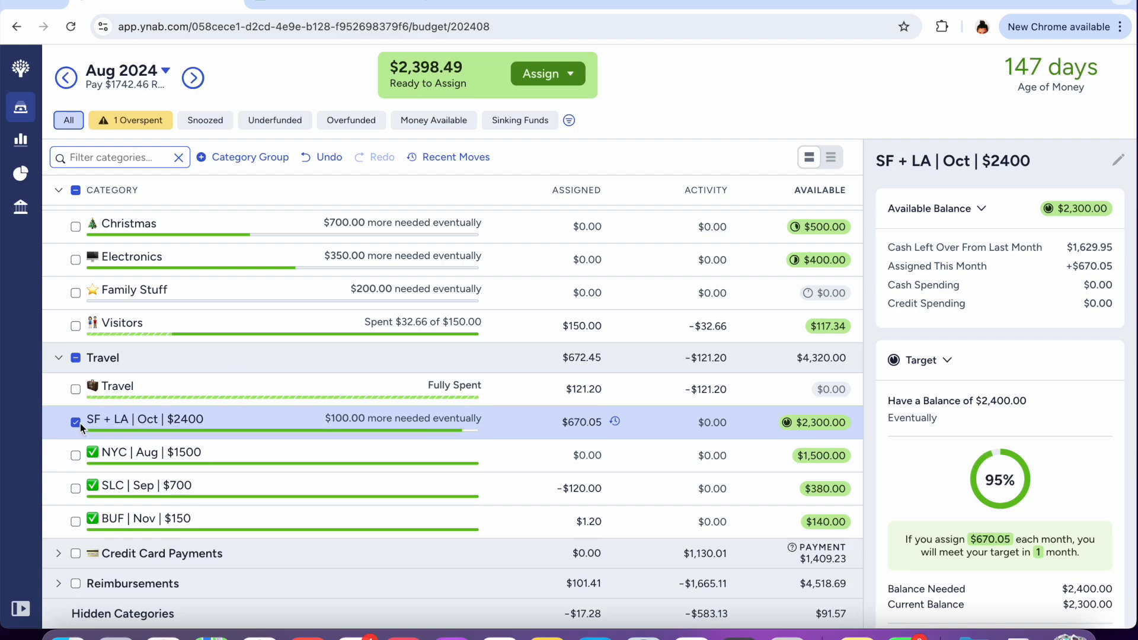
left_click(78, 423)
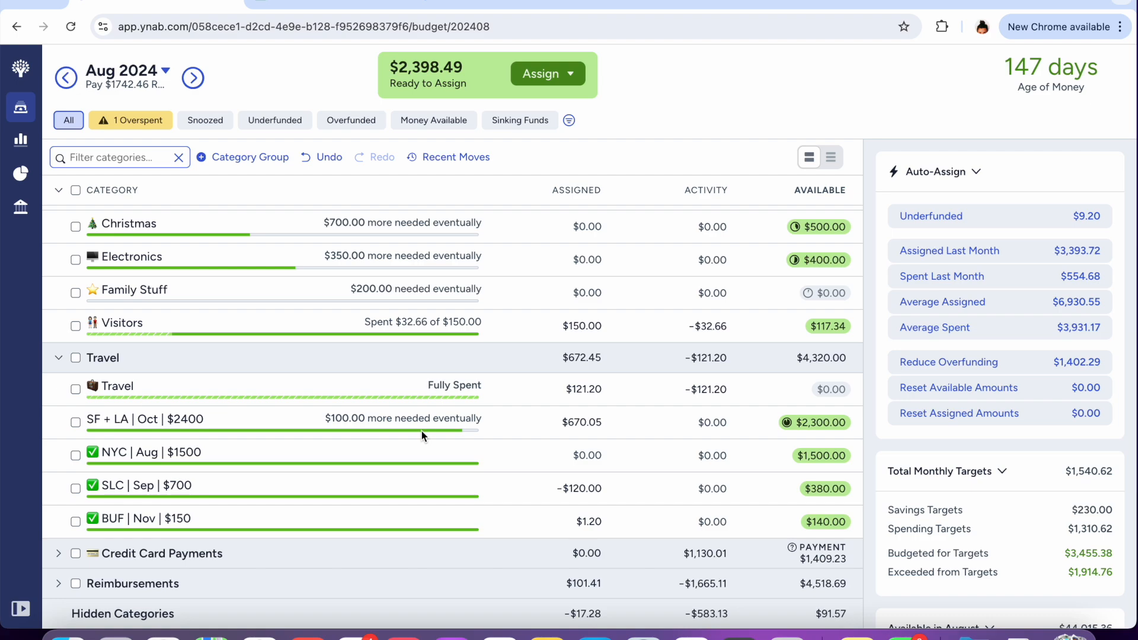
Assign $503.59 to A Gift in the Sinking Funds group for August 2024
scroll(421, 436, "up", 4)
scroll(422, 435, "up", 2)
scroll(421, 435, "up", 1)
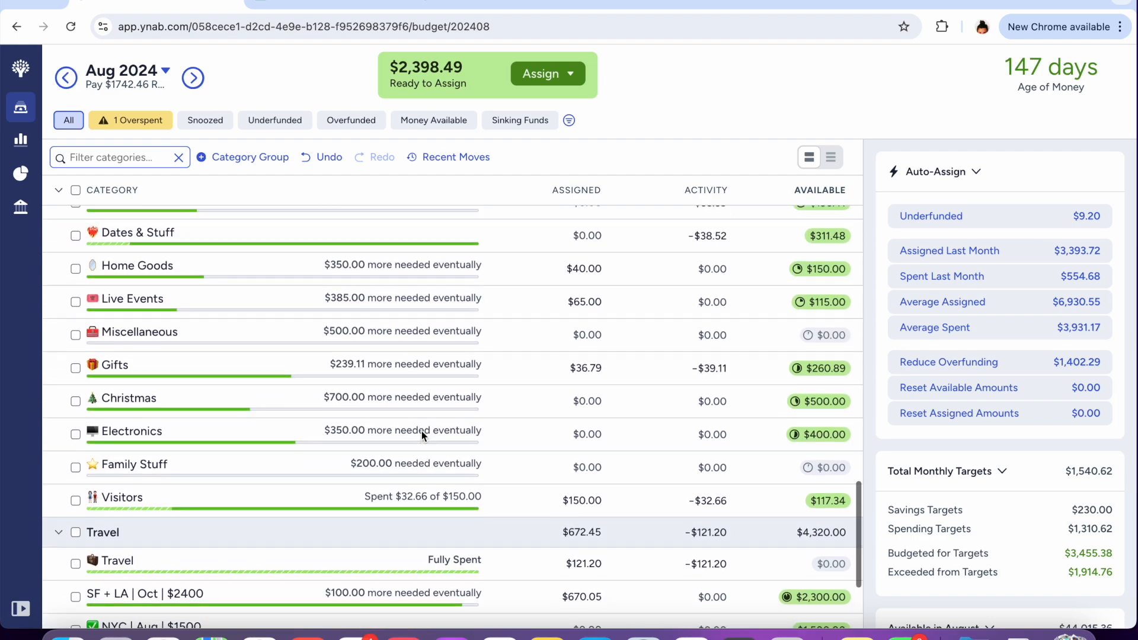
scroll(422, 432, "up", 12)
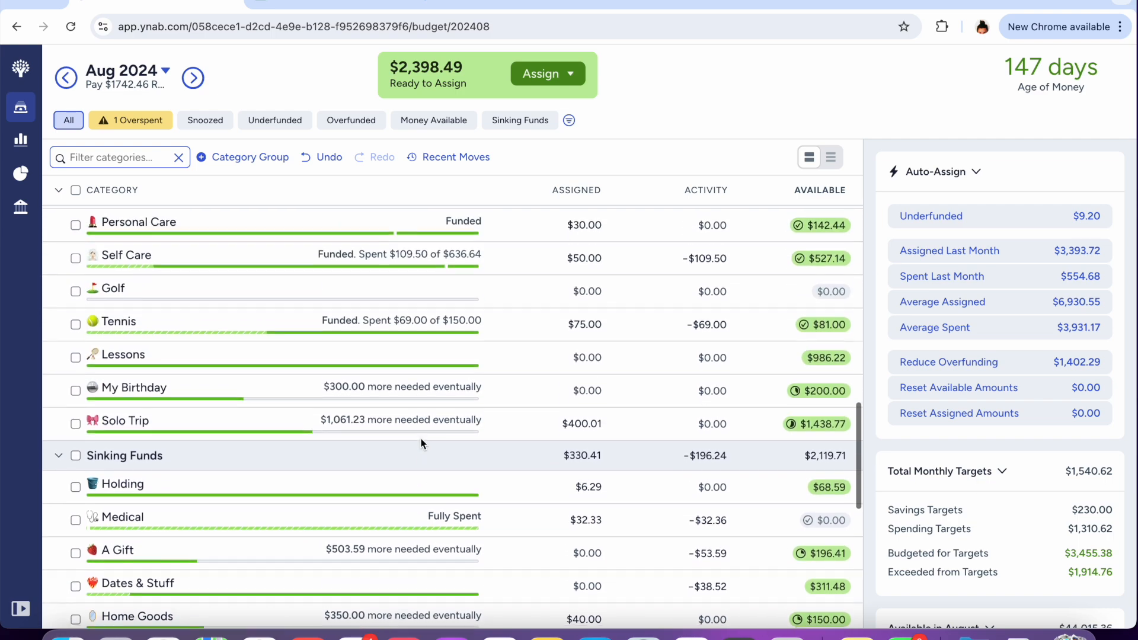
scroll(422, 443, "up", 15)
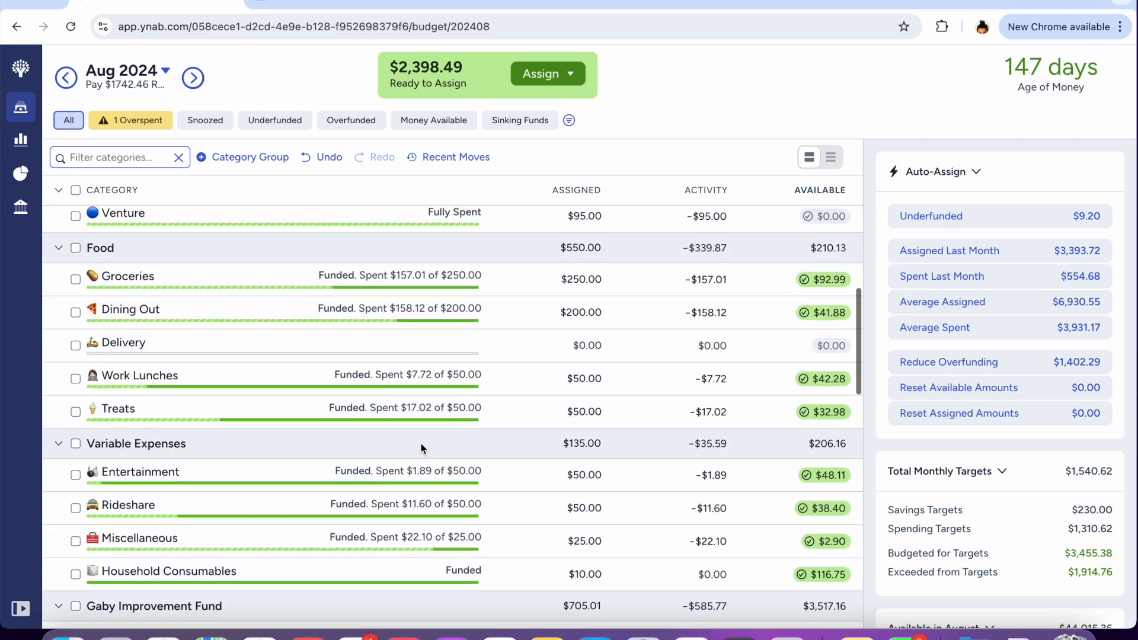
scroll(420, 443, "up", 3)
scroll(421, 444, "down", 7)
scroll(421, 443, "down", 5)
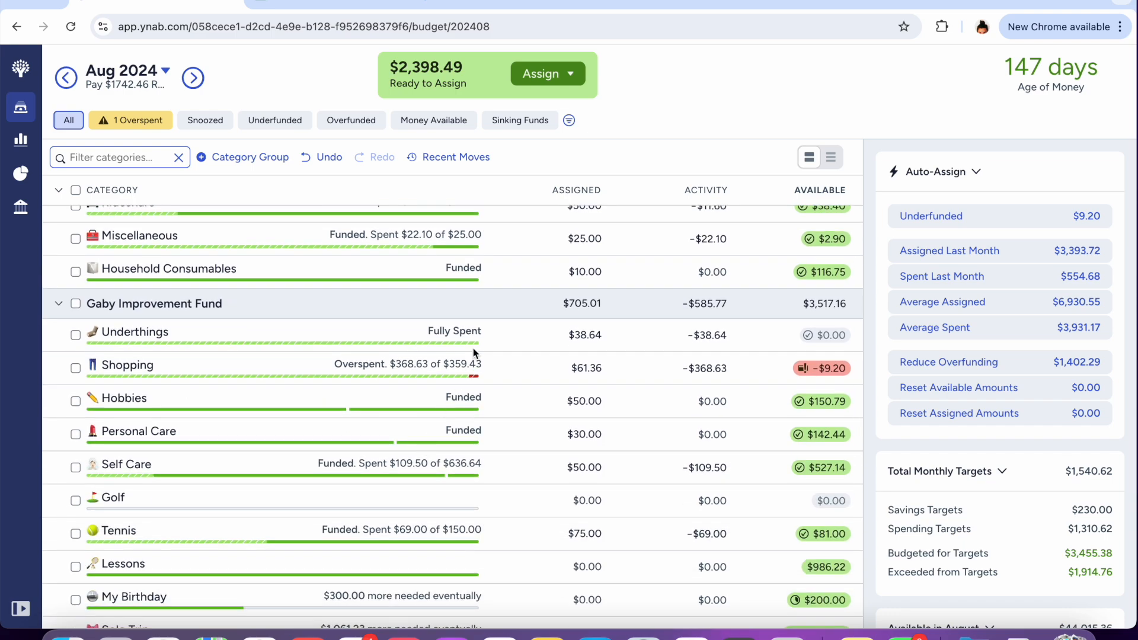
scroll(477, 429, "down", 10)
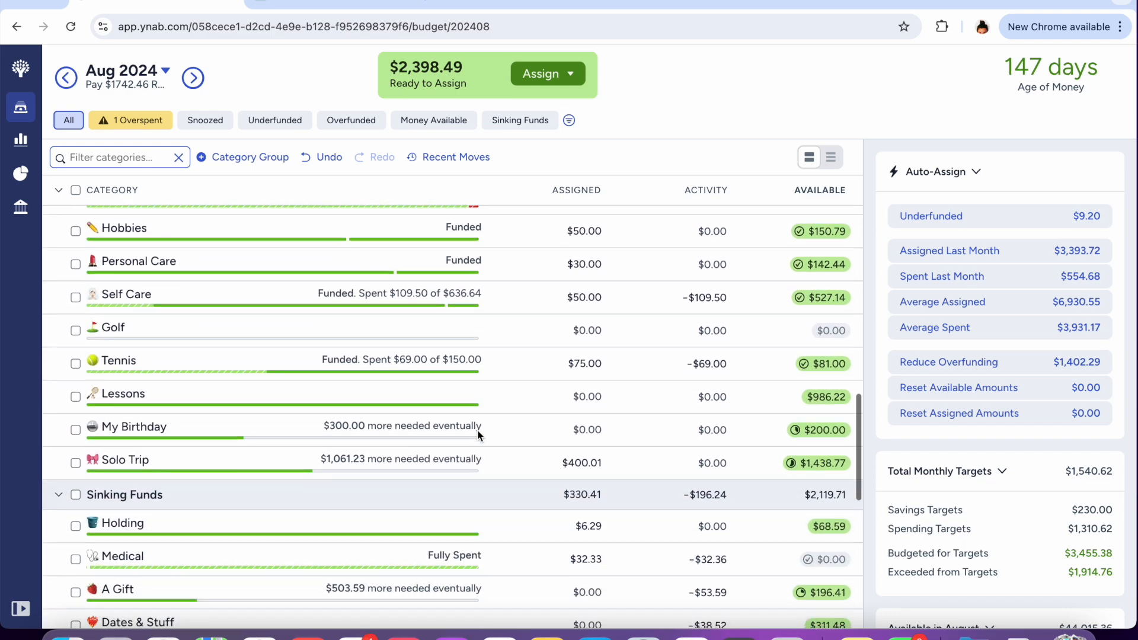
scroll(477, 435, "down", 1)
left_click(525, 402)
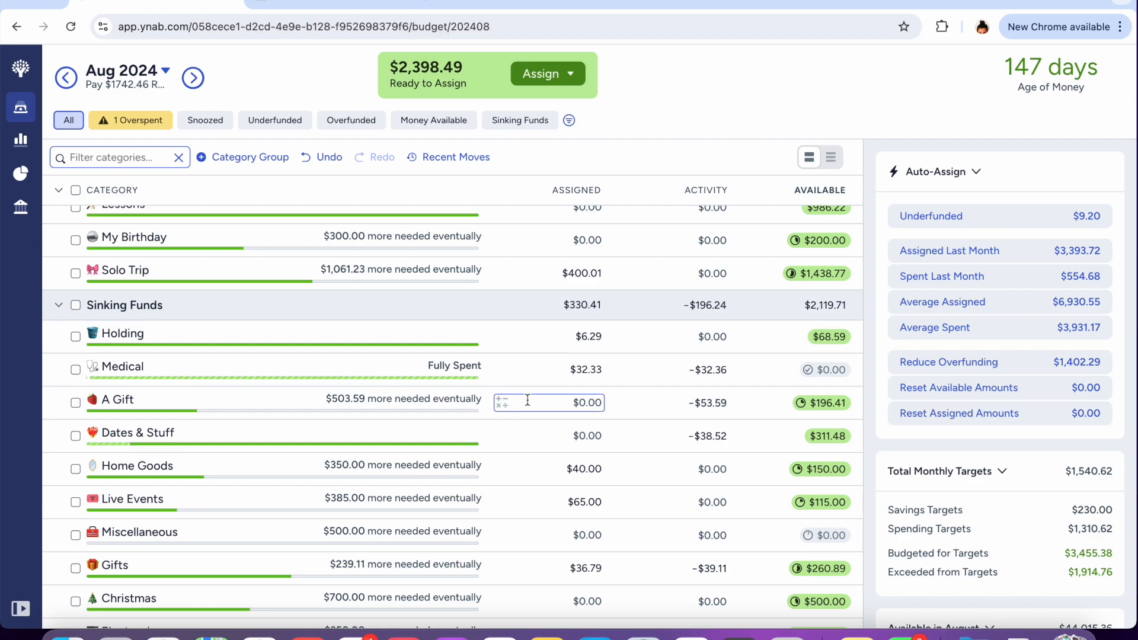
left_click(580, 403)
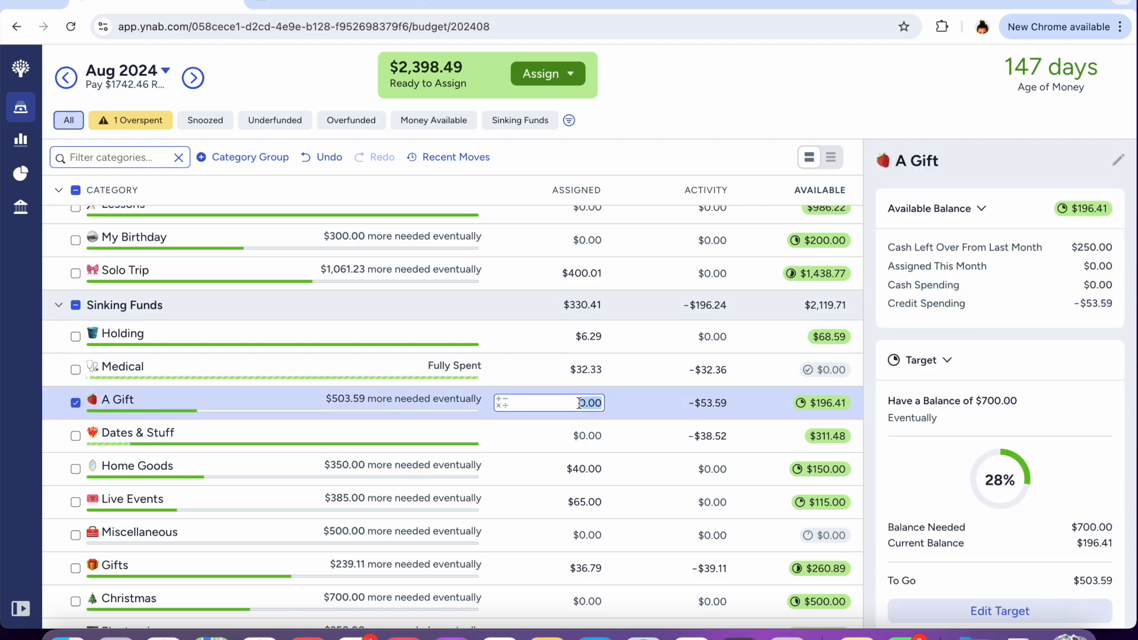
type("503.59")
scroll(686, 182, "down", 1)
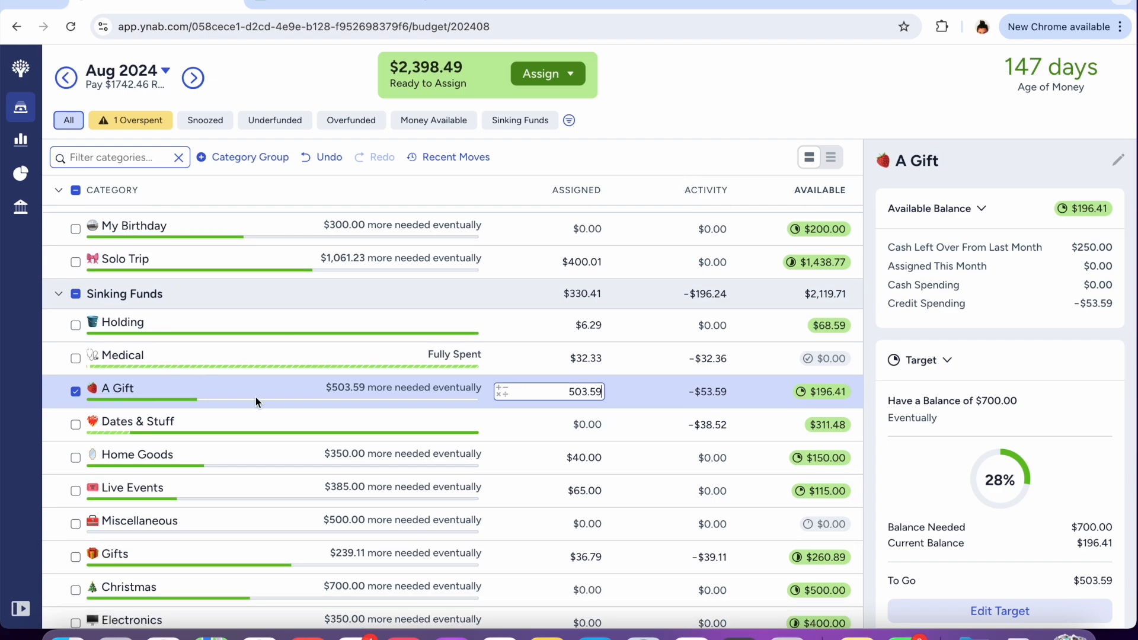
key("Return")
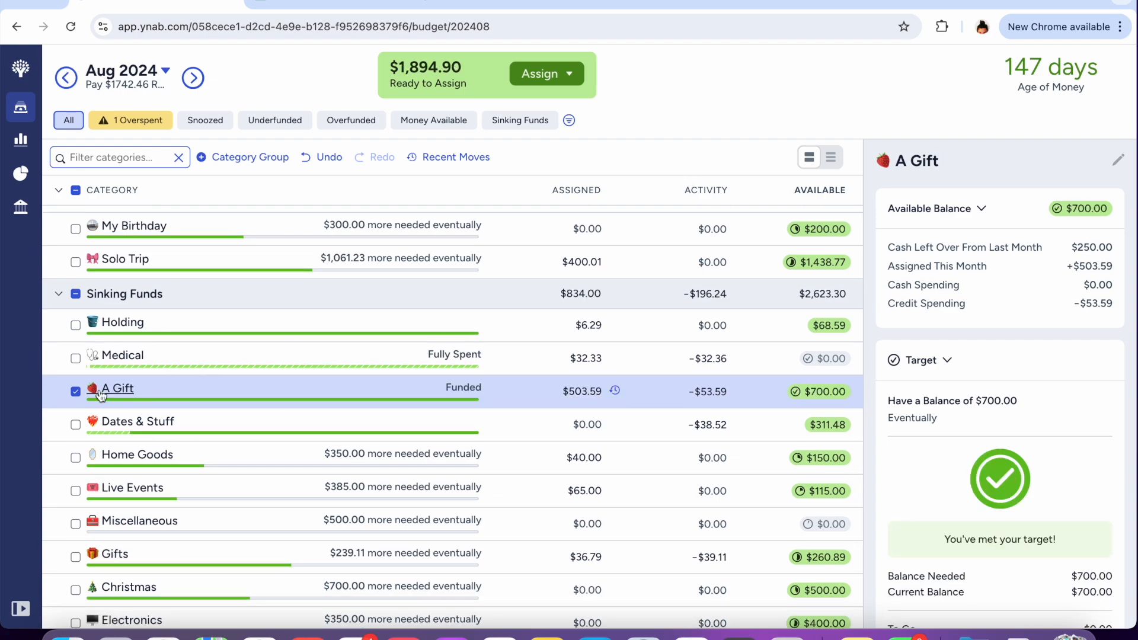
Deselect A Gift and assign $38.52 to Dates & Stuff for August 2024
left_click(76, 390)
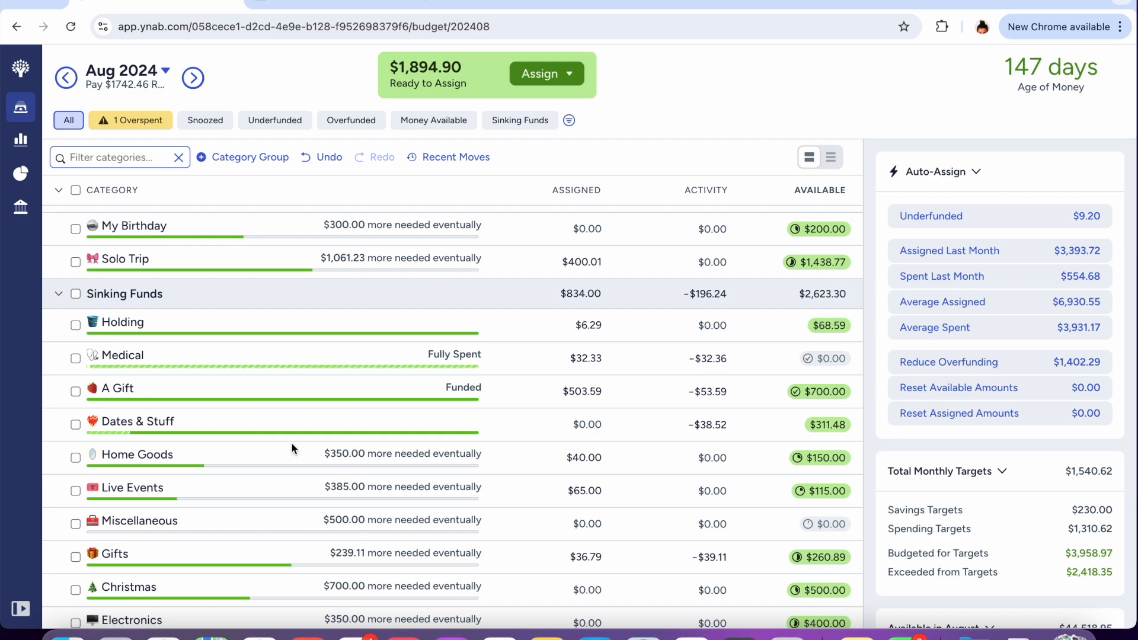
left_click(591, 425)
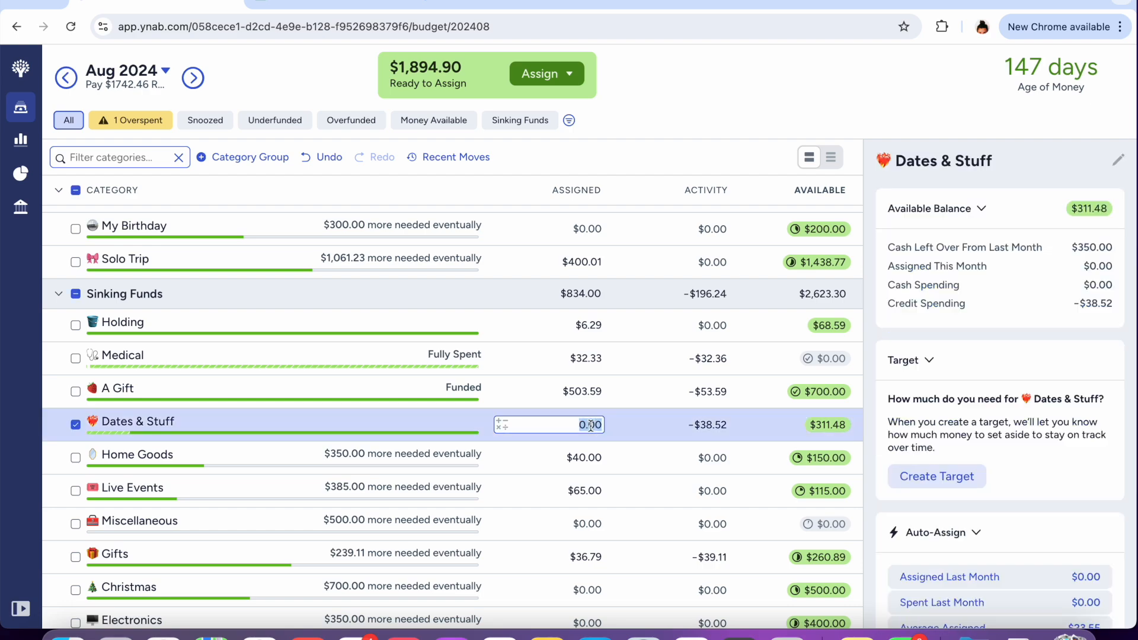
type("38.52")
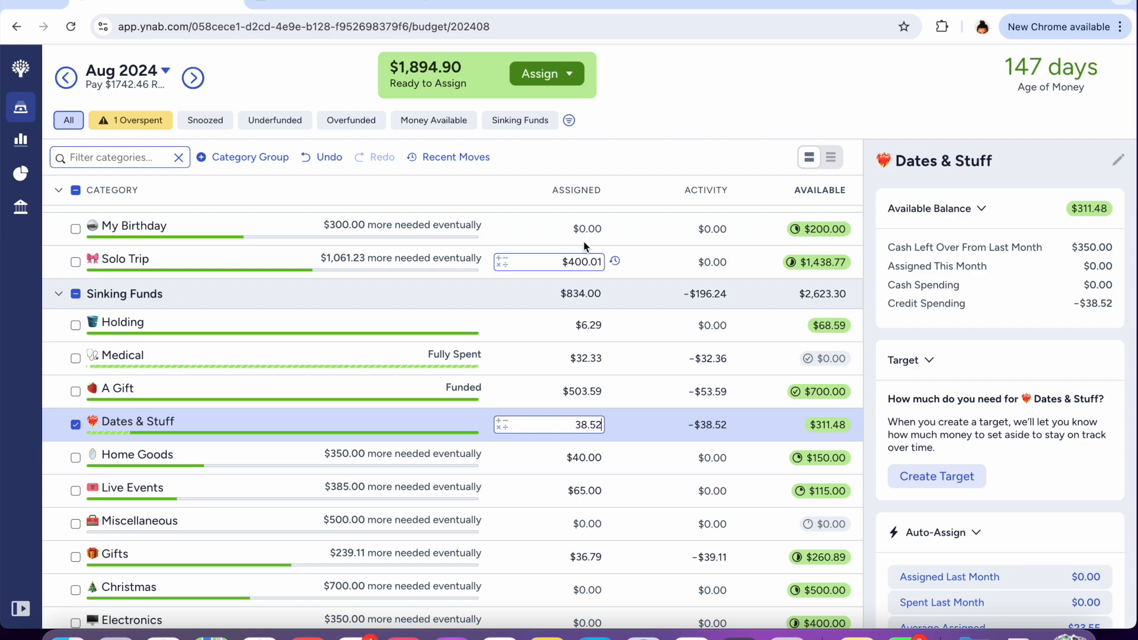
key("Return")
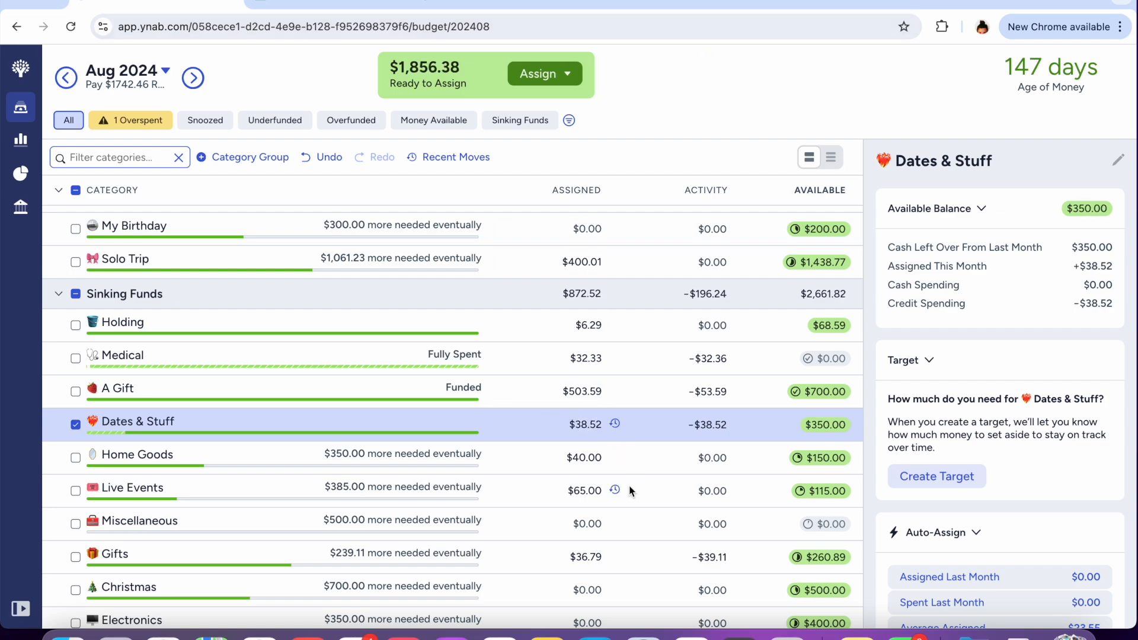
Add $350 to the amount assigned to Home Goods for August 2024
left_click(587, 459)
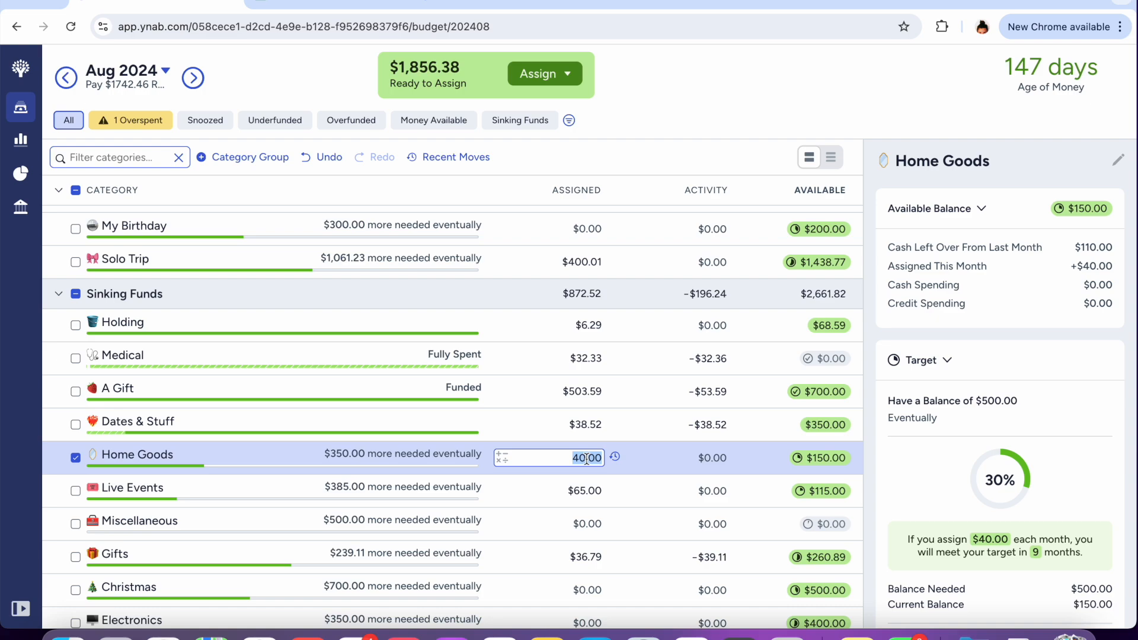
key("Right")
type("+2")
key("BackSpace")
type("350")
key("Return")
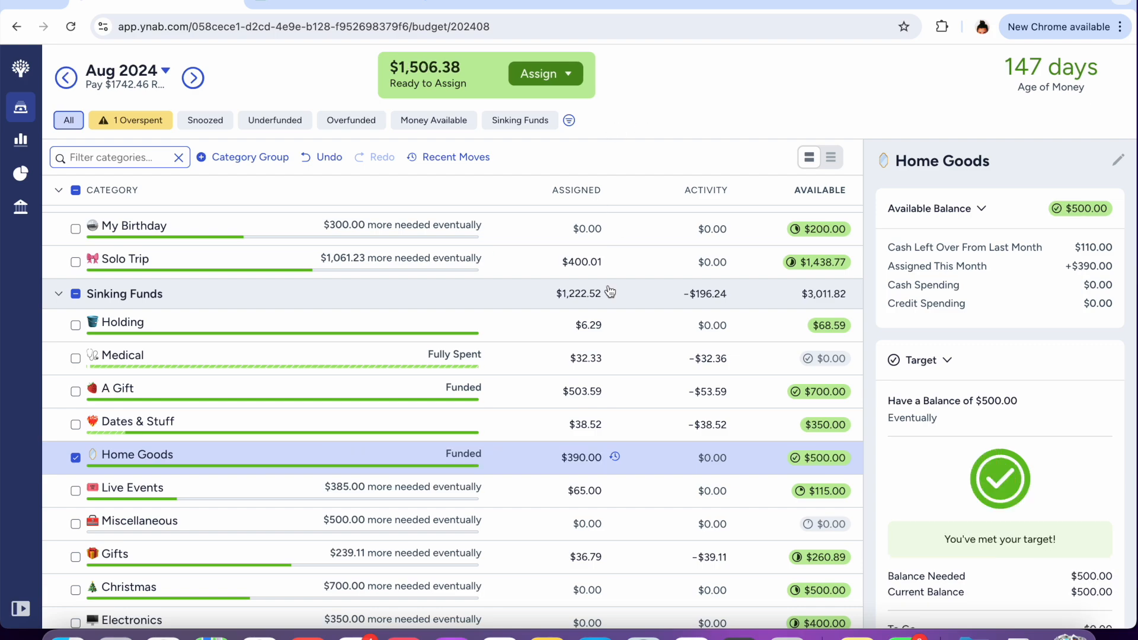
Add $385 to the amount assigned to Live Events for August 2024
left_click(593, 491)
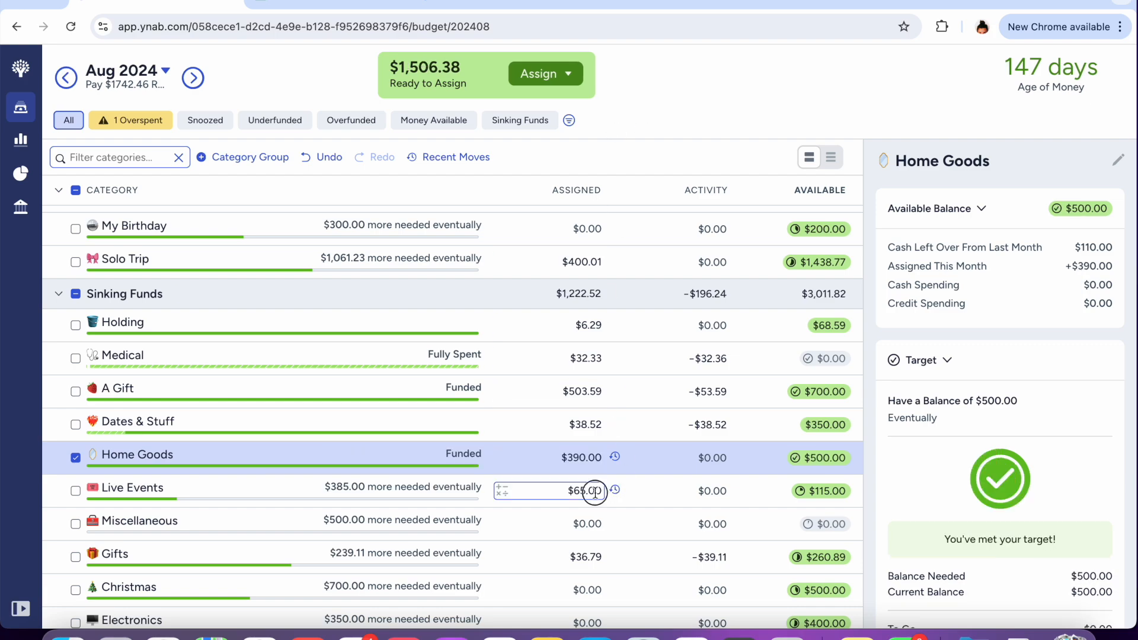
left_click(602, 491)
type("+385")
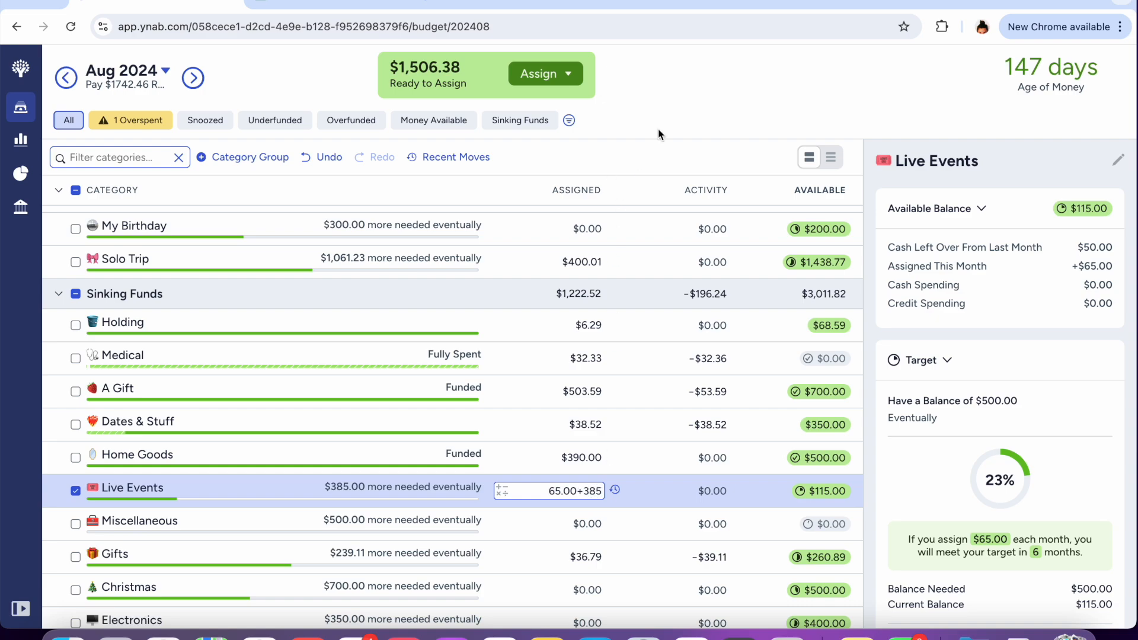
key("Return")
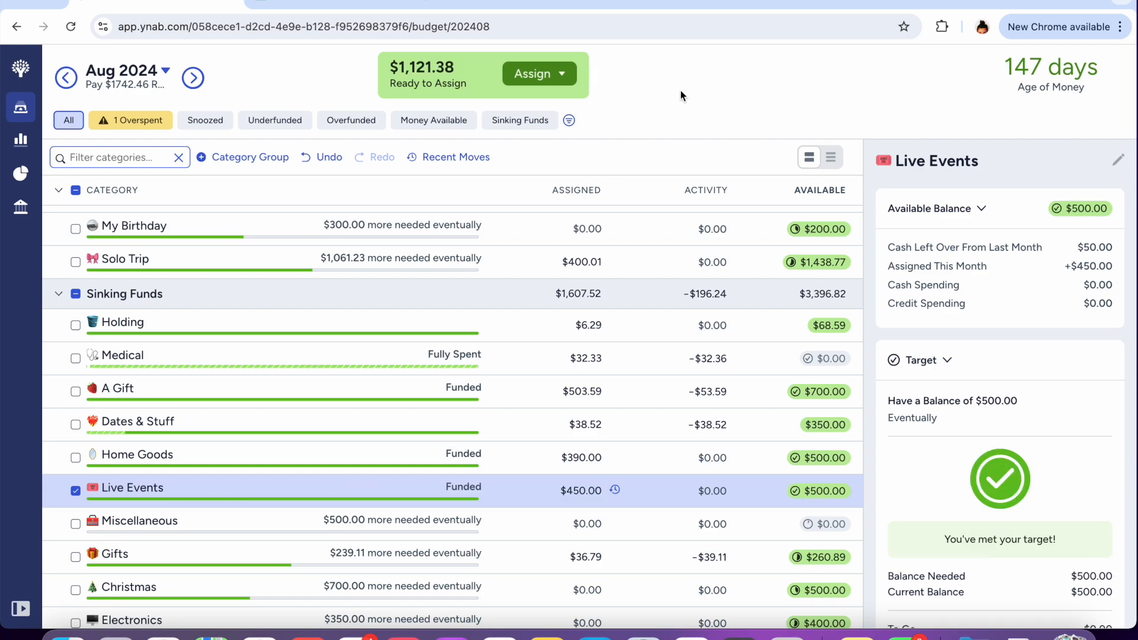
Assign $500 to Miscellaneous in the Sinking Funds group for August 2024
left_click(589, 524)
type("500")
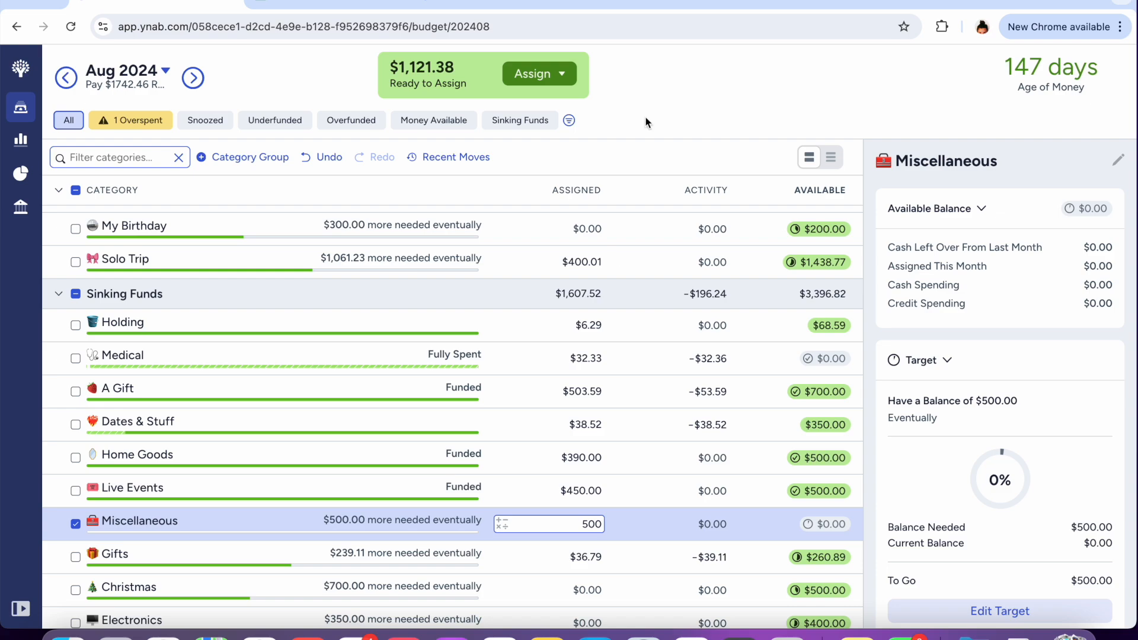
key("Return")
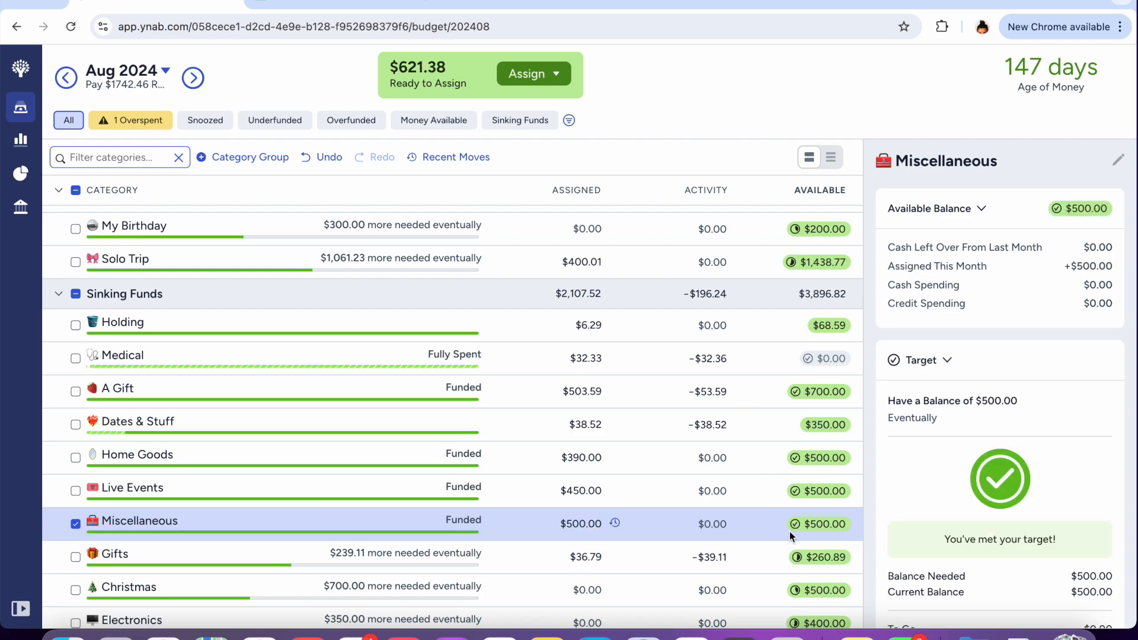
Assign $100 to Christmas in the Sinking Funds group for August 2024
scroll(790, 531, "down", 2)
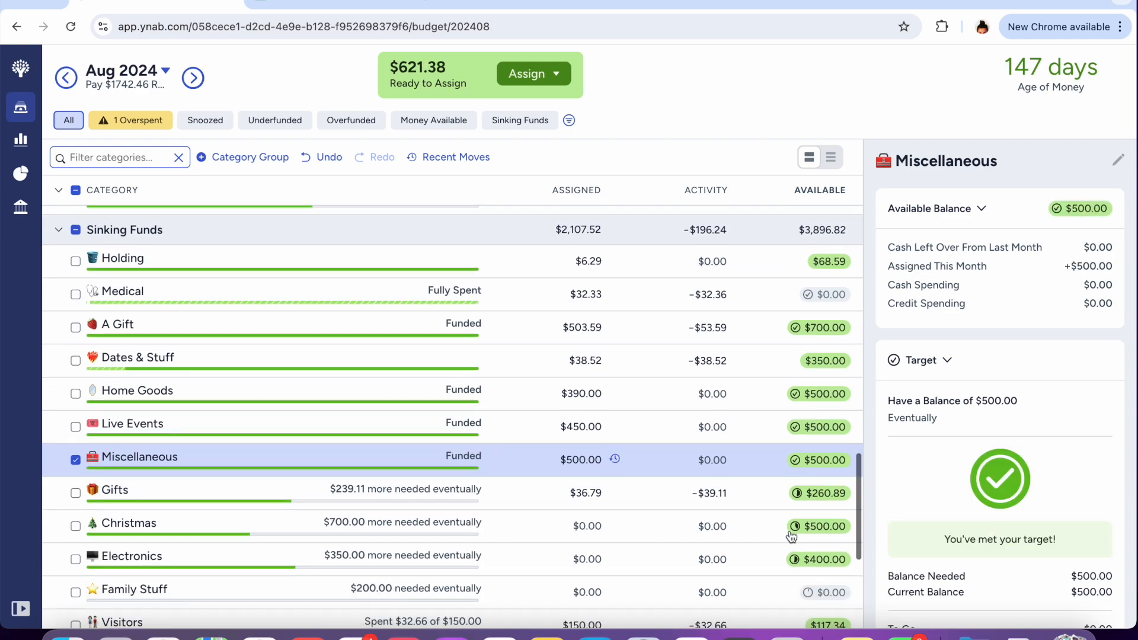
left_click(580, 493)
left_click(580, 492)
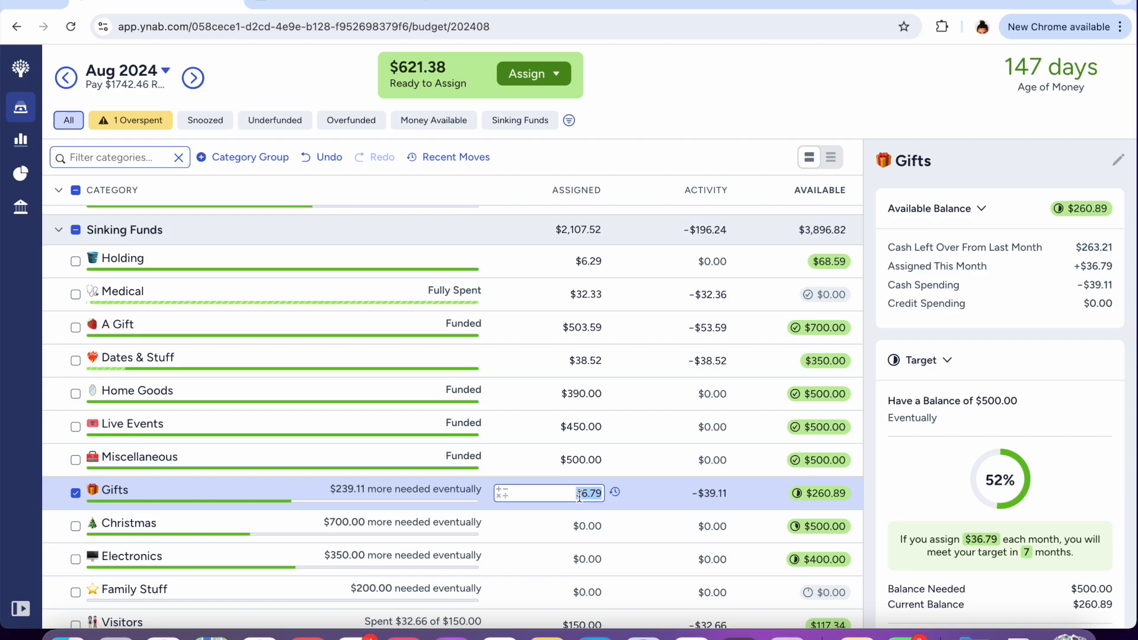
key("Return")
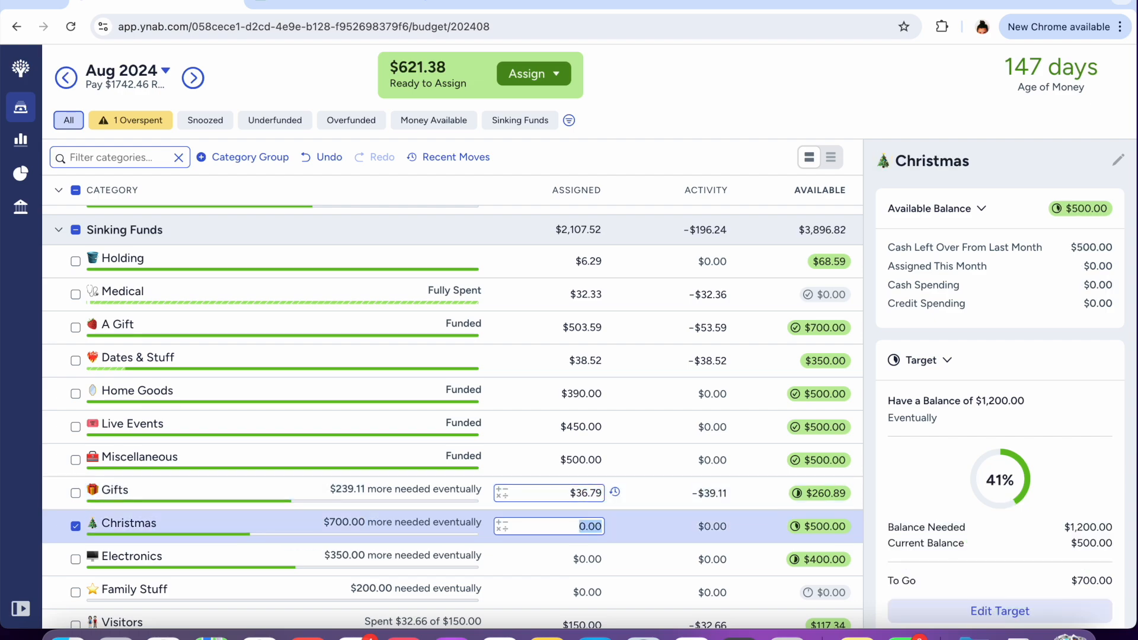
type("100")
left_click(590, 559)
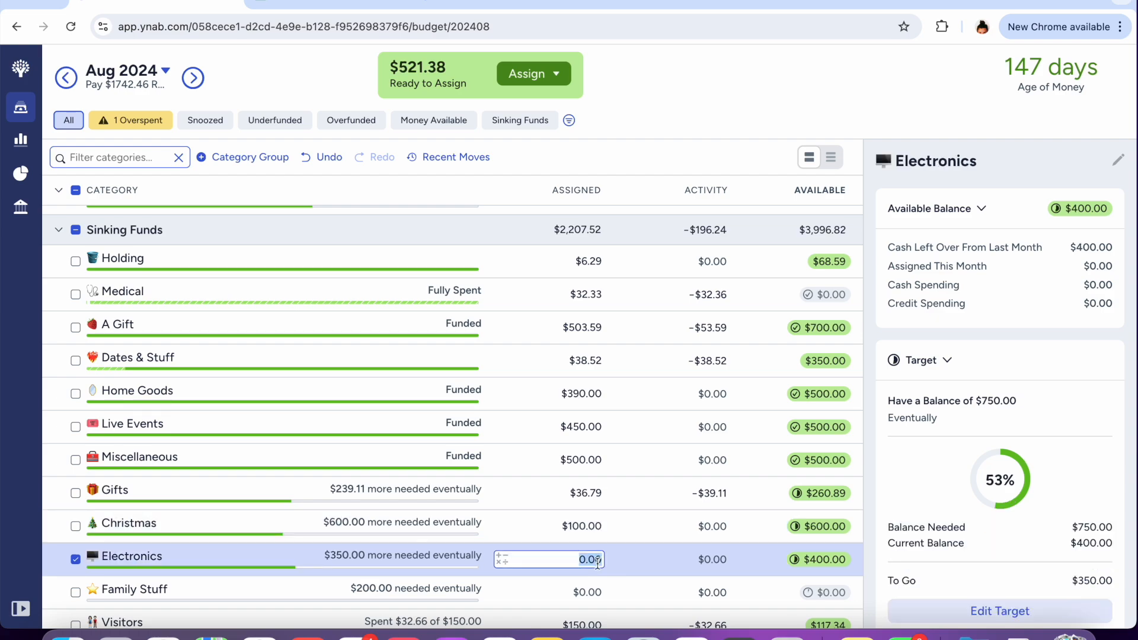
left_click(591, 591)
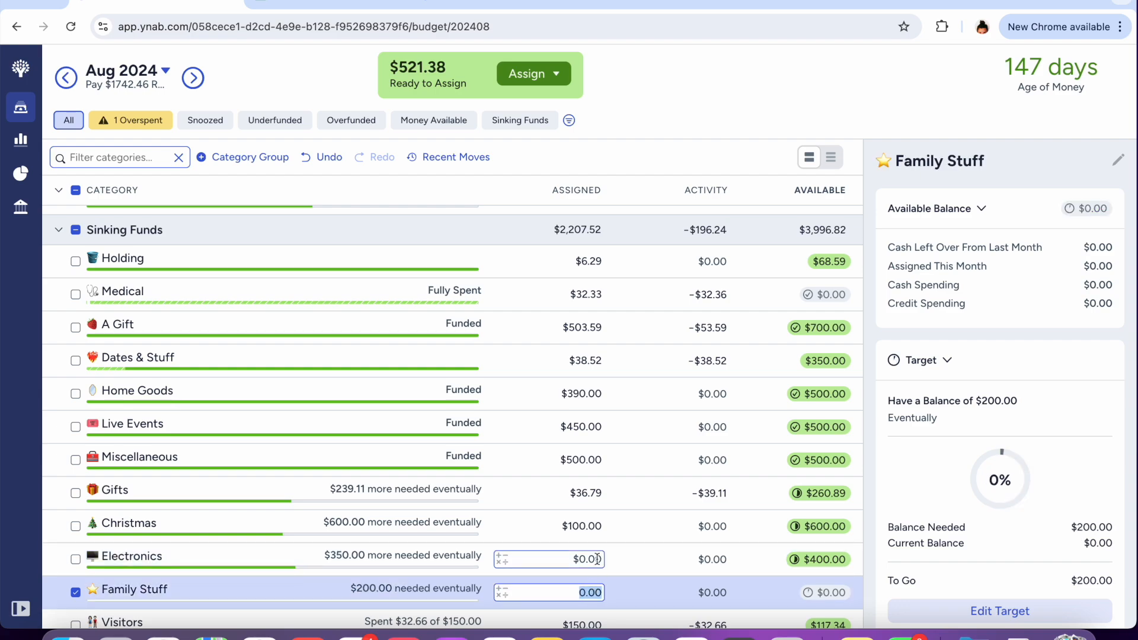
Add $39.11 to the amount assigned to Gifts for August 2024
left_click(599, 496)
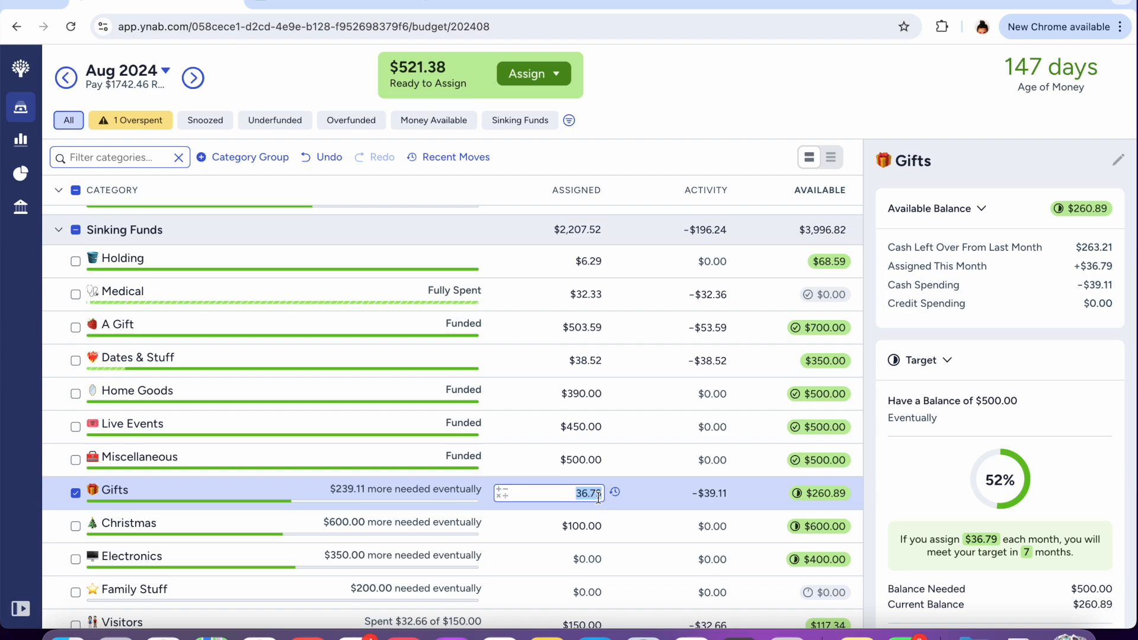
key("Right")
type("+39.11")
key("Return")
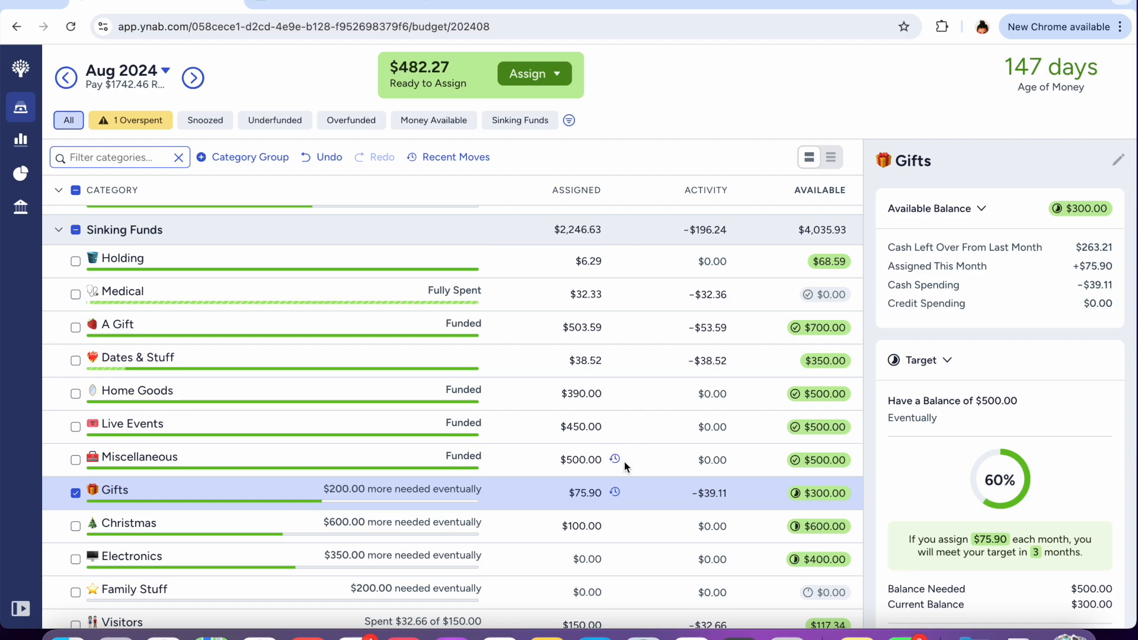
Add another $200 to the amount assigned to Gifts for August 2024
left_click(601, 494)
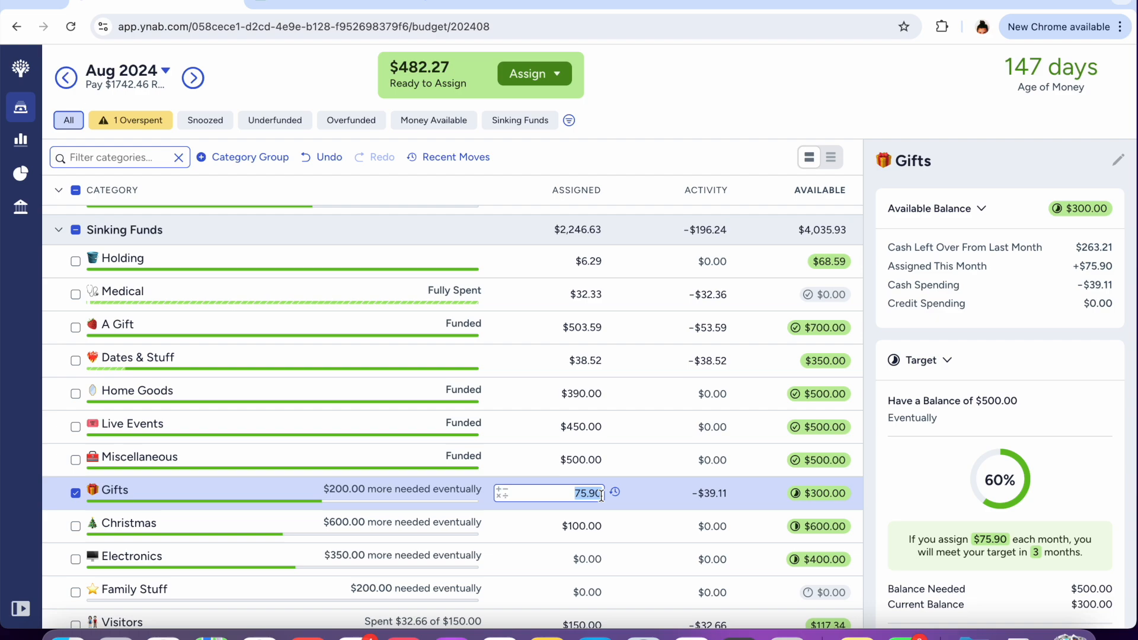
key("Right")
type("+200")
key("Return")
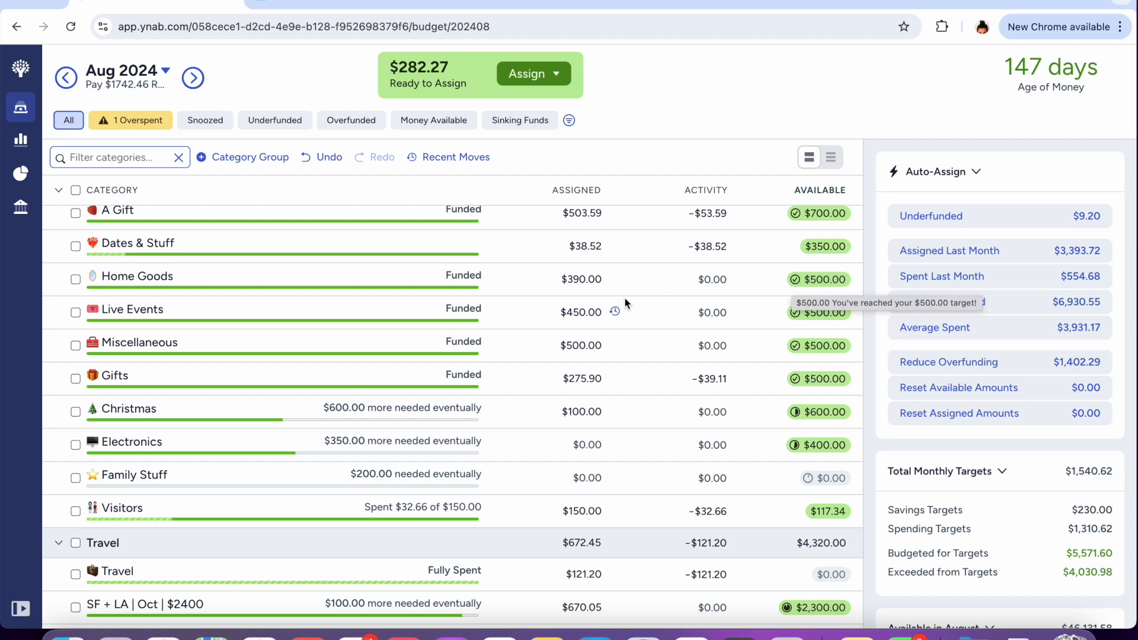
Add $100 to the amount assigned to Visitors for August 2024 and deselect the category
left_click(614, 306)
left_click(717, 101)
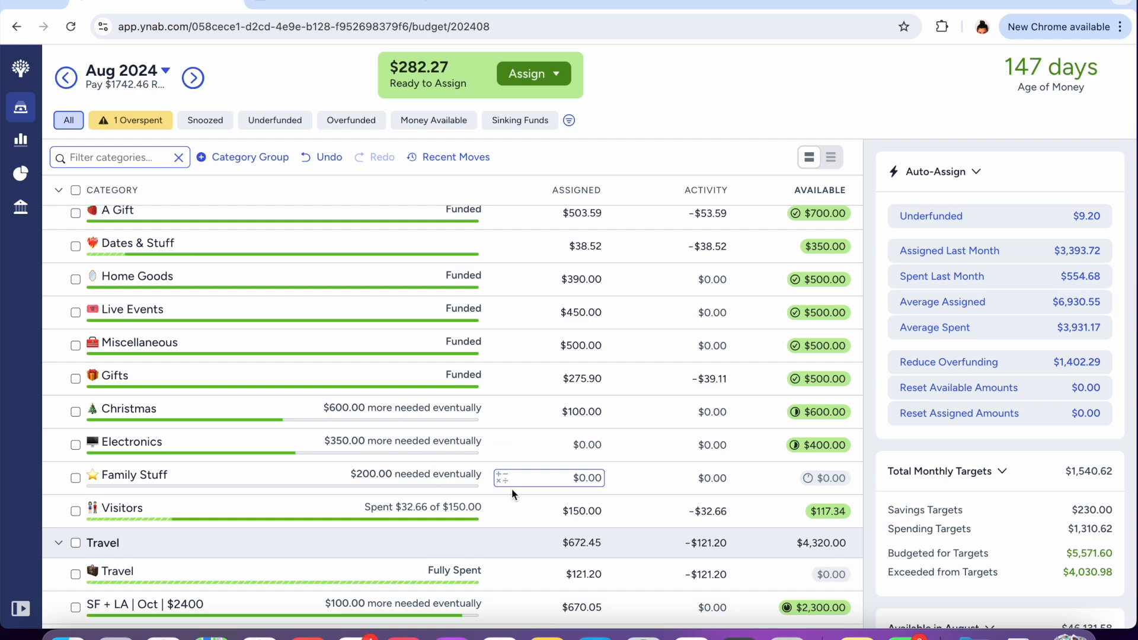
left_click(569, 511)
key("Right")
type("+")
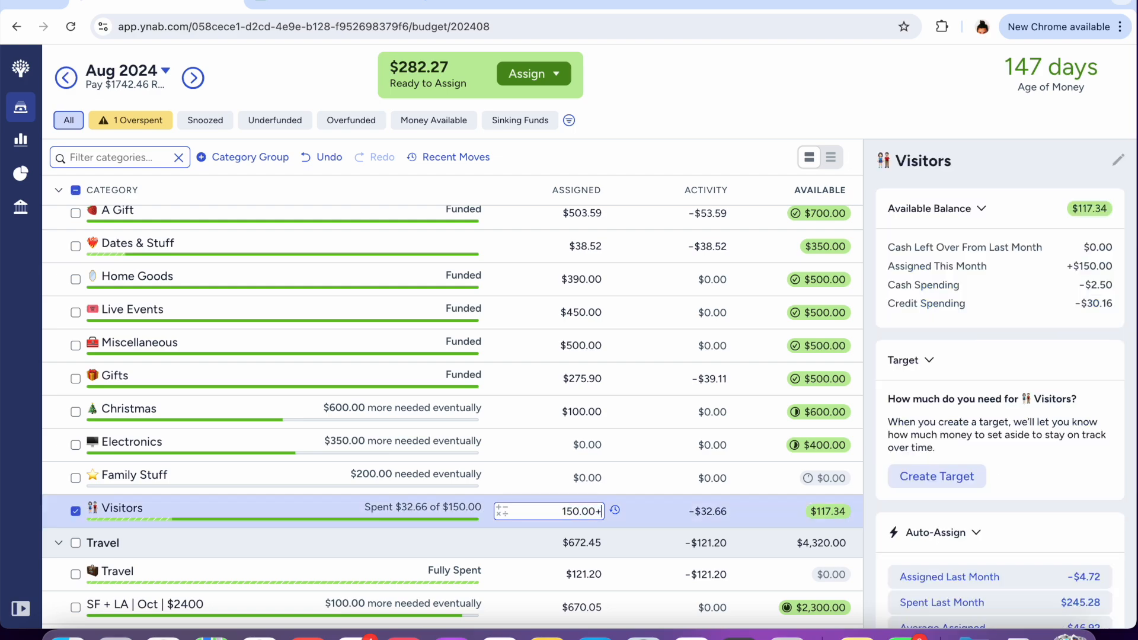
type("100")
key("Return")
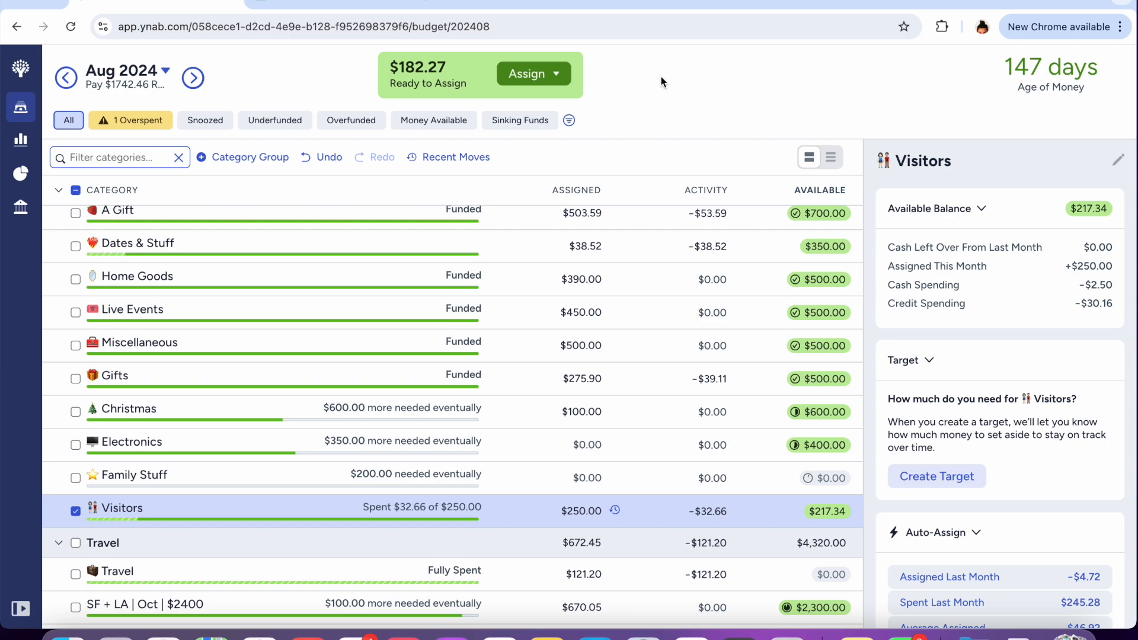
left_click(74, 512)
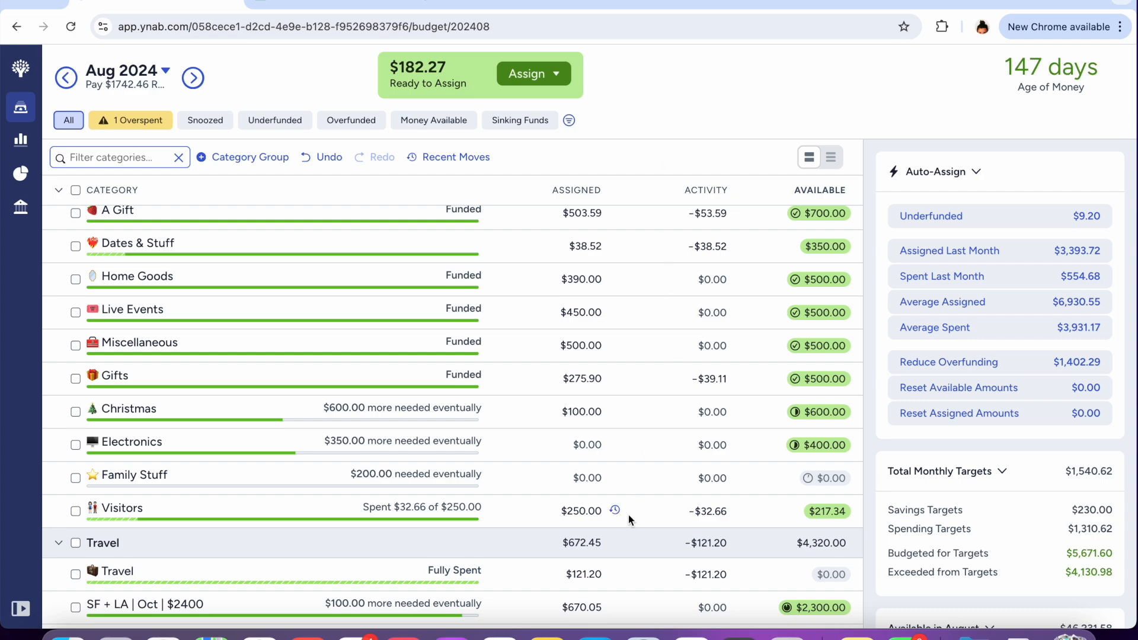
left_click(600, 512)
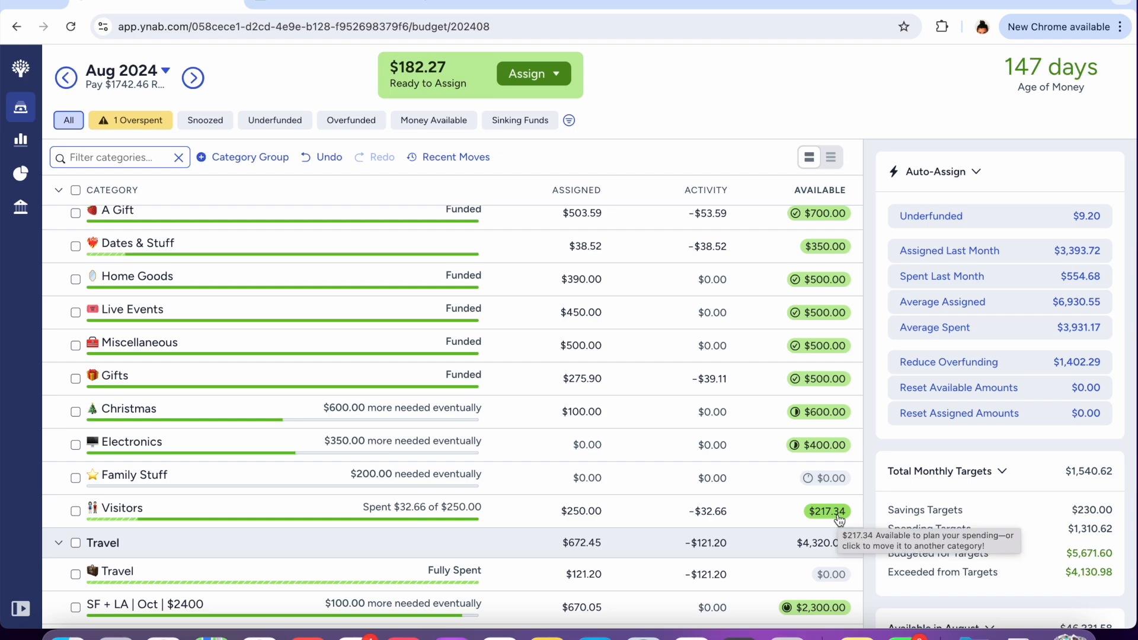
Add $120 to the amount assigned to the overspent Shopping category in the Gaby Improvement Fund group
scroll(735, 434, "up", 10)
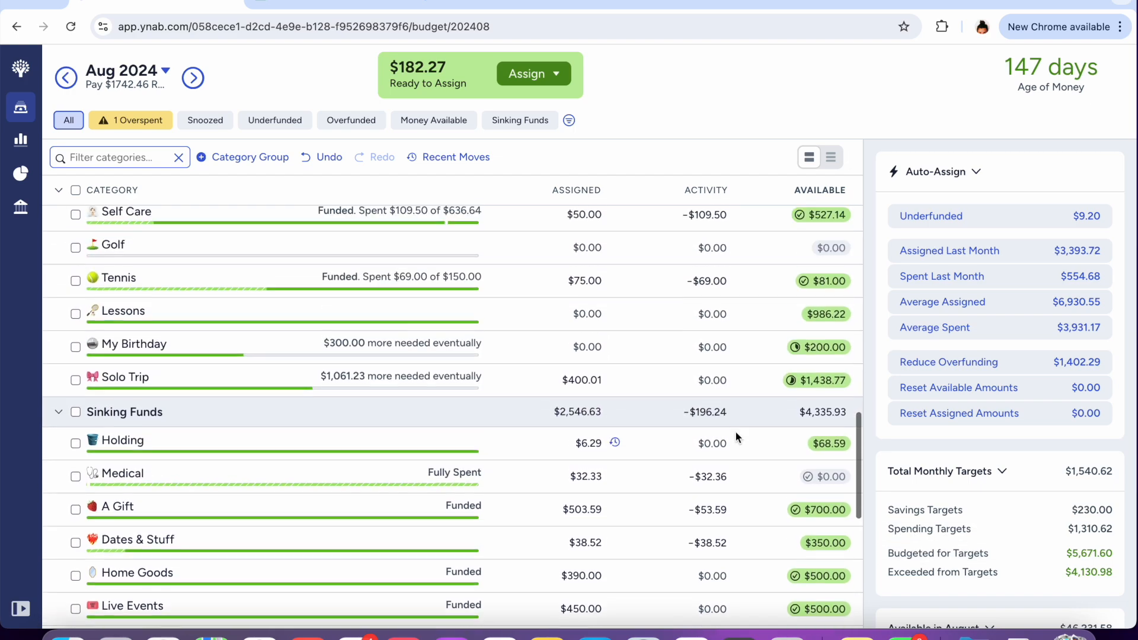
scroll(735, 435, "up", 3)
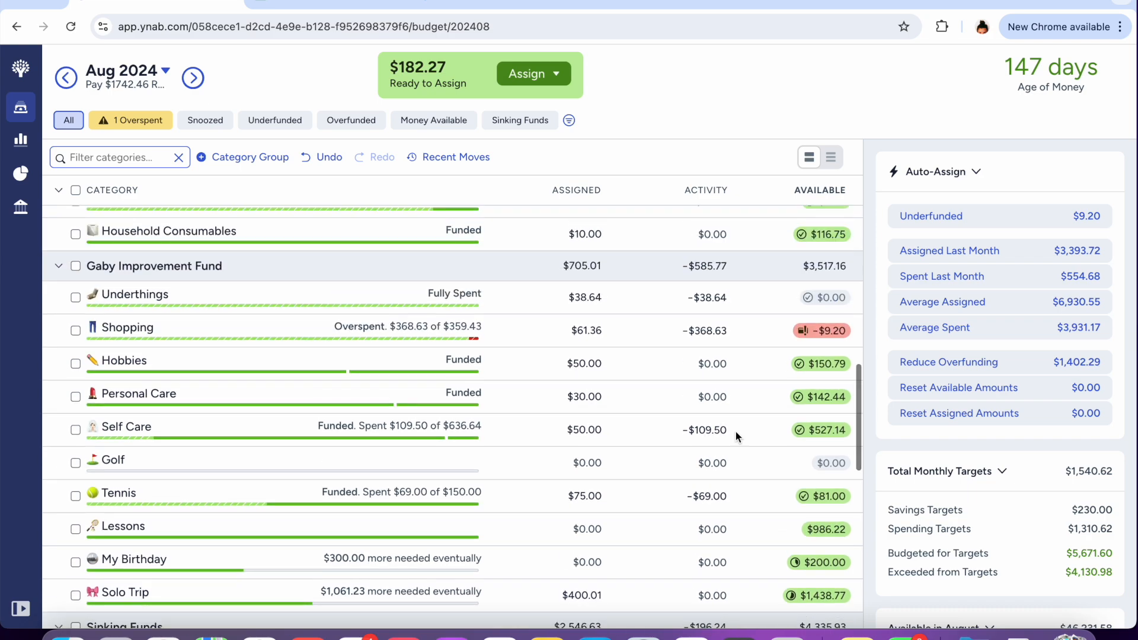
left_click(600, 336)
left_click(600, 337)
type("+120")
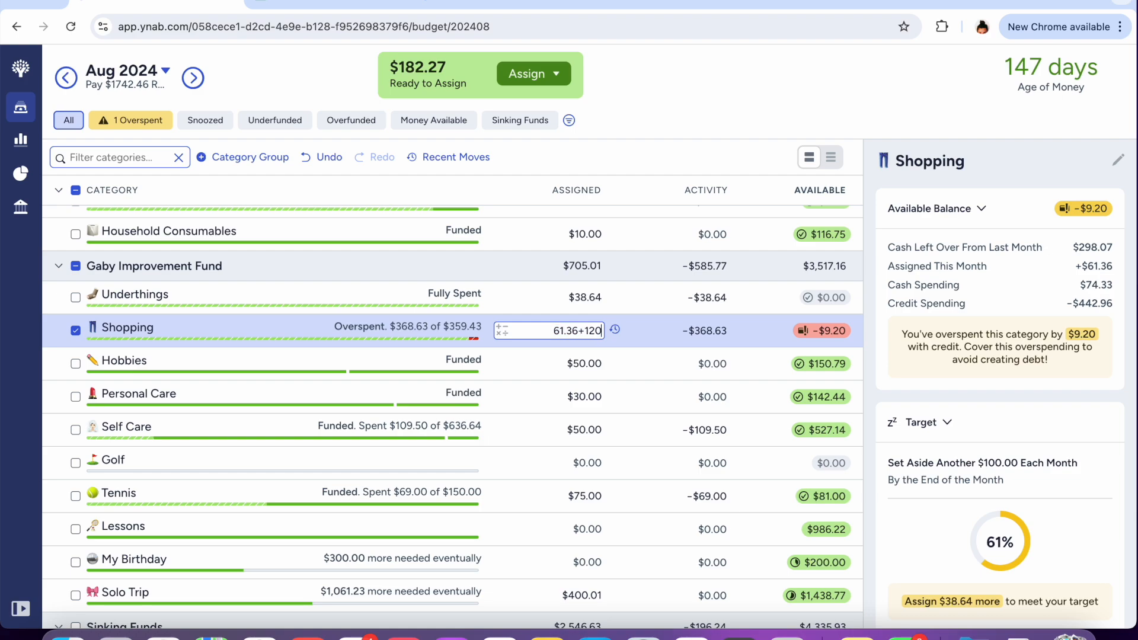
key("Return")
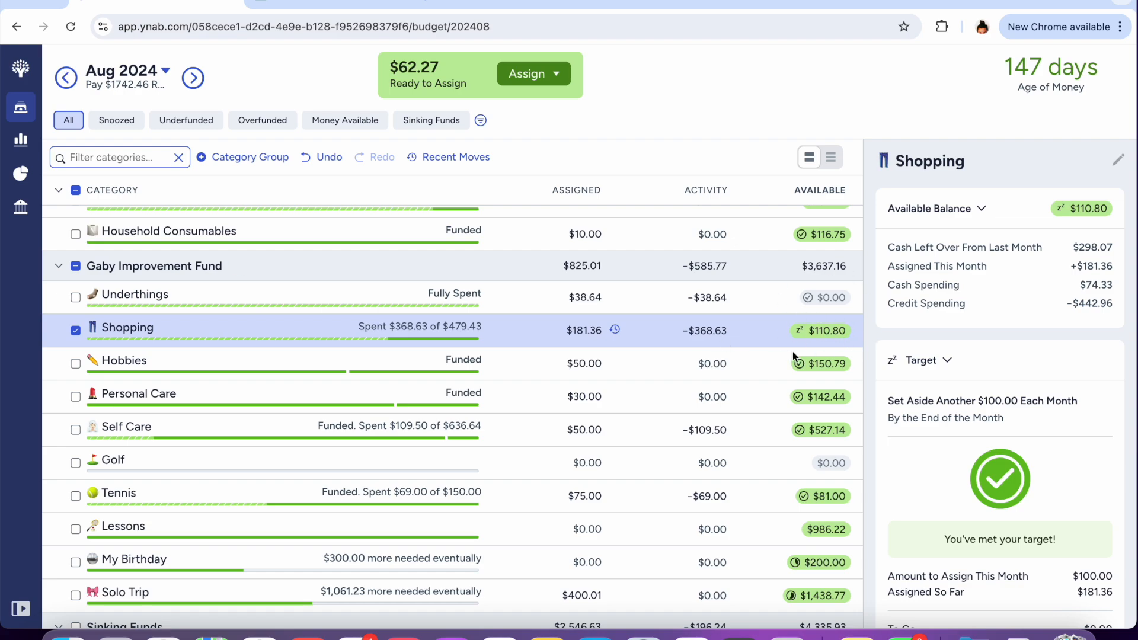
Review the August transactions behind the Shopping category's activity, then close the list
scroll(697, 338, "down", 2)
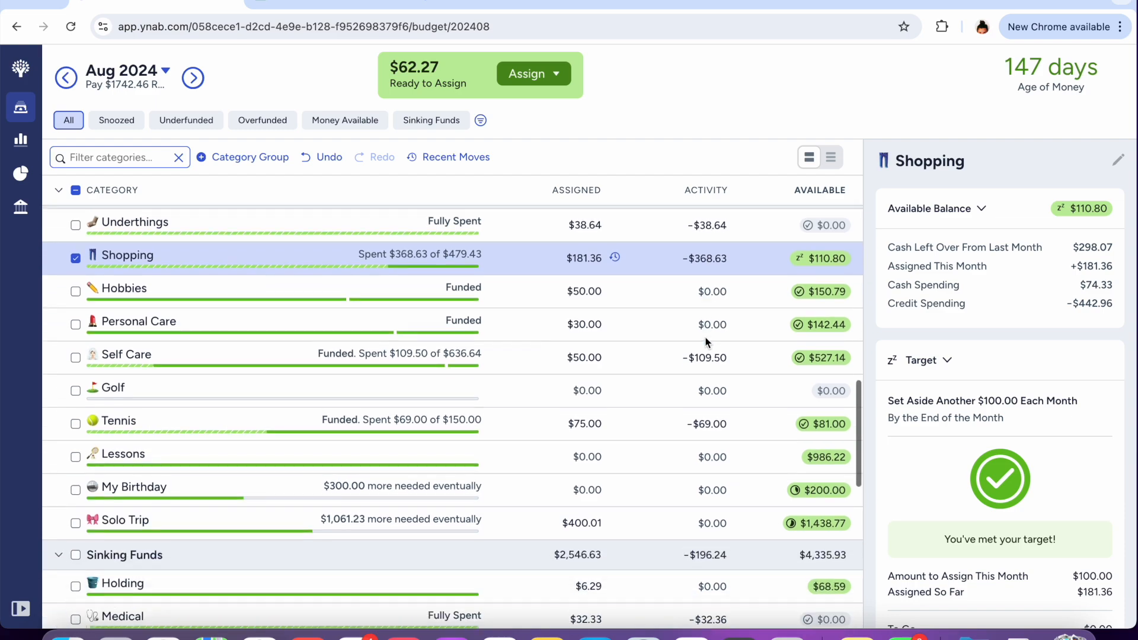
left_click(704, 252)
scroll(770, 409, "down", 1)
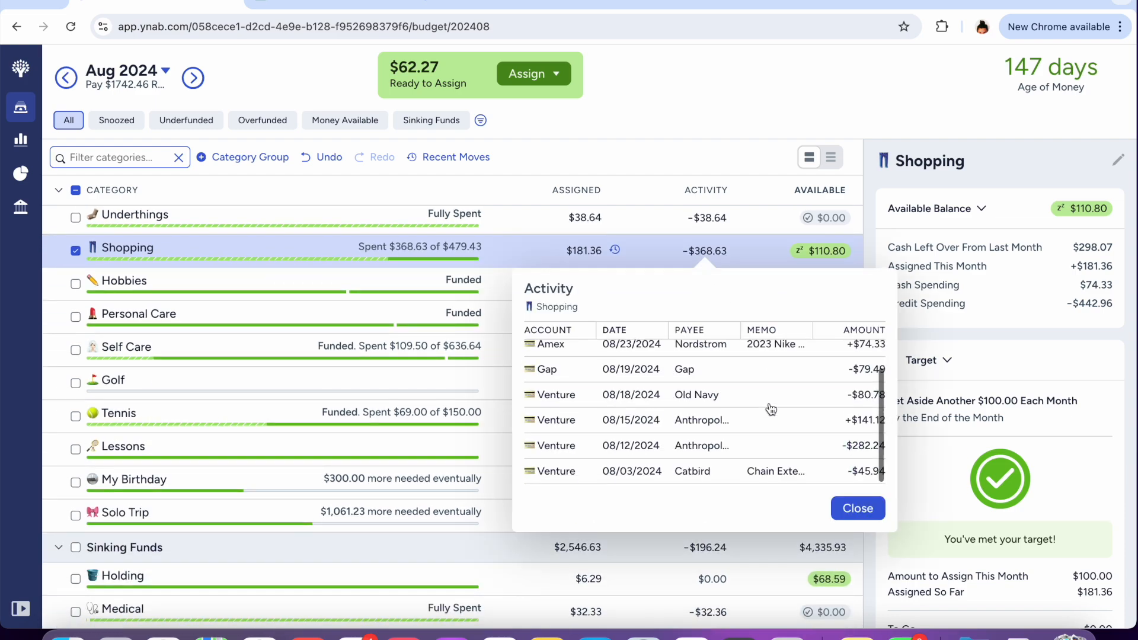
left_click(859, 508)
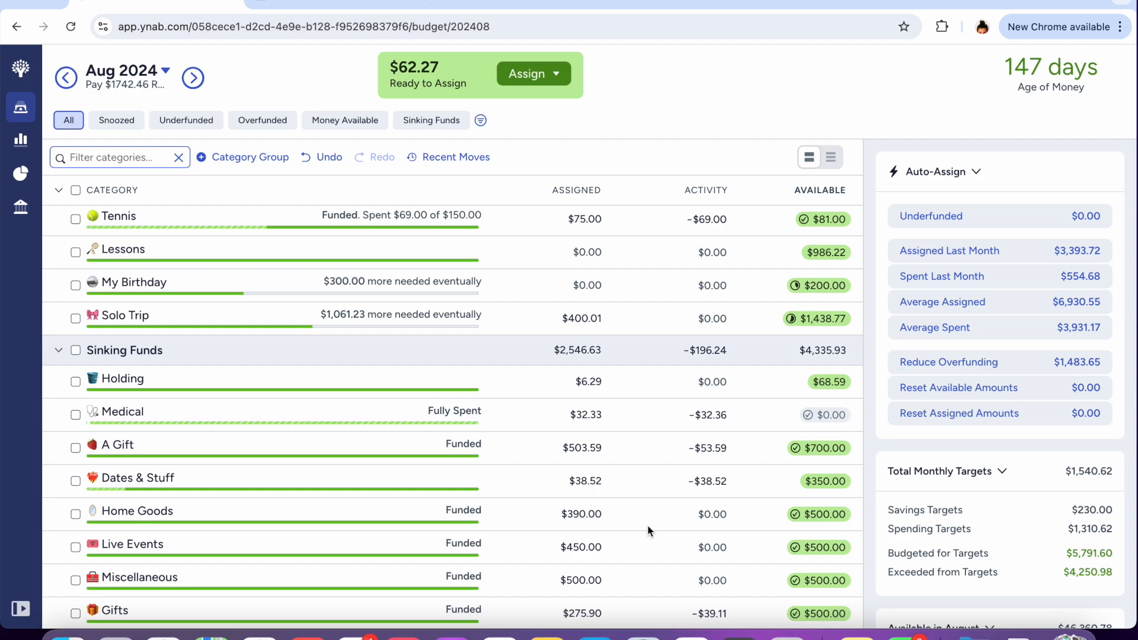
Try adding $32.66 to the amount assigned to Visitors for August 2024, and undo that change
scroll(648, 530, "down", 5)
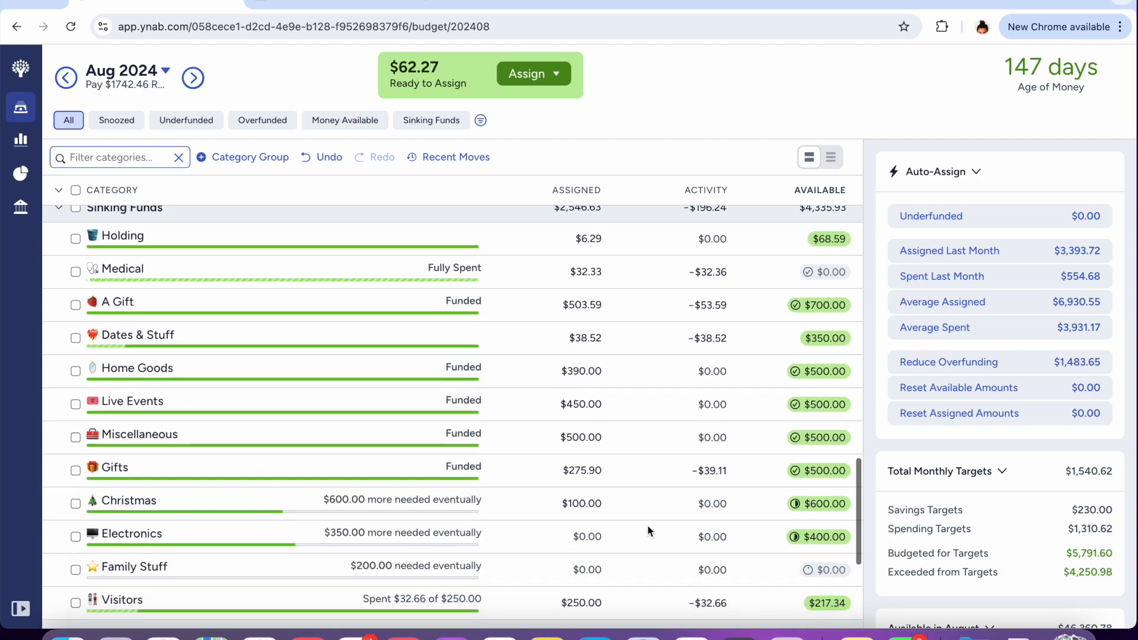
scroll(648, 530, "up", 2)
scroll(652, 510, "down", 5)
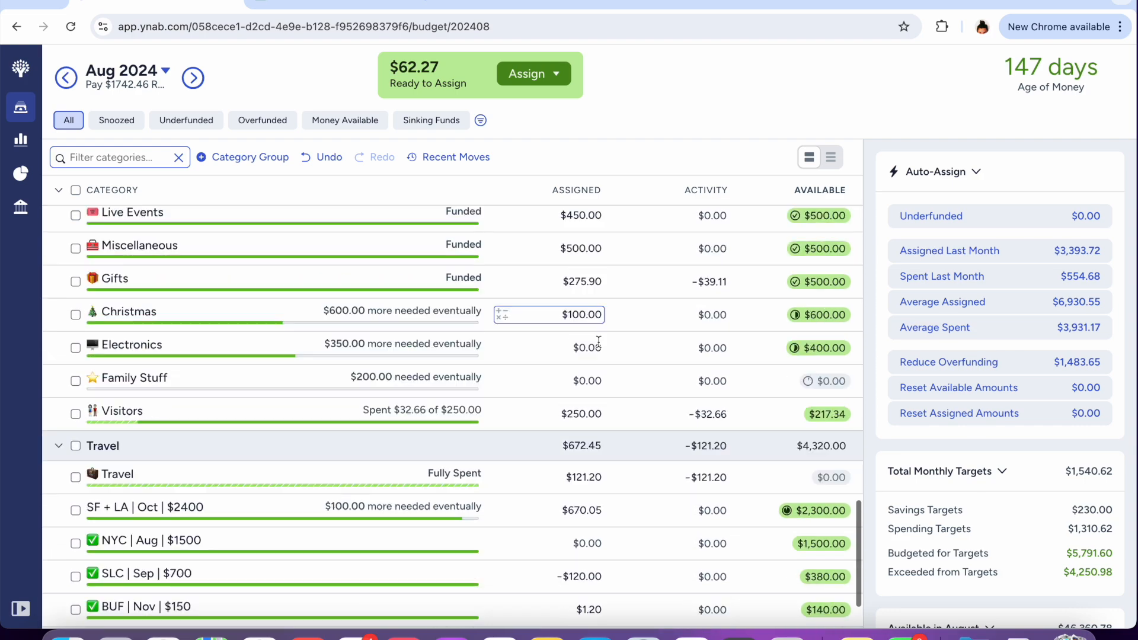
left_click(598, 513)
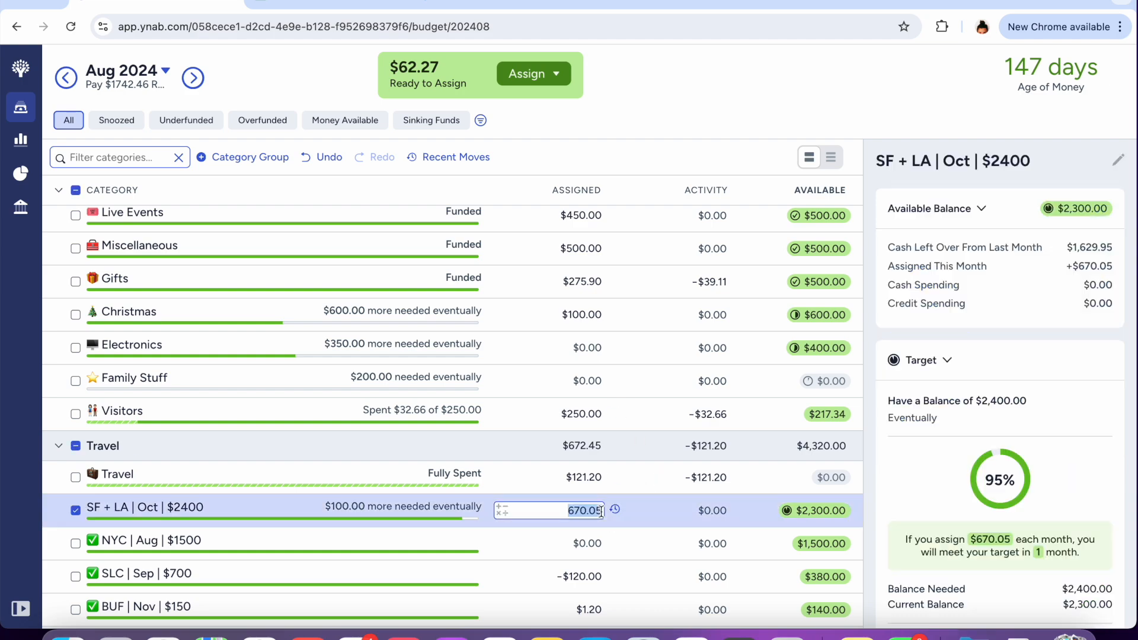
left_click(591, 416)
key("Right")
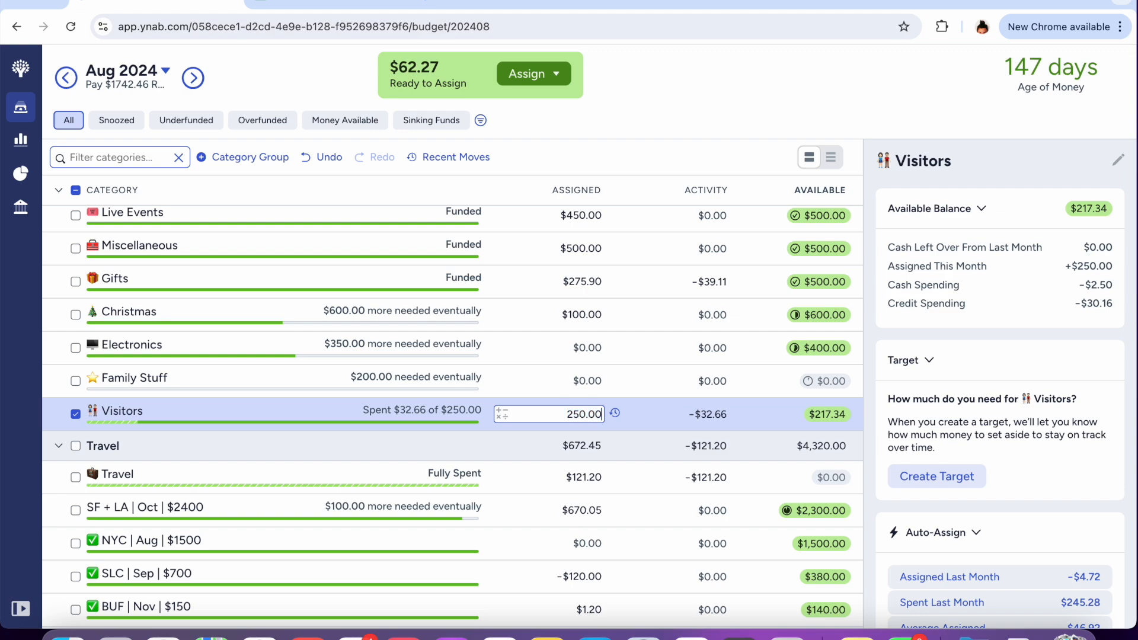
type("+32.66")
key("Return")
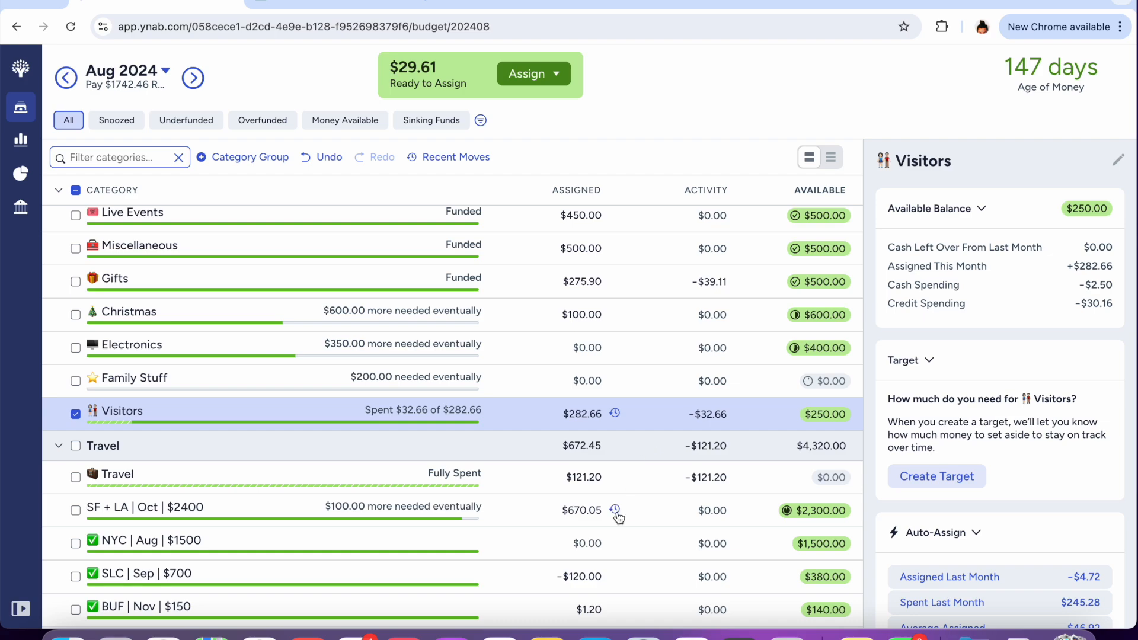
left_click(307, 162)
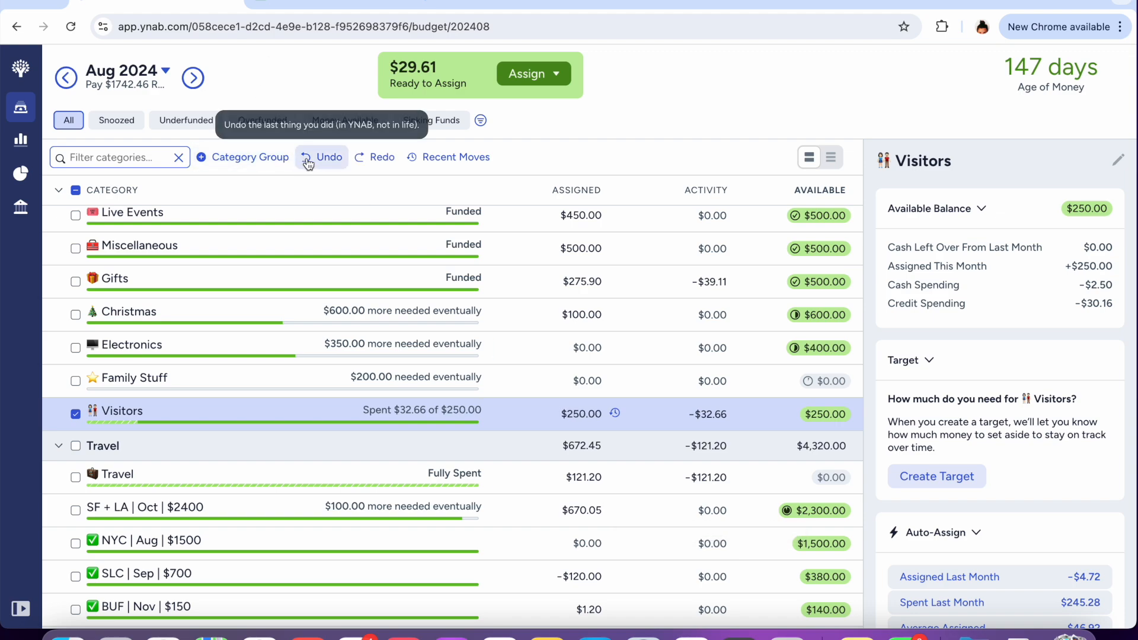
Add $50 to the August 2024 amount assigned to the SF + LA | Oct | $2400 trip
left_click(597, 514)
left_click(598, 514)
type("+50")
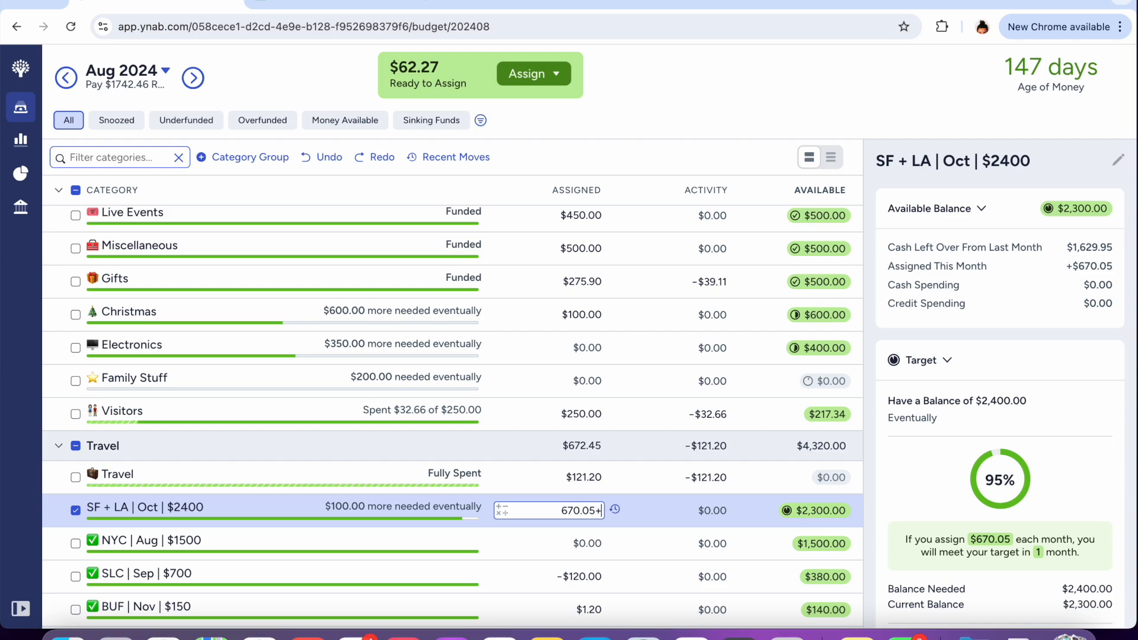
left_click(662, 80)
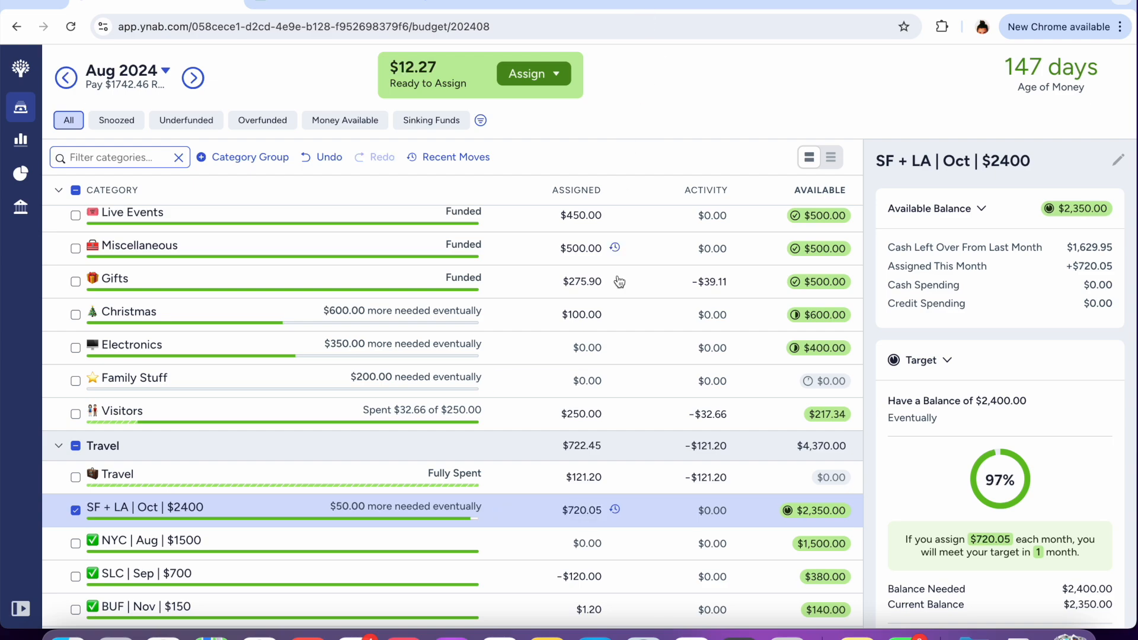
Add $10 to the amount assigned to Visitors in the Sinking Funds group for August 2024
scroll(619, 283, "up", 2)
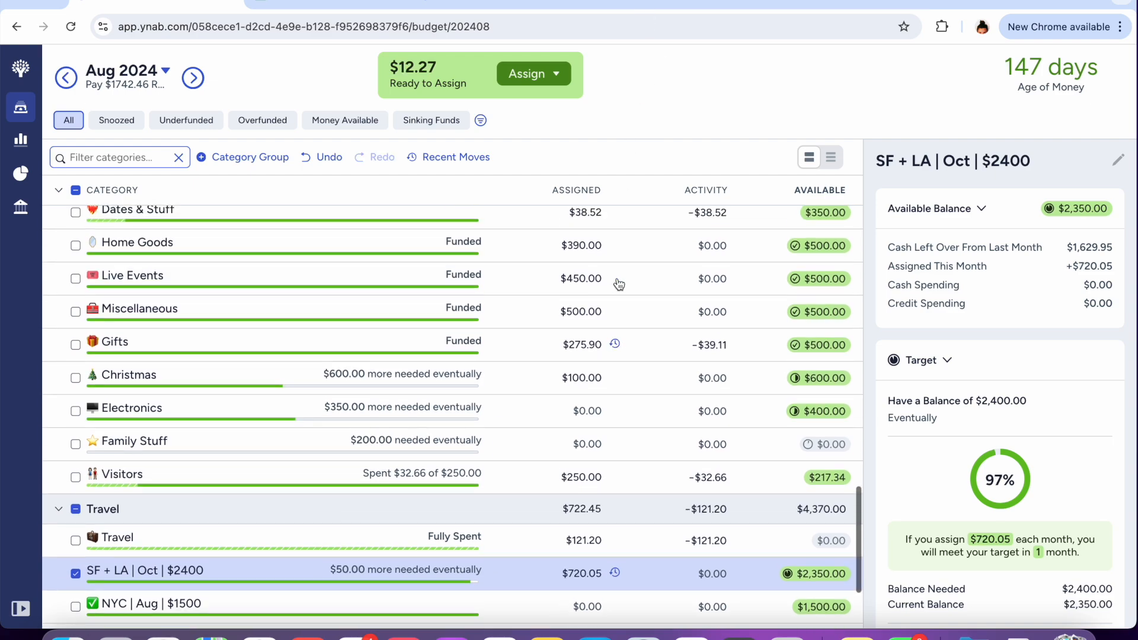
left_click(590, 481)
left_click(590, 481)
type("+10")
left_click(774, 116)
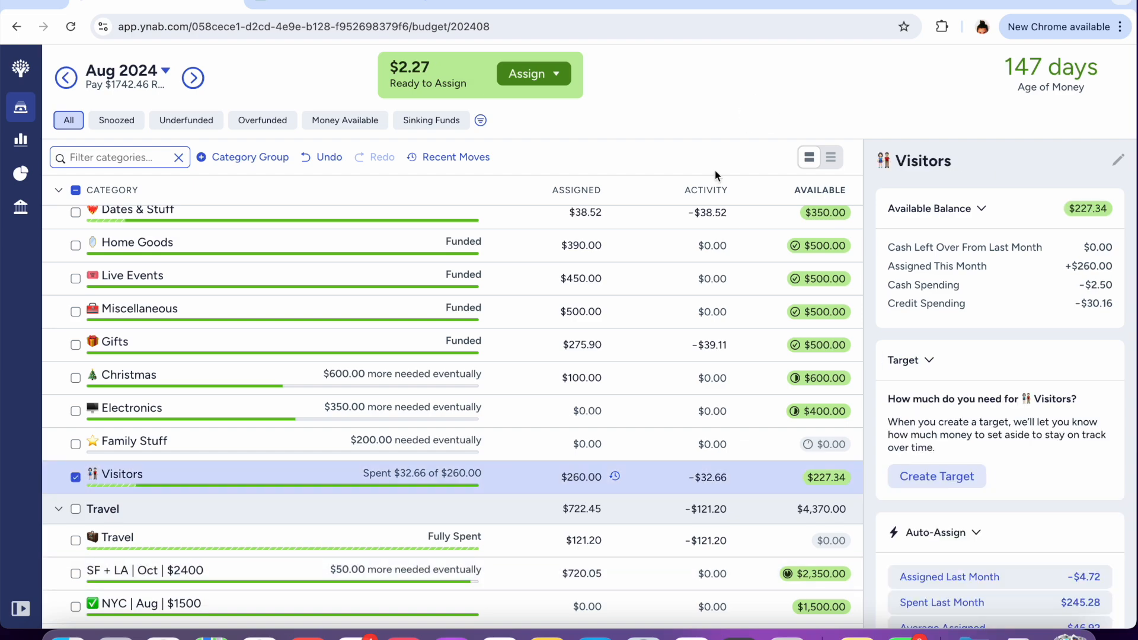
Add the remaining $2.27 to the amount assigned to Holding in Sinking Funds and deselect the category
scroll(622, 306, "up", 2)
scroll(623, 306, "up", 3)
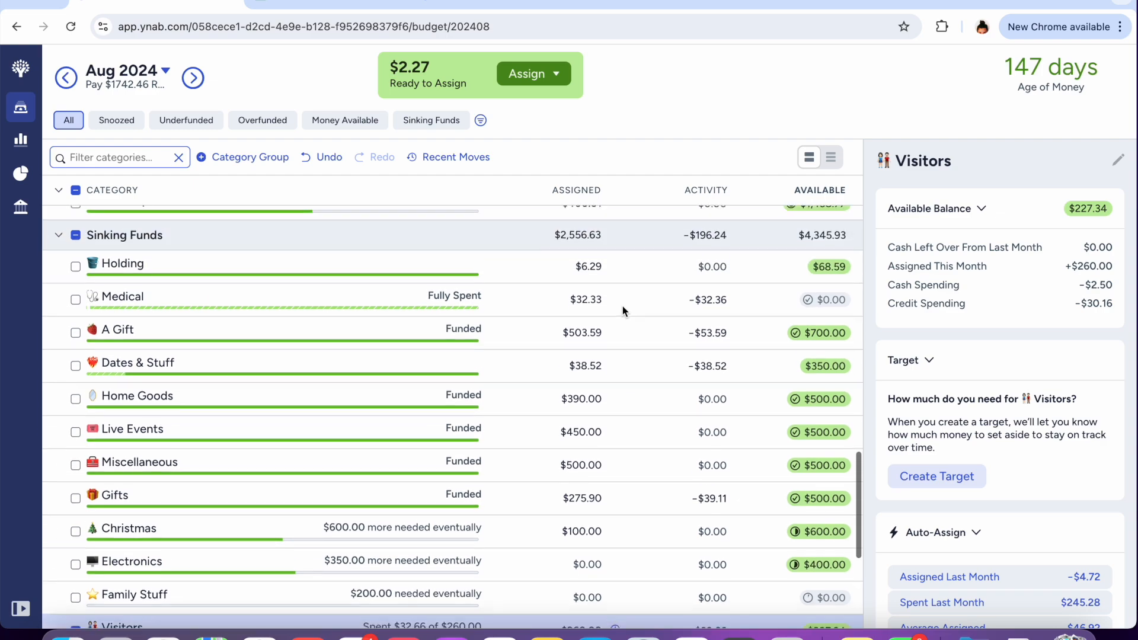
left_click(598, 289)
left_click(598, 288)
type("+2.27")
left_click(678, 71)
left_click(80, 291)
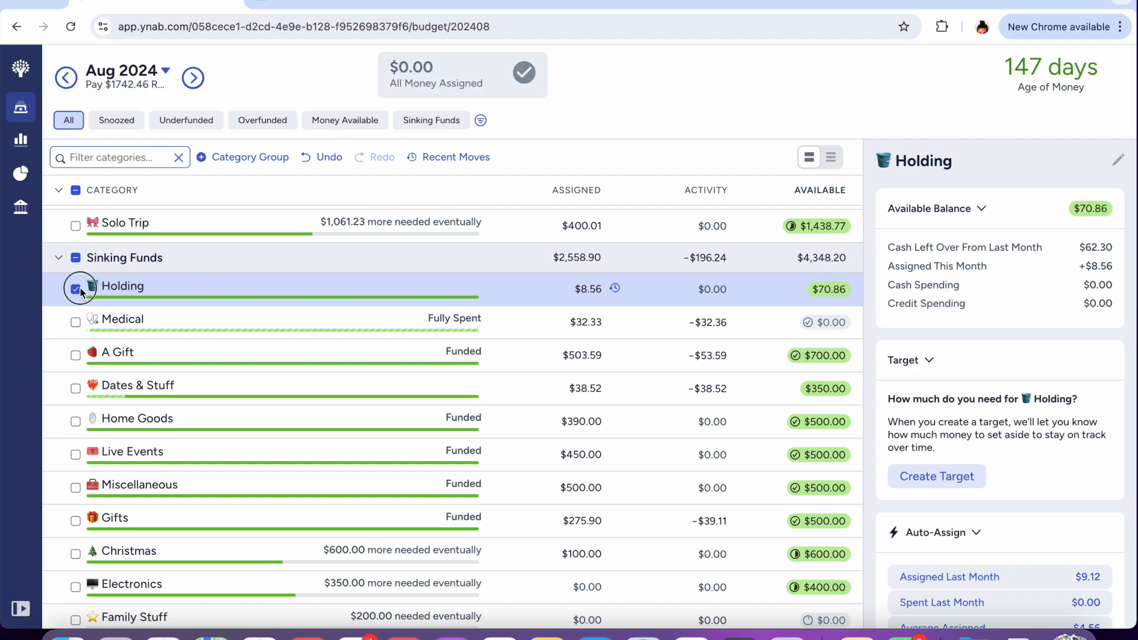
left_click(76, 289)
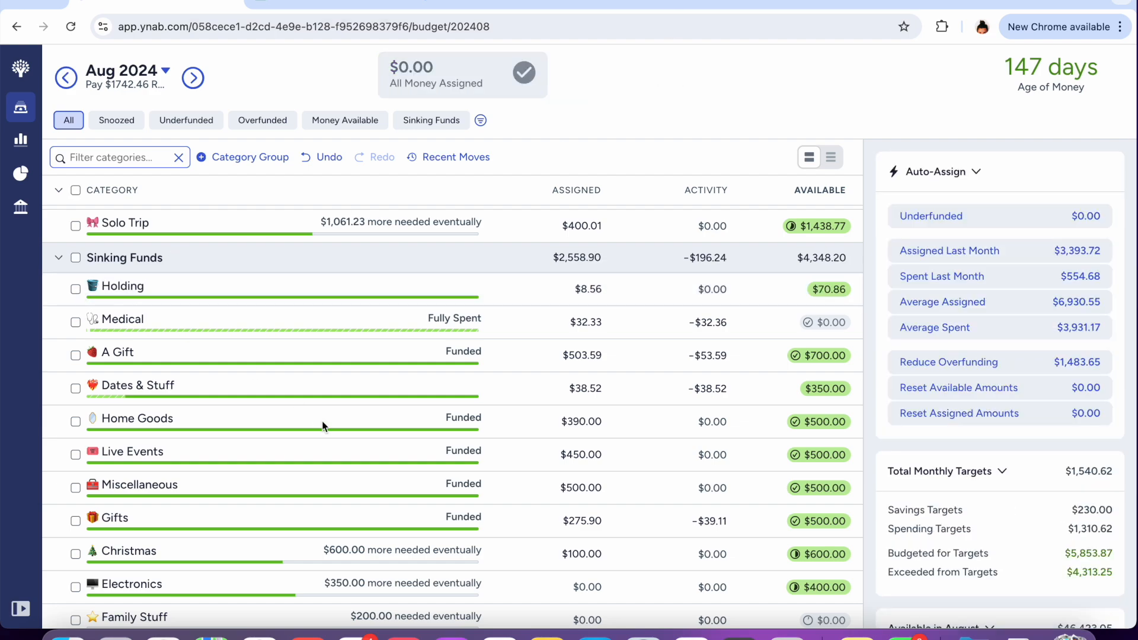
Check the September 2024 budget for snoozed and underfunded categories, then return to all categories in August 2024
left_click(196, 82)
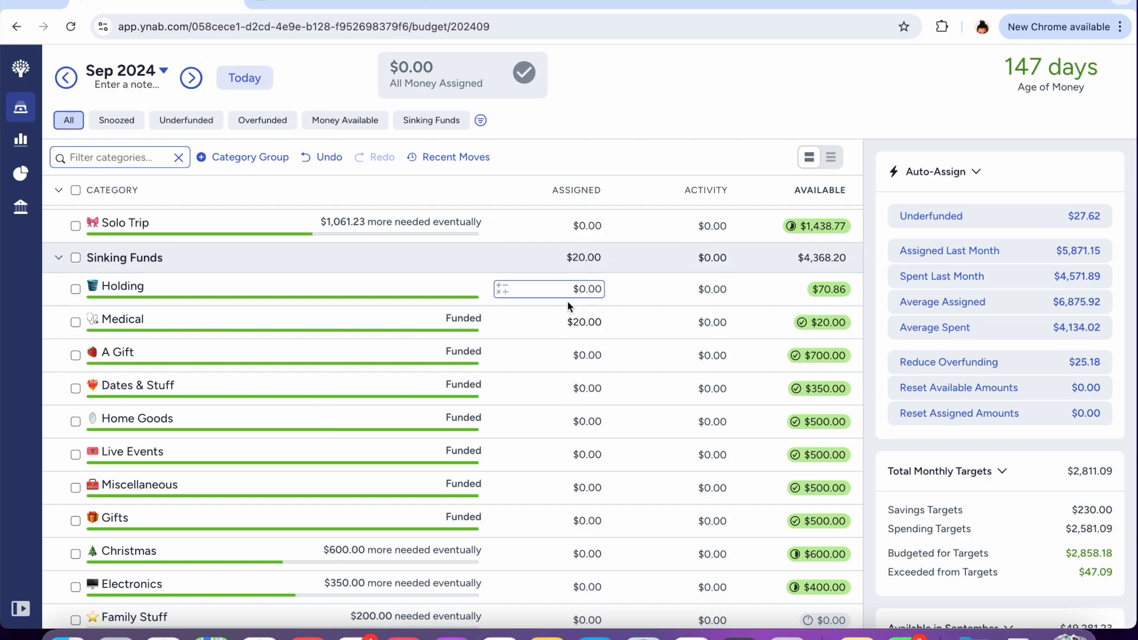
left_click(119, 127)
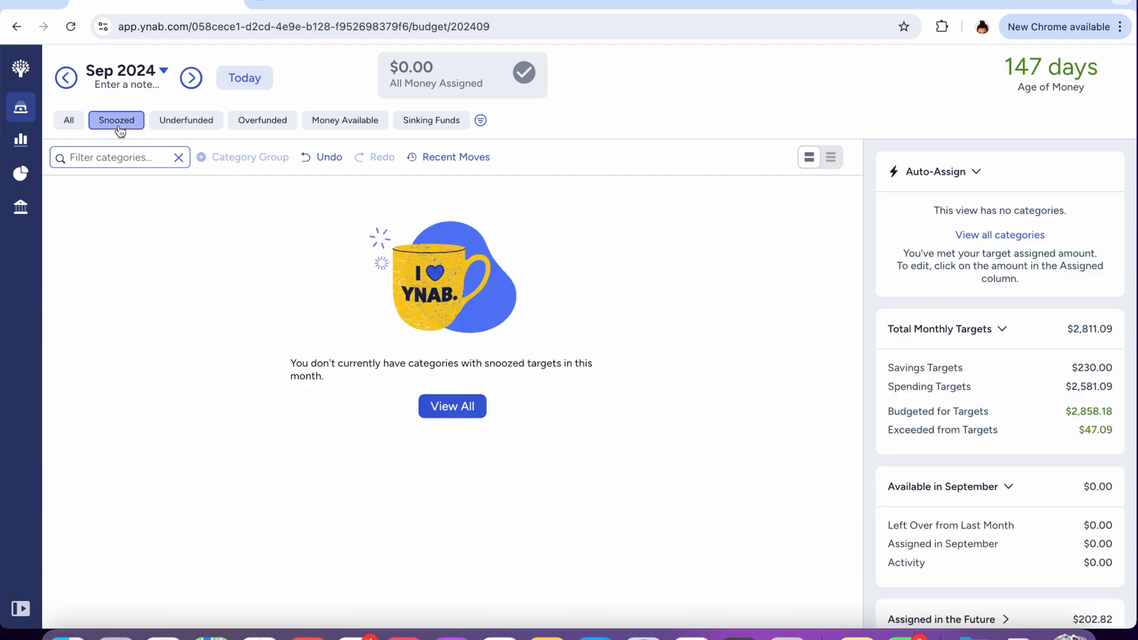
left_click(185, 124)
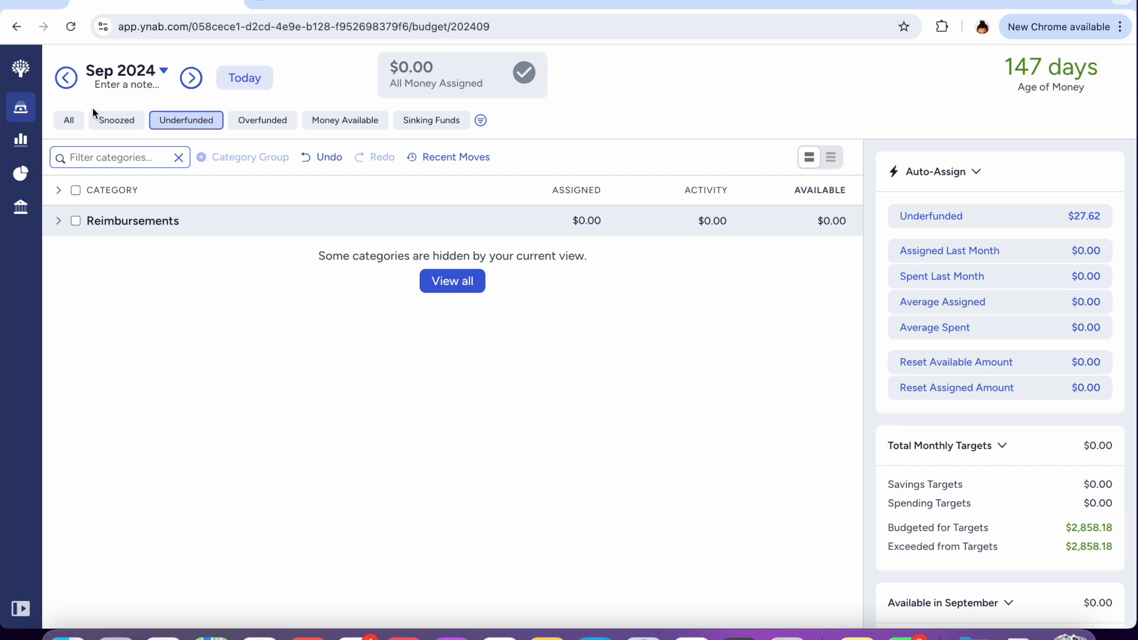
left_click(67, 121)
left_click(77, 88)
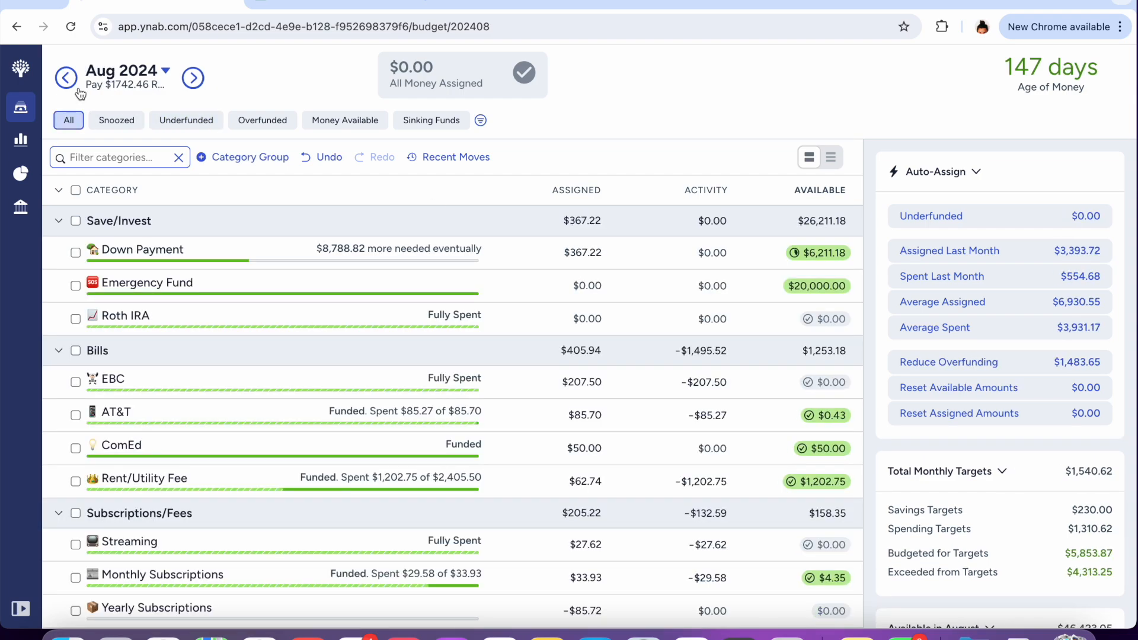
Review the assigned and available amounts in August 2024's category groups from Save/Invest through Sinking Funds
scroll(348, 279, "down", 3)
scroll(349, 276, "down", 2)
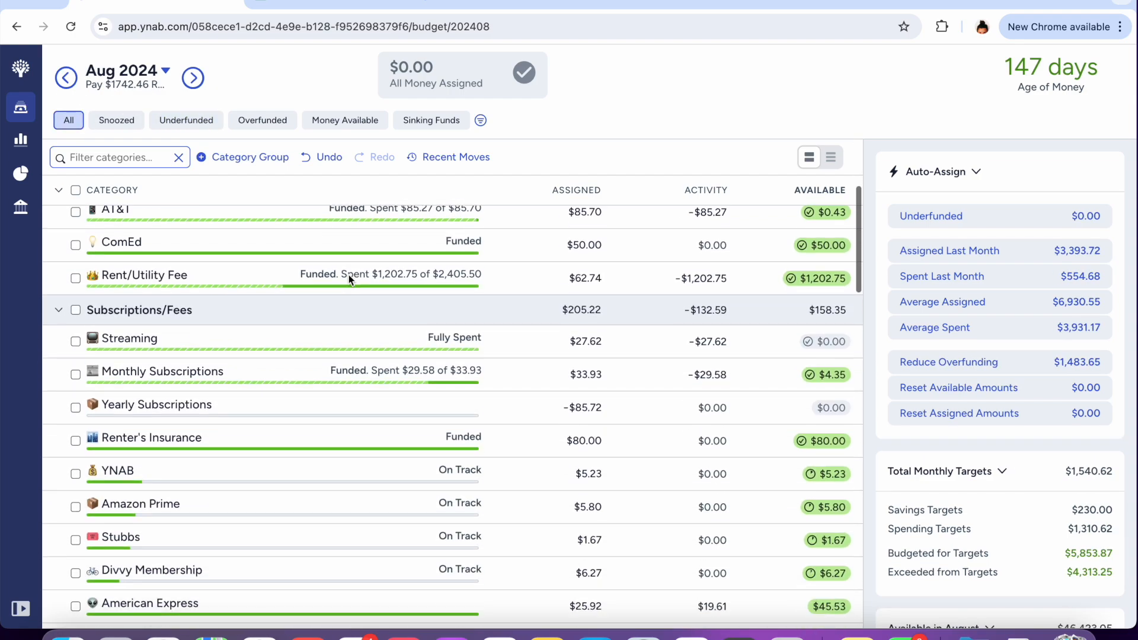
scroll(348, 276, "down", 2)
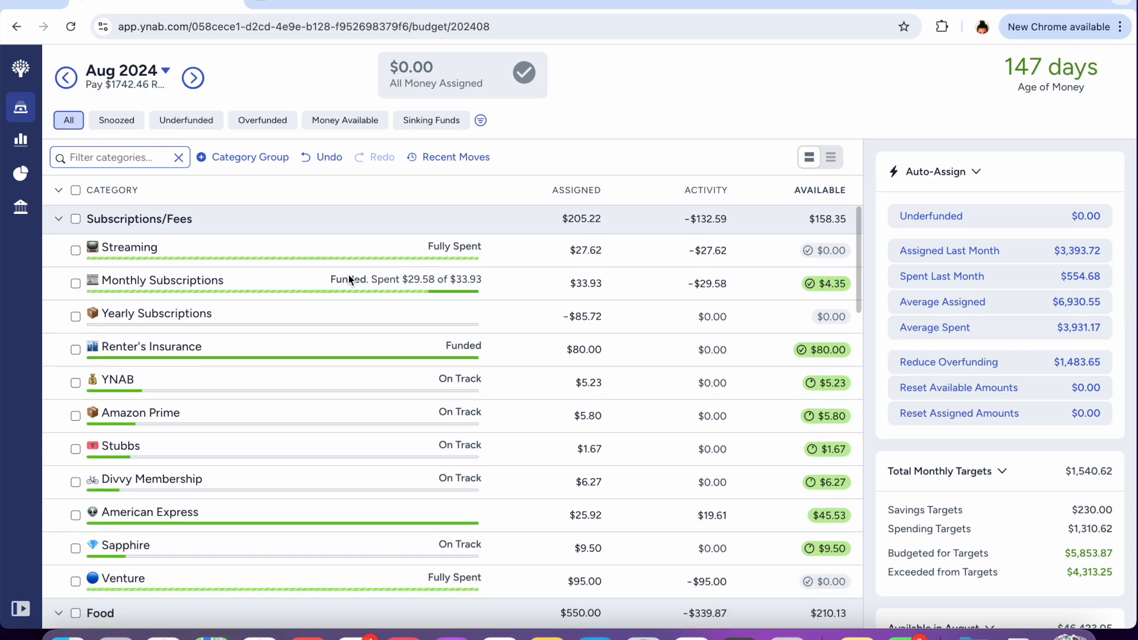
scroll(348, 275, "down", 8)
scroll(349, 275, "down", 5)
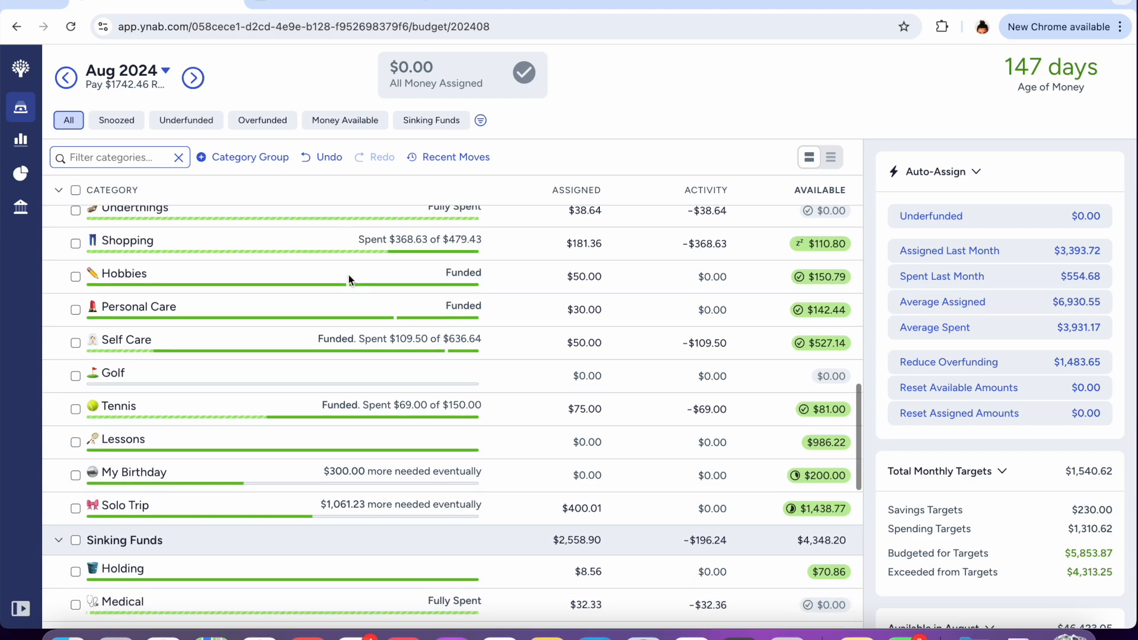
scroll(348, 275, "down", 3)
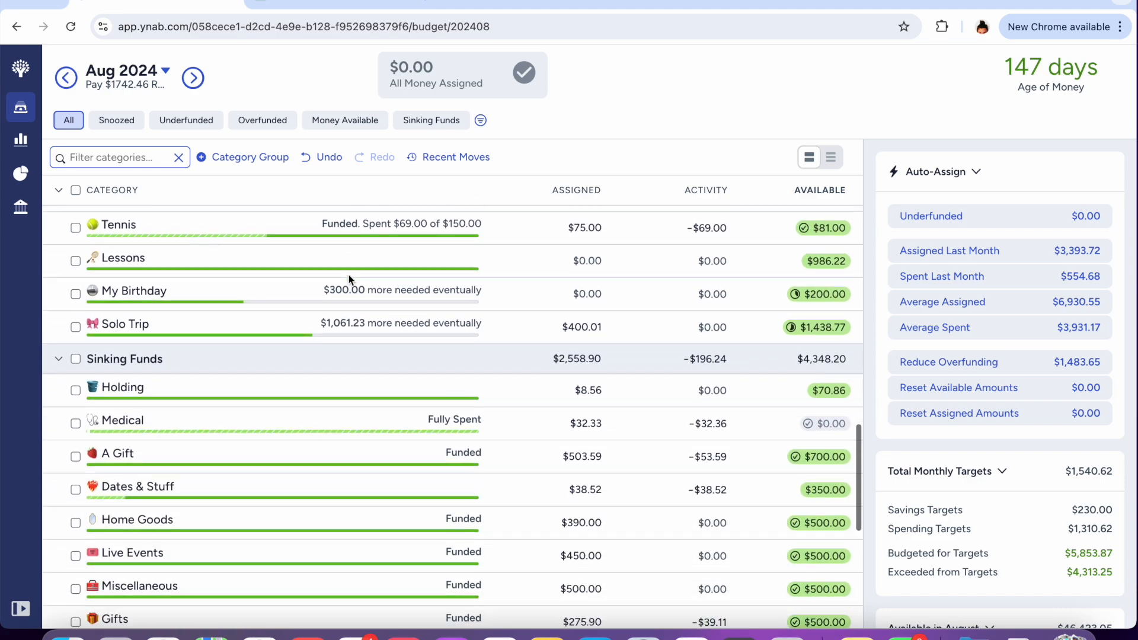
scroll(349, 275, "up", 4)
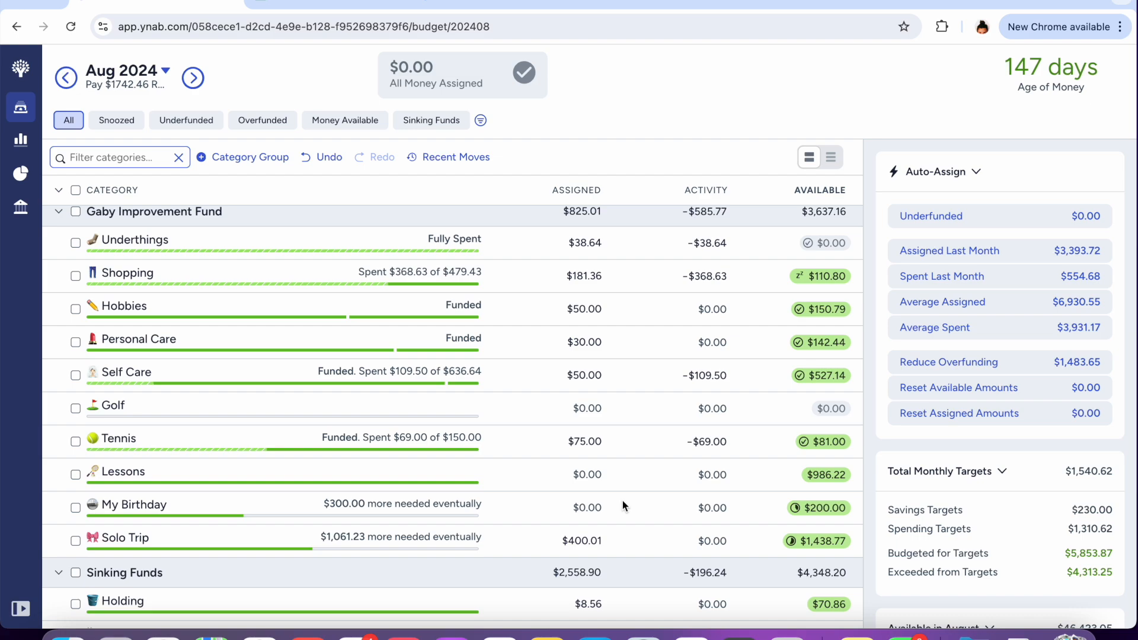
scroll(623, 505, "down", 3)
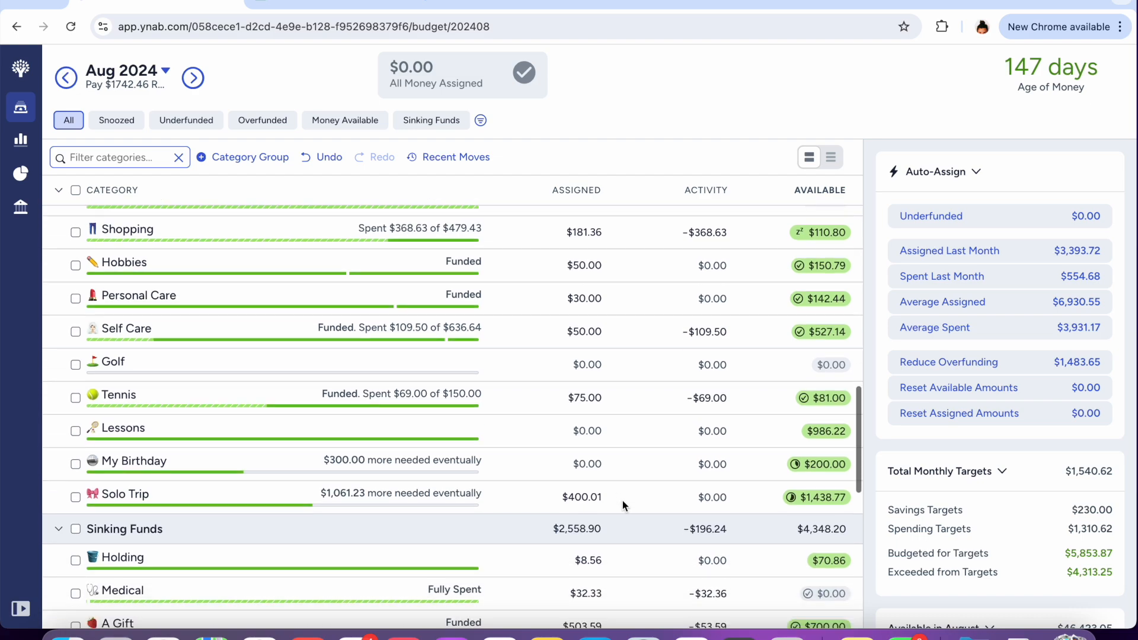
scroll(622, 500, "down", 1)
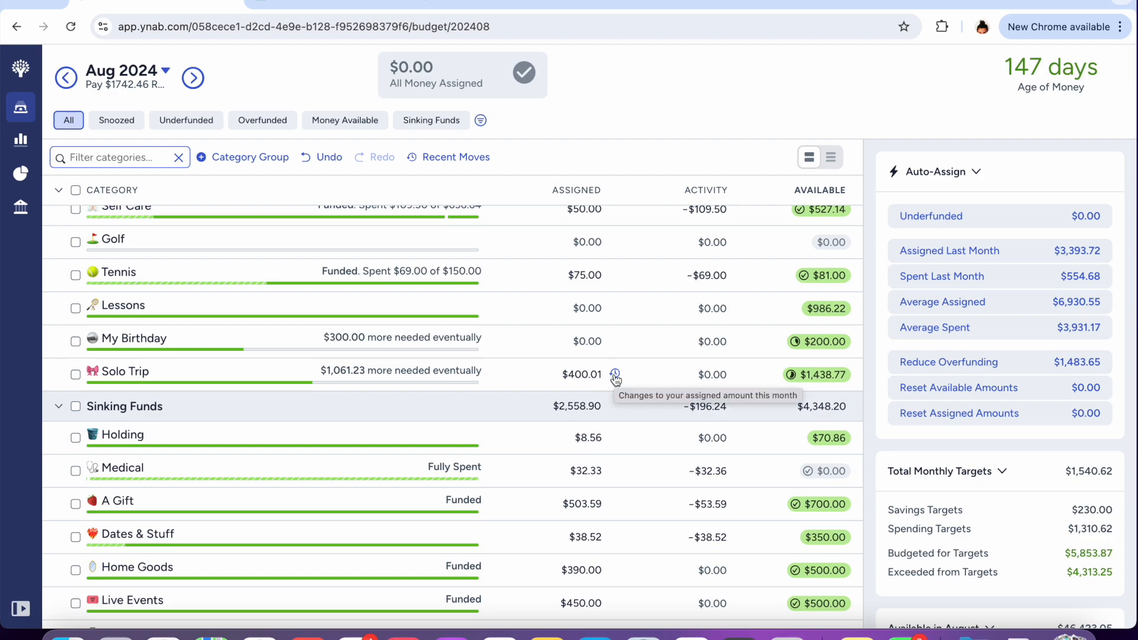
scroll(616, 379, "down", 3)
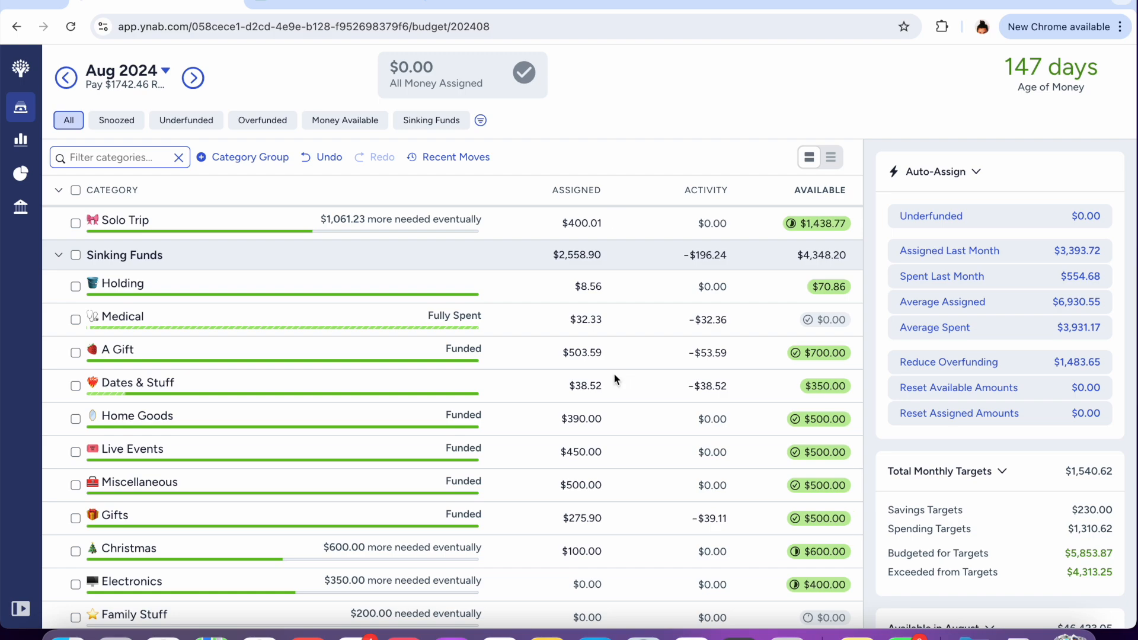
scroll(614, 379, "down", 1)
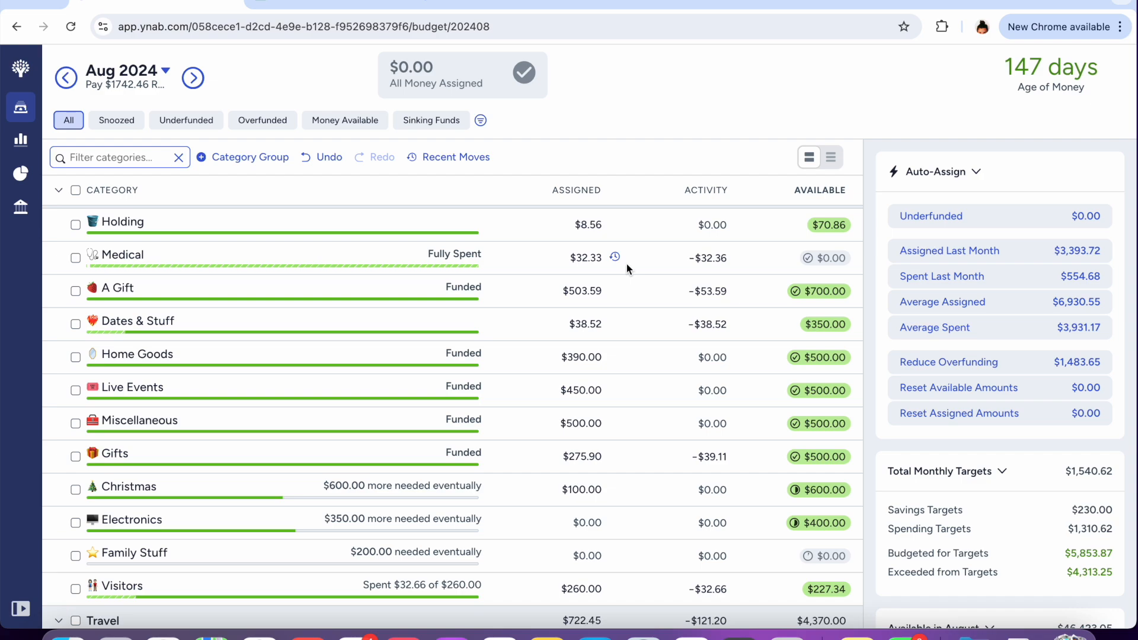
left_click(597, 312)
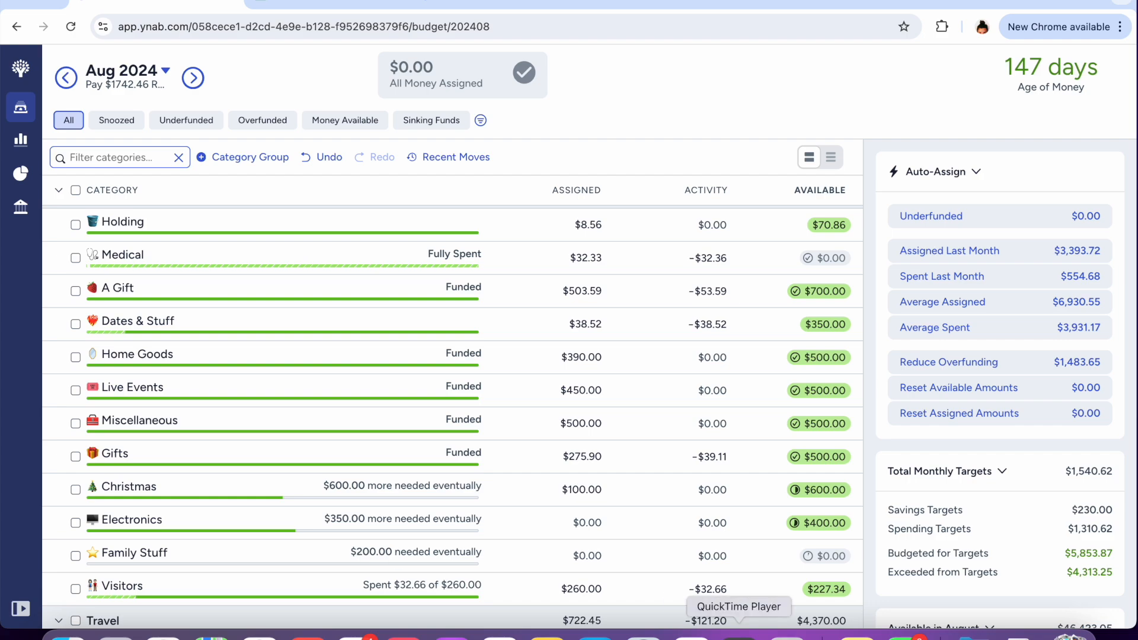
Switch to Calculator and add 600, 350, 200 and 300, the amounts still needed for Christmas, Electronics, Family Stuff and My Birthday
left_click(788, 633)
double_click(500, 444)
left_click(581, 399)
left_click(551, 400)
left_click(503, 368)
left_click(497, 433)
left_click(579, 396)
left_click(499, 396)
double_click(496, 431)
left_click(587, 398)
scroll(306, 489, "up", 10)
left_click(536, 403)
left_click(505, 425)
left_click(510, 427)
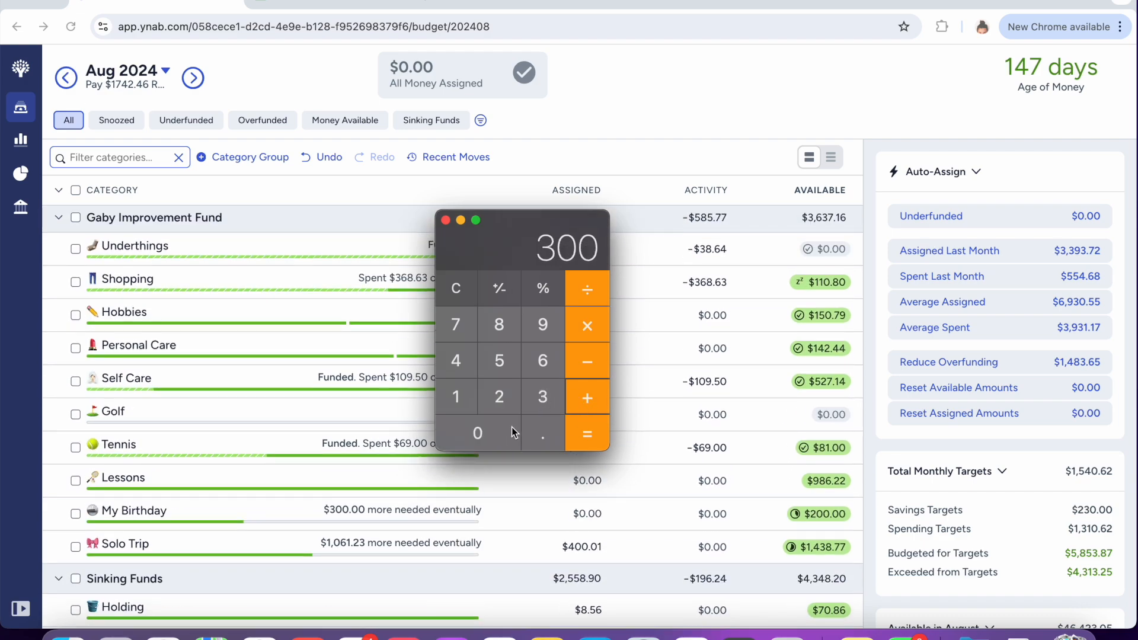
left_click(595, 433)
Compare the calculated total with the Sinking Funds and Travel categories for August 2024, then close Calculator
scroll(805, 508, "down", 10)
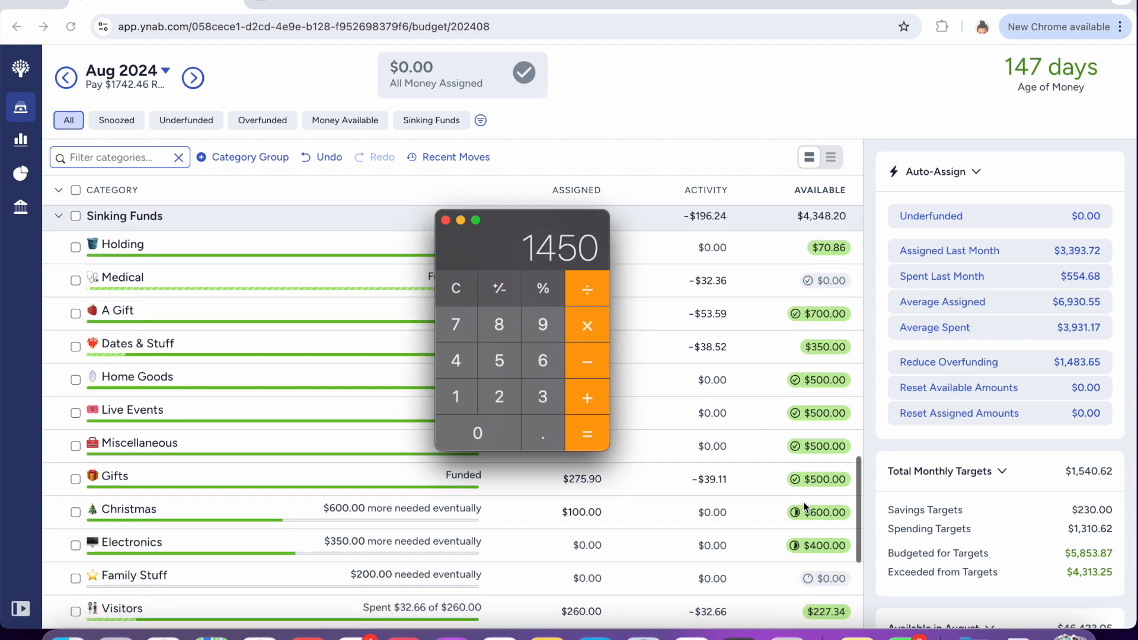
scroll(805, 507, "up", 5)
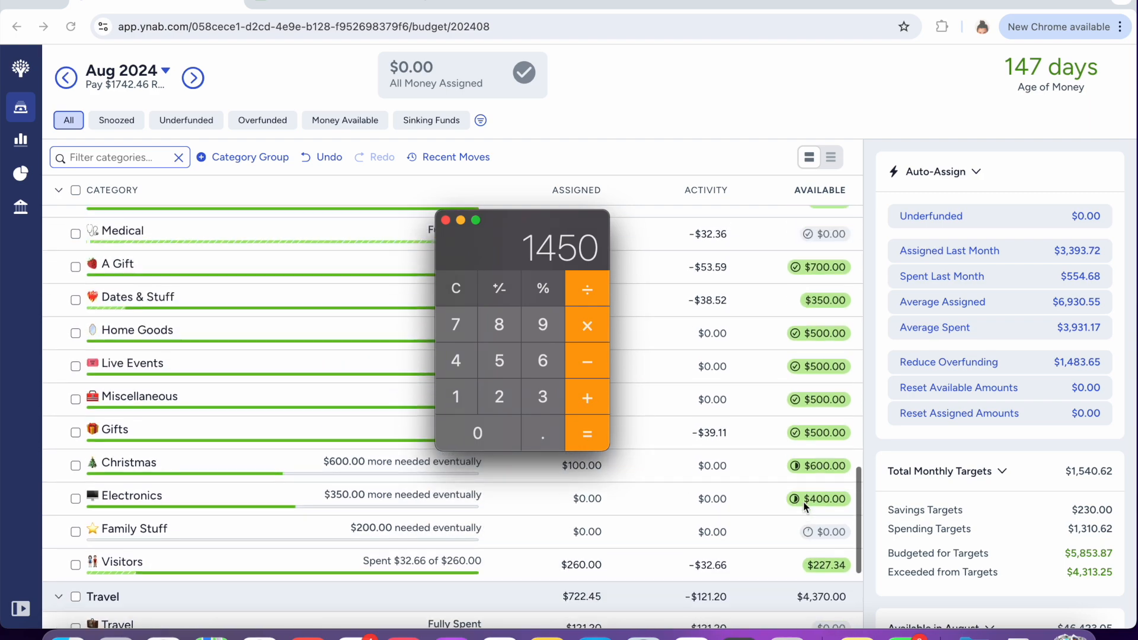
scroll(805, 507, "down", 3)
scroll(805, 506, "down", 3)
scroll(805, 507, "up", 3)
scroll(805, 507, "down", 1)
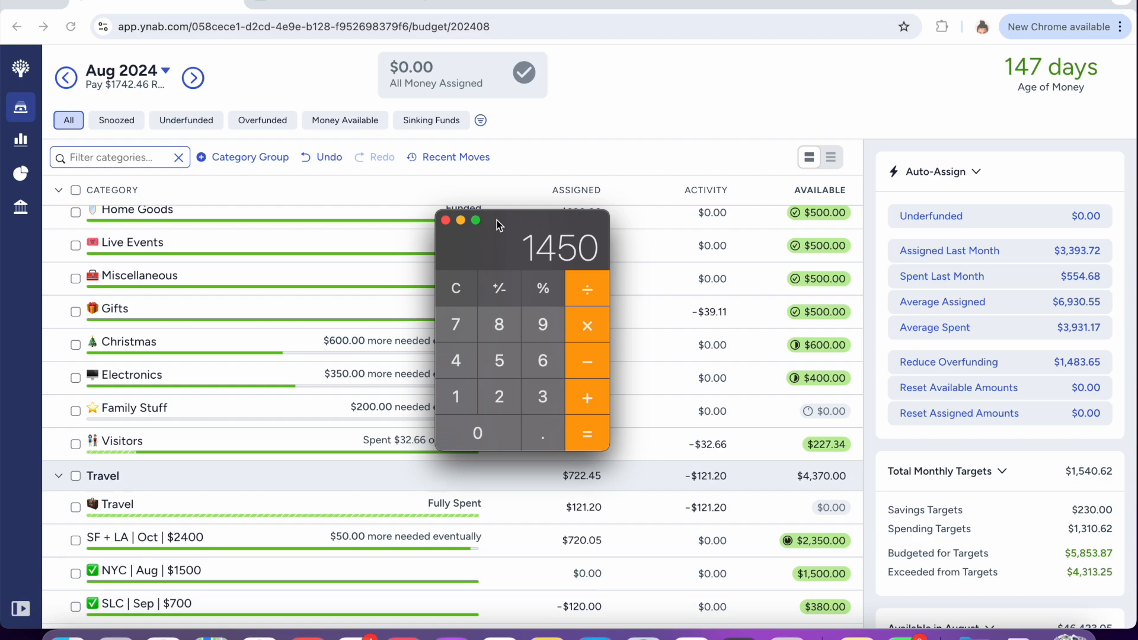
scroll(671, 332, "up", 5)
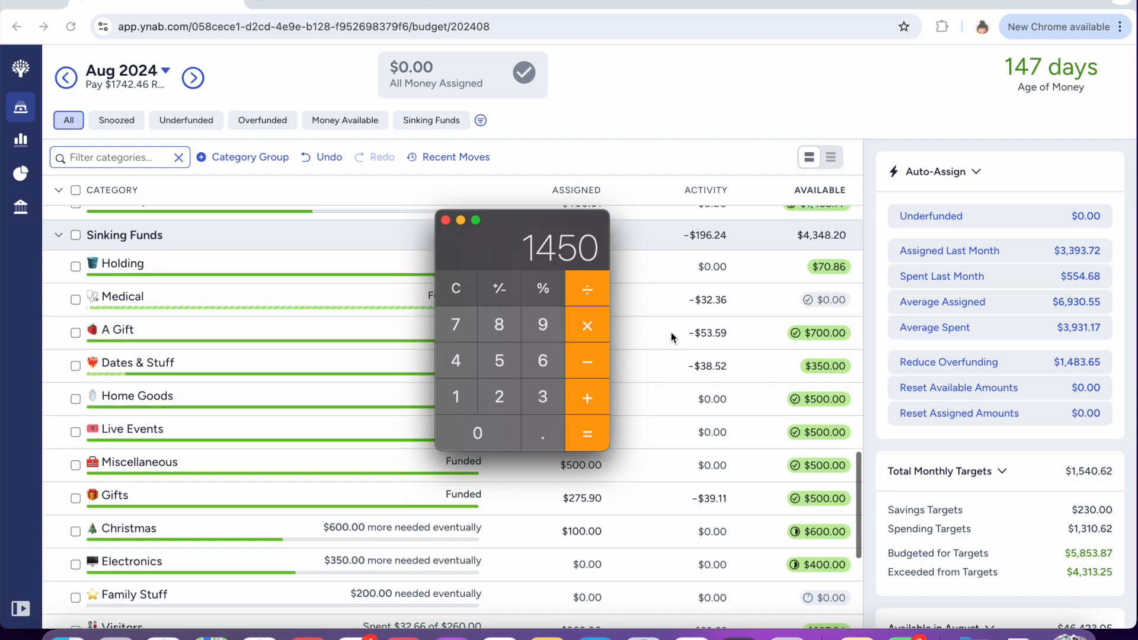
scroll(671, 337, "down", 1)
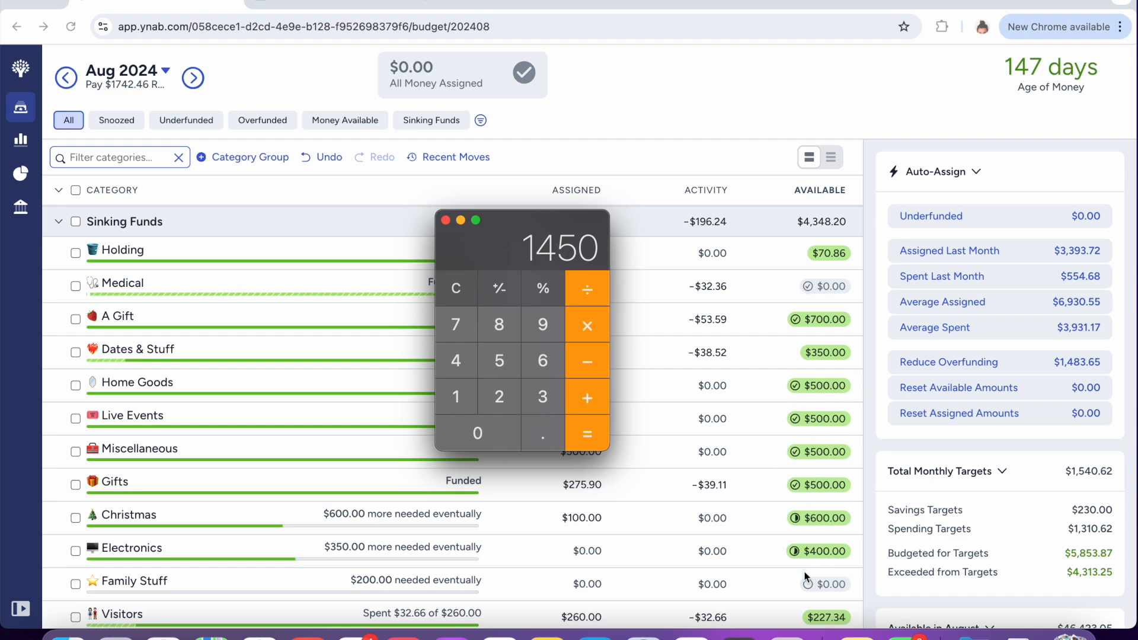
left_click(446, 221)
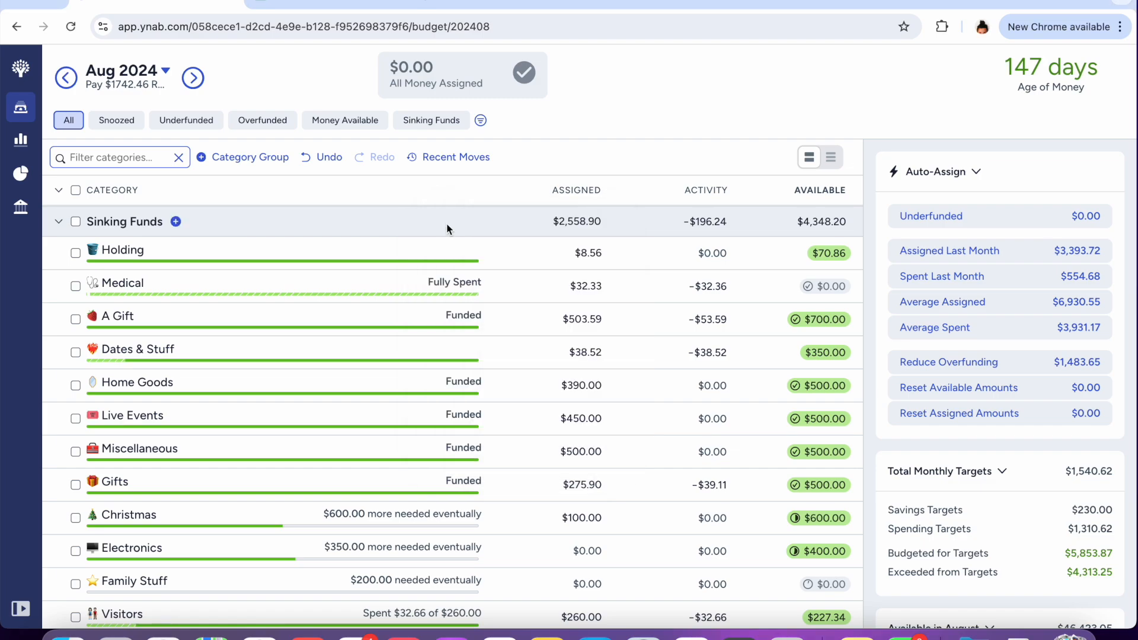
Check the Down Payment category's projected time to reach its target in the Save/Invest group
scroll(497, 326, "up", 10)
scroll(496, 326, "up", 10)
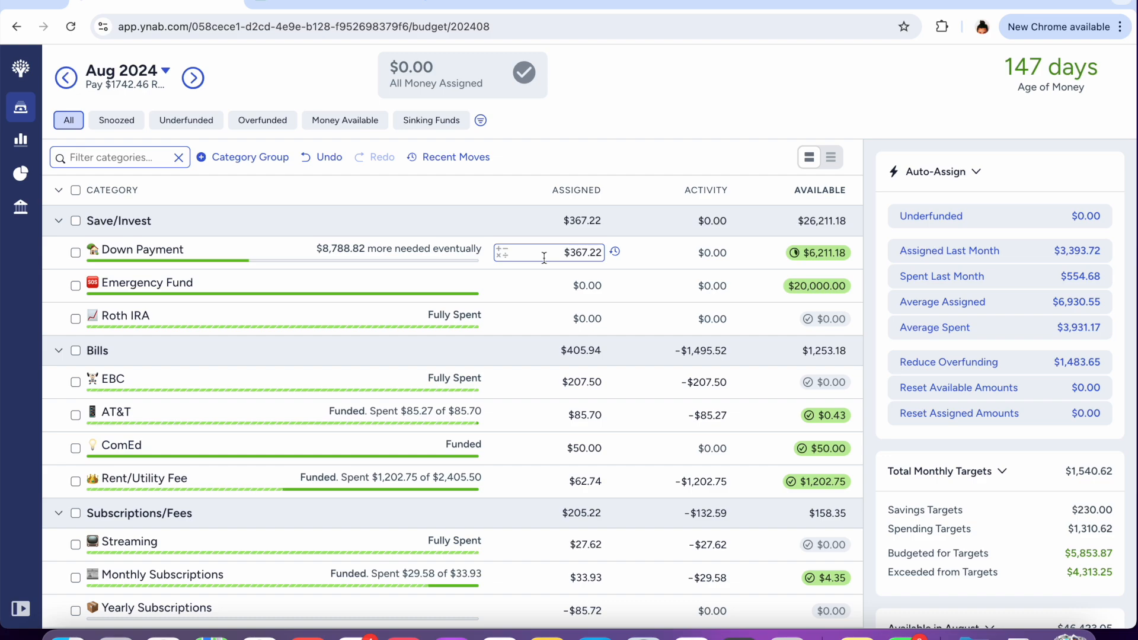
mouse_move(848, 259)
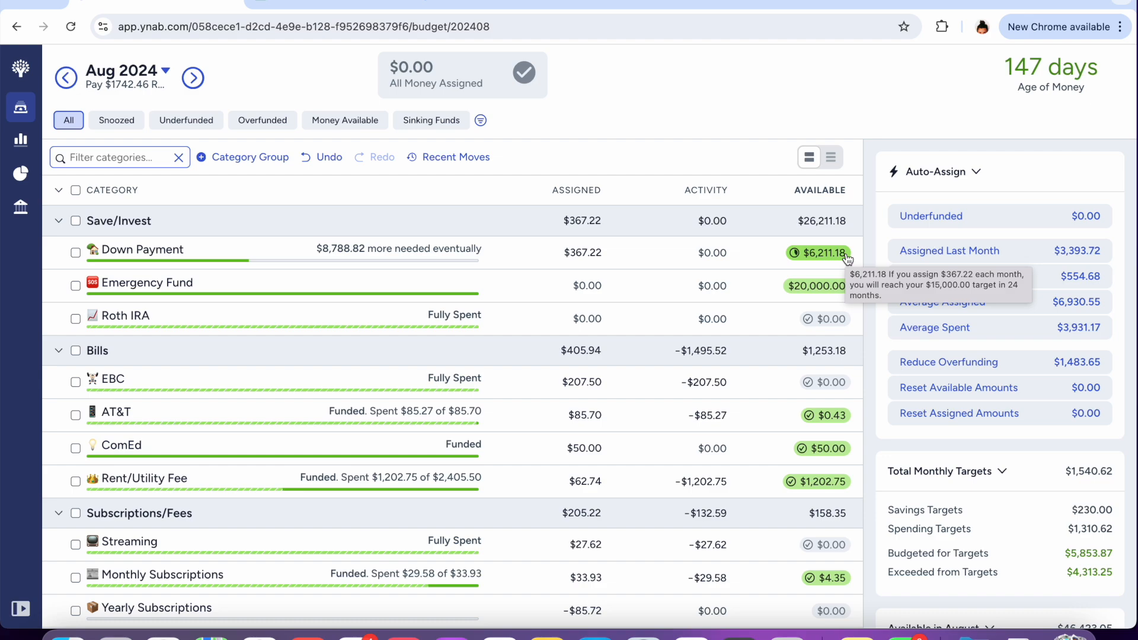